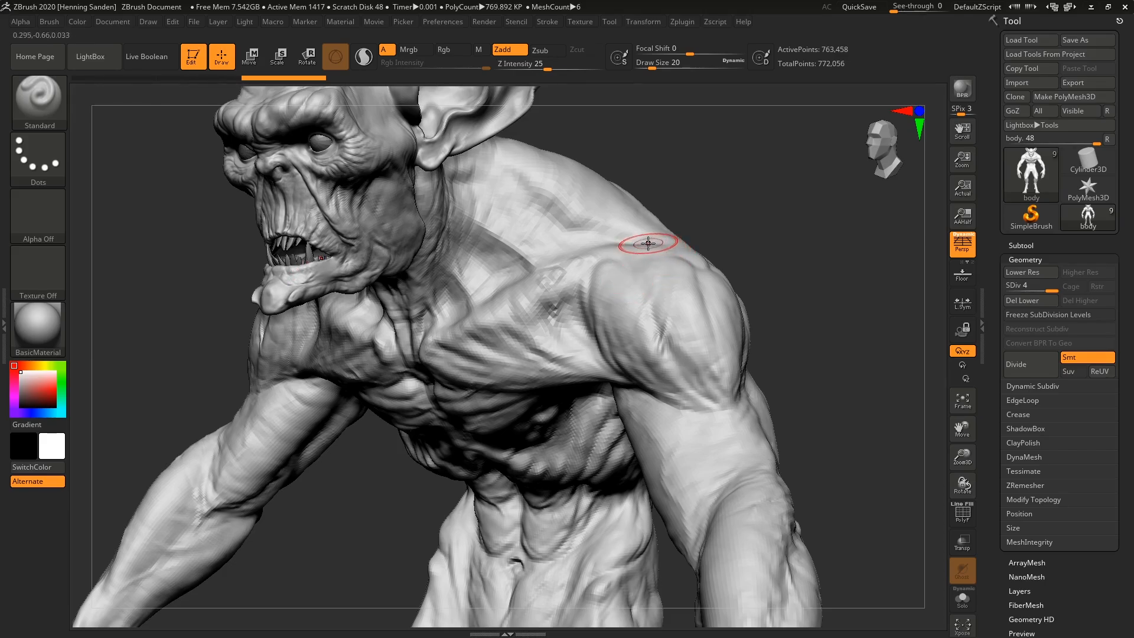
# - Frame the creature's head and paint a mask stripe from the upper forehead to the brow with draw size 11
pyautogui.keyDown('alt'); pyautogui.moveTo(551, 227); pyautogui.dragTo(745, 466, button='right'); pyautogui.keyUp('alt')
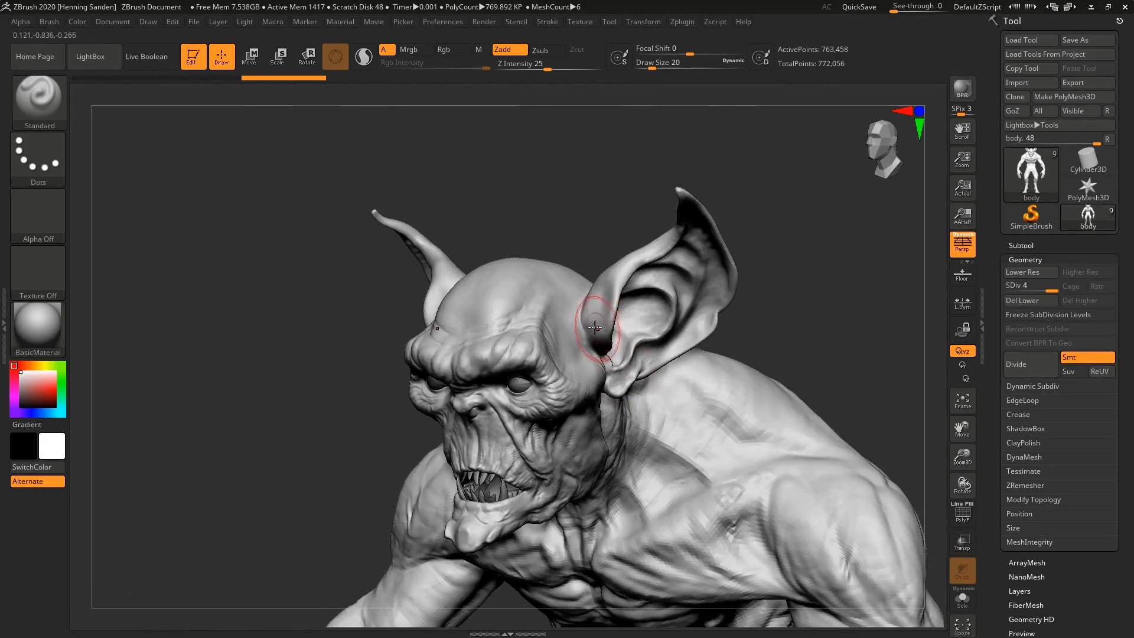
pyautogui.keyDown('ctrl'); pyautogui.moveTo(540, 353); pyautogui.dragTo(552, 415, button='right'); pyautogui.keyUp('ctrl')
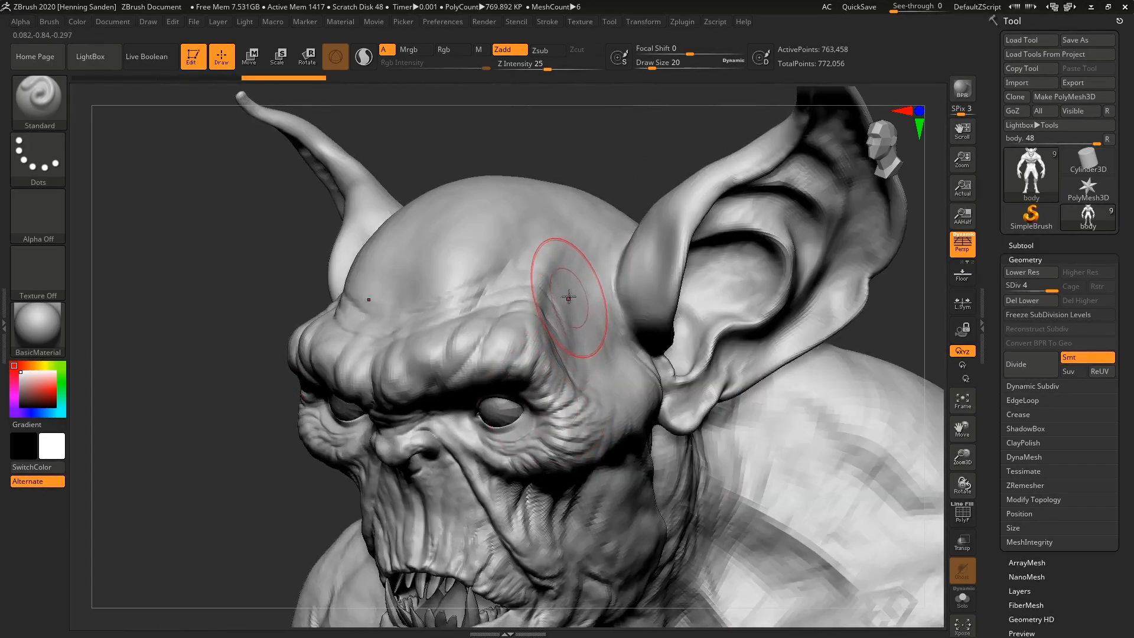
pyautogui.moveTo(580, 266); pyautogui.dragTo(575, 276, button='right')
pyautogui.press('s')
pyautogui.moveTo(578, 271); pyautogui.dragTo(568, 261)
pyautogui.press('s')
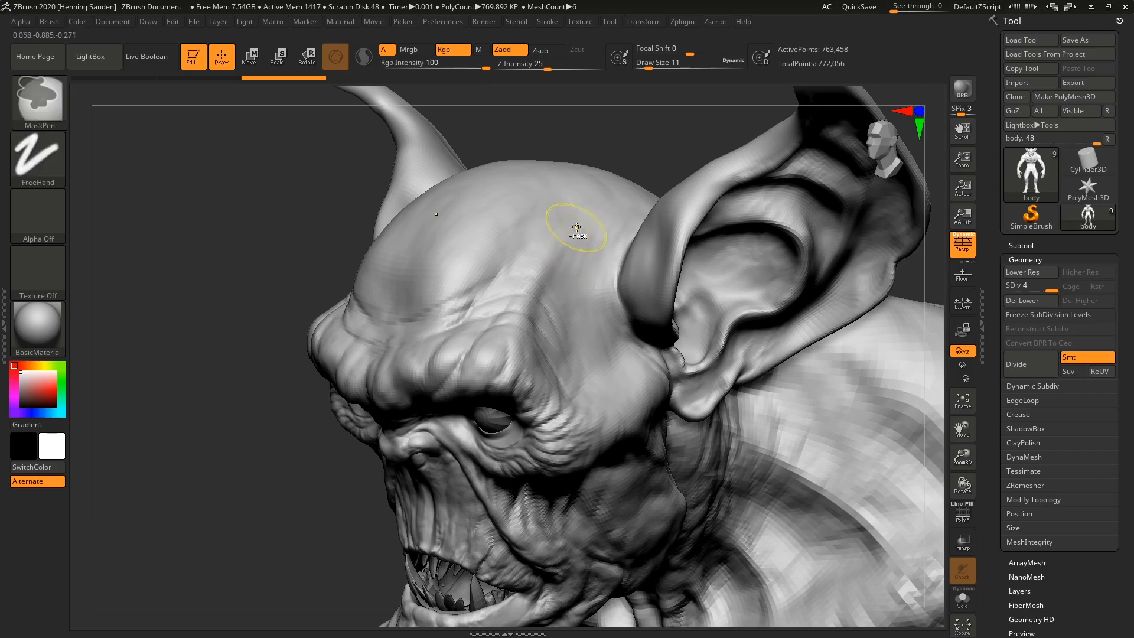
pyautogui.moveTo(588, 204)
pyautogui.keyDown('ctrl'); pyautogui.mouseDown()
pyautogui.moveTo(548, 251)
pyautogui.moveTo(499, 349)
pyautogui.moveTo(370, 379)
pyautogui.moveTo(502, 301)
pyautogui.moveTo(552, 251)
pyautogui.mouseUp(); pyautogui.keyUp('ctrl')
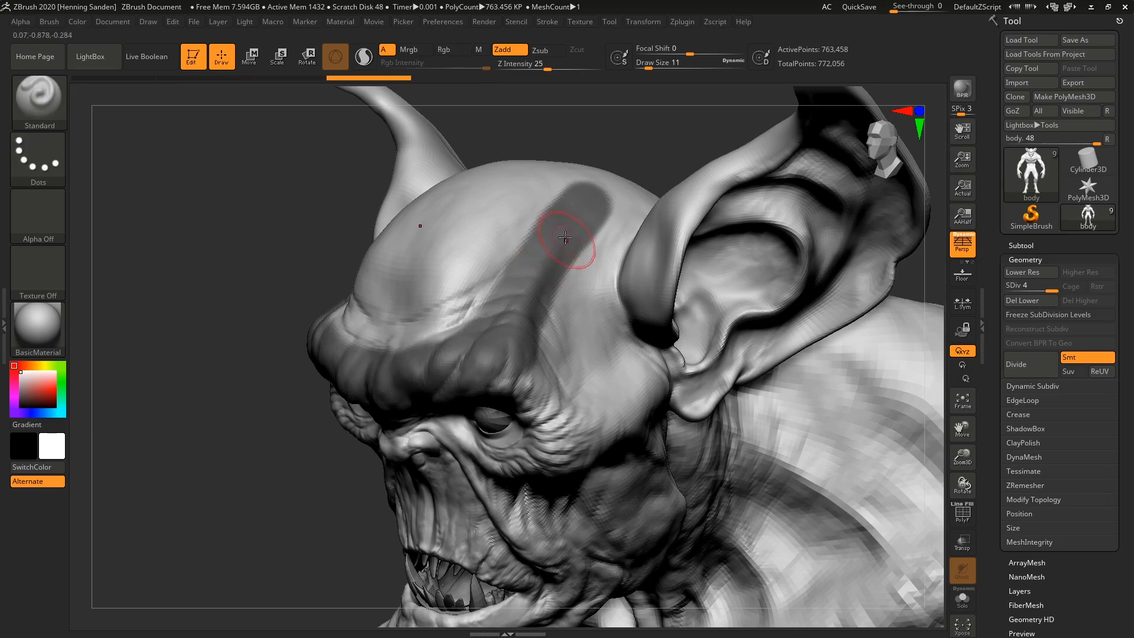
# - Try sculpting along both sides of the masked forehead stripe with the Standard brush at draw size 27, and undo the strokes
pyautogui.moveTo(567, 242)
pyautogui.mouseDown(button='right')
pyautogui.moveTo(544, 288)
pyautogui.moveTo(568, 275)
pyautogui.mouseUp(button='right')
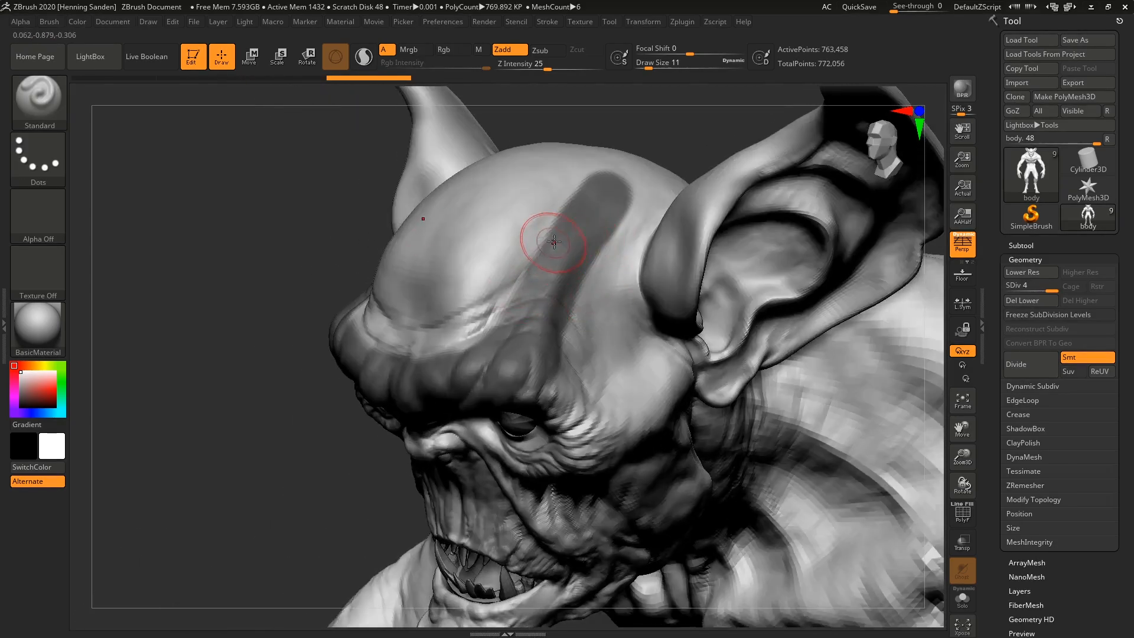
pyautogui.press('s')
pyautogui.moveTo(554, 242); pyautogui.dragTo(560, 242)
pyautogui.moveTo(572, 195)
pyautogui.mouseDown()
pyautogui.moveTo(520, 266)
pyautogui.moveTo(443, 330)
pyautogui.moveTo(561, 327)
pyautogui.moveTo(495, 307)
pyautogui.moveTo(384, 349)
pyautogui.mouseUp()
pyautogui.moveTo(455, 343)
pyautogui.mouseDown(button='right')
pyautogui.moveTo(520, 354)
pyautogui.moveTo(509, 369)
pyautogui.mouseUp(button='right')
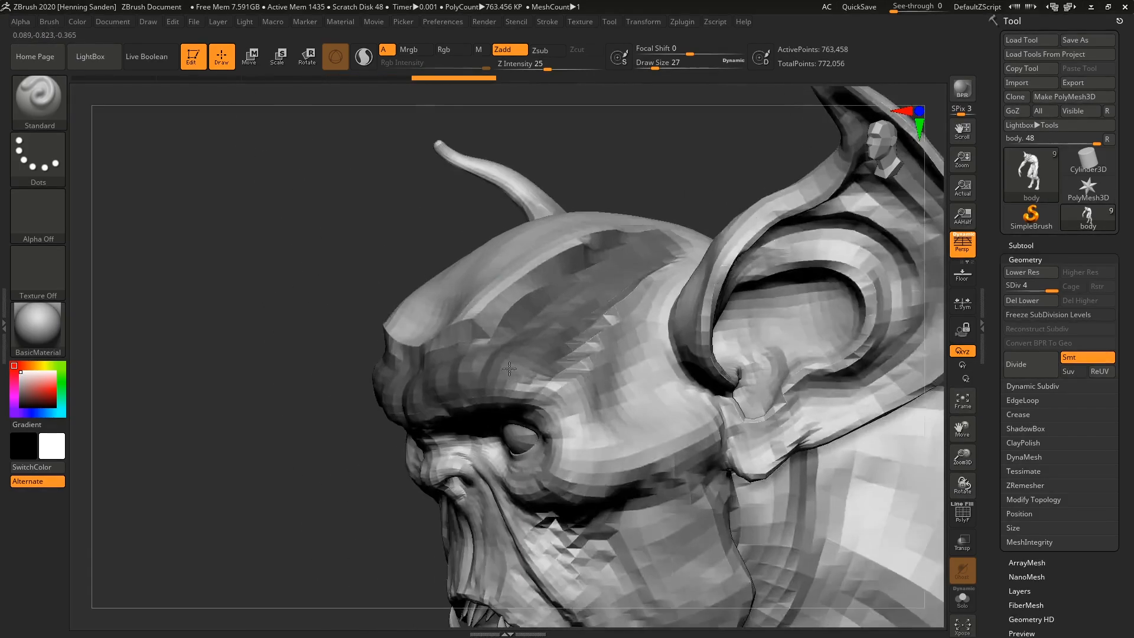
pyautogui.moveTo(569, 307); pyautogui.dragTo(577, 302, button='right')
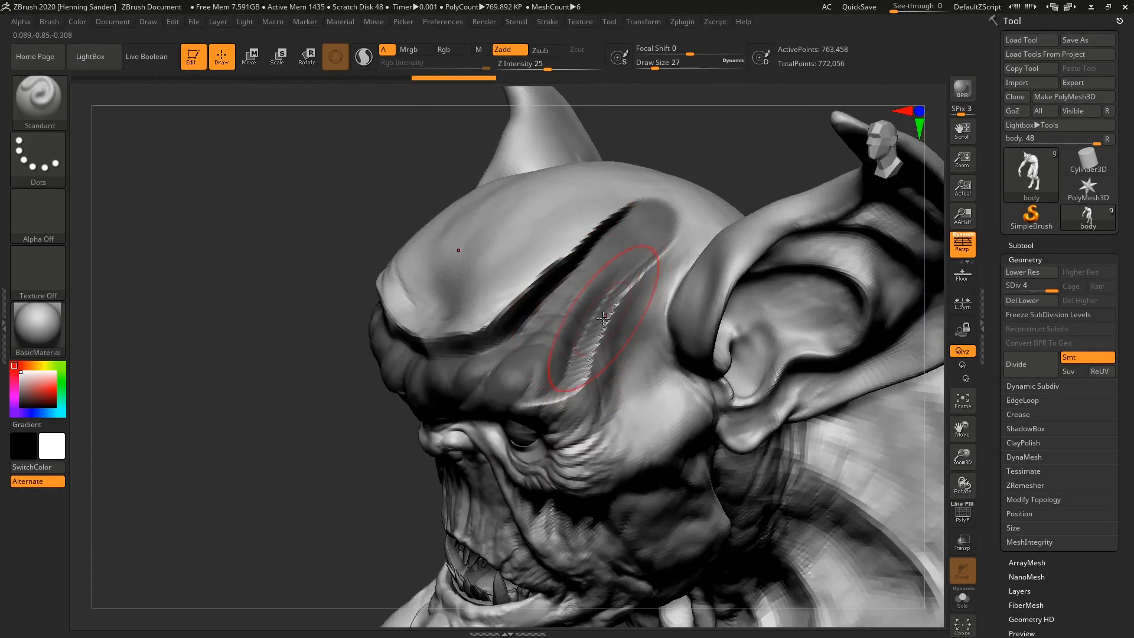
pyautogui.moveTo(608, 279)
pyautogui.mouseDown()
pyautogui.moveTo(615, 217)
pyautogui.moveTo(631, 255)
pyautogui.mouseUp()
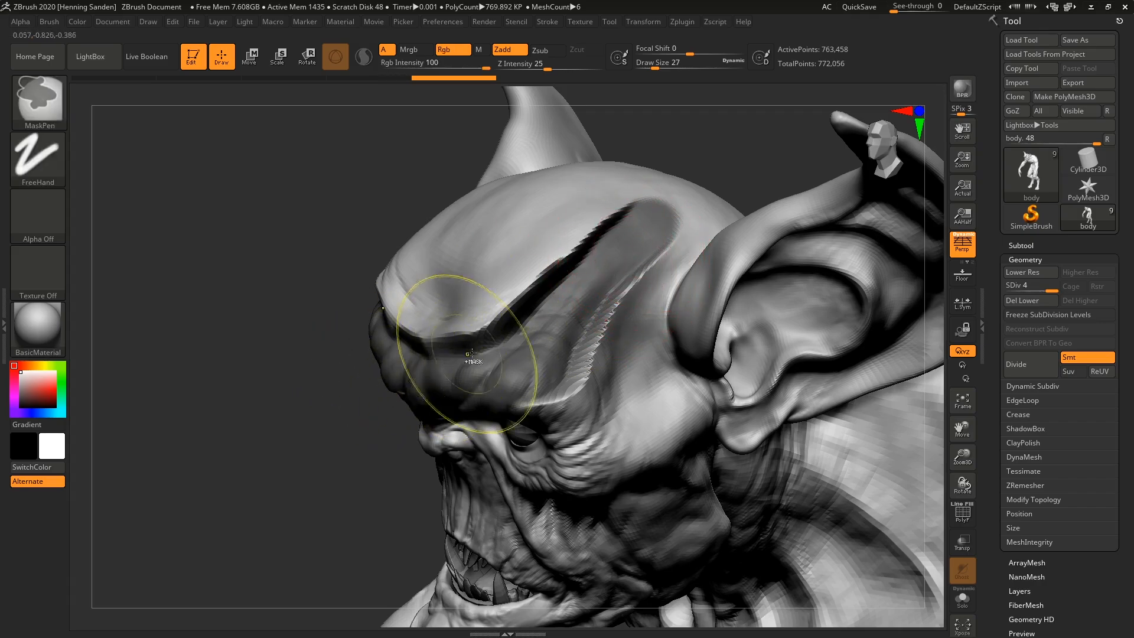
pyautogui.hotkey('ctrl', 'z')
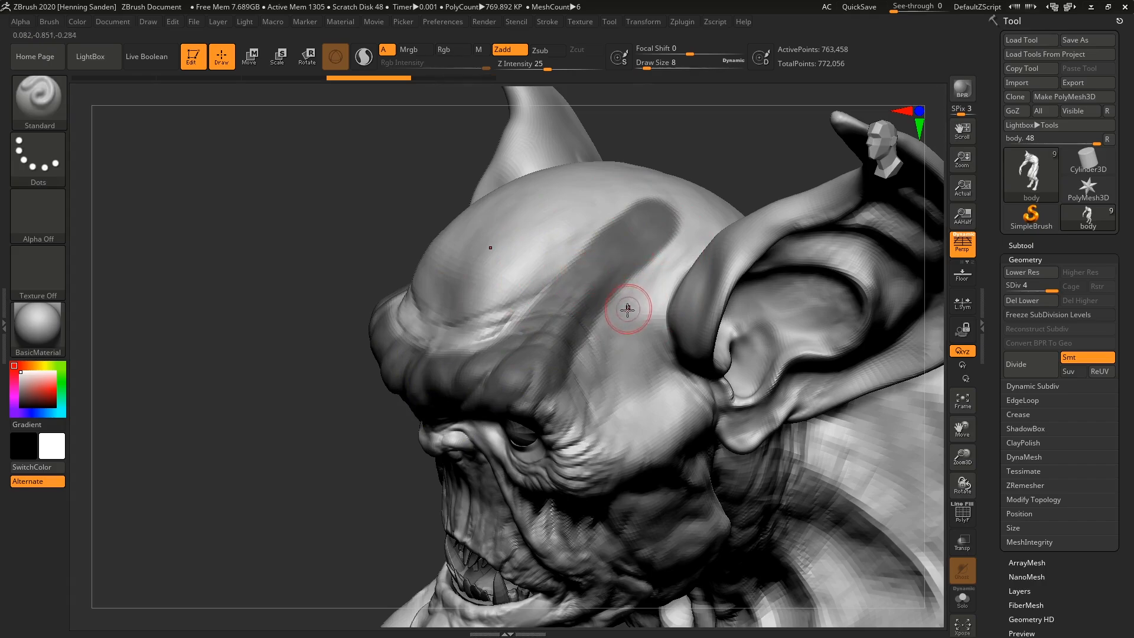
# - Trim the stripe mask's edge at draw size 3, and paint and erase a small mask streak beside it
pyautogui.press('s')
pyautogui.moveTo(616, 319); pyautogui.dragTo(608, 315)
pyautogui.press('s')
pyautogui.press('ctrl')
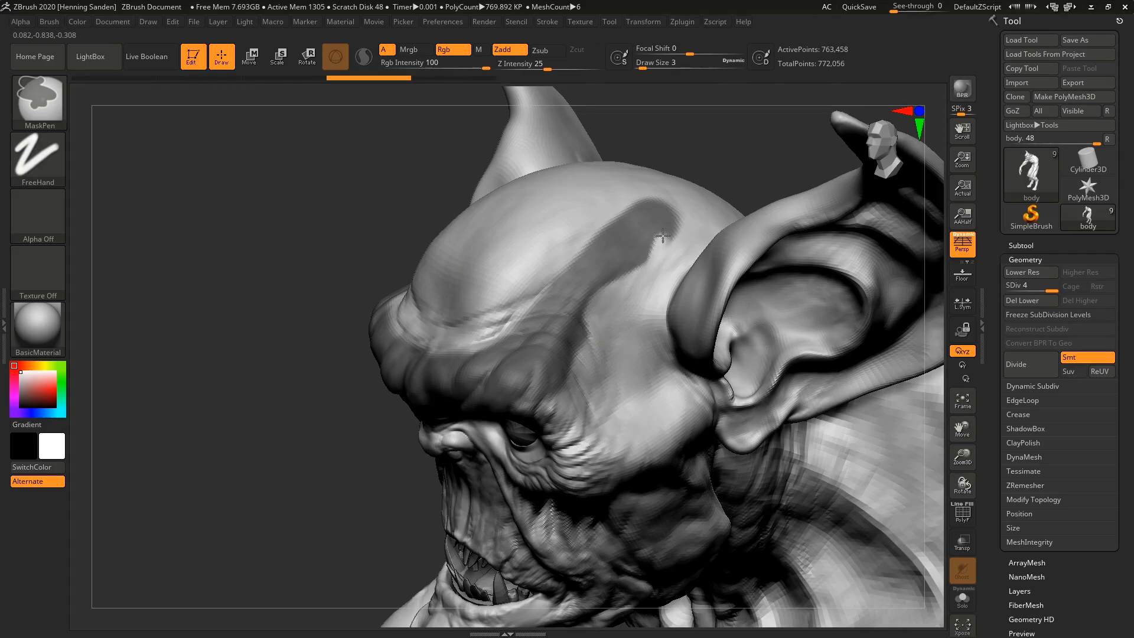
pyautogui.keyDown('ctrl'); pyautogui.keyDown('alt'); pyautogui.moveTo(668, 241); pyautogui.dragTo(673, 235); pyautogui.keyUp('alt'); pyautogui.keyUp('ctrl')
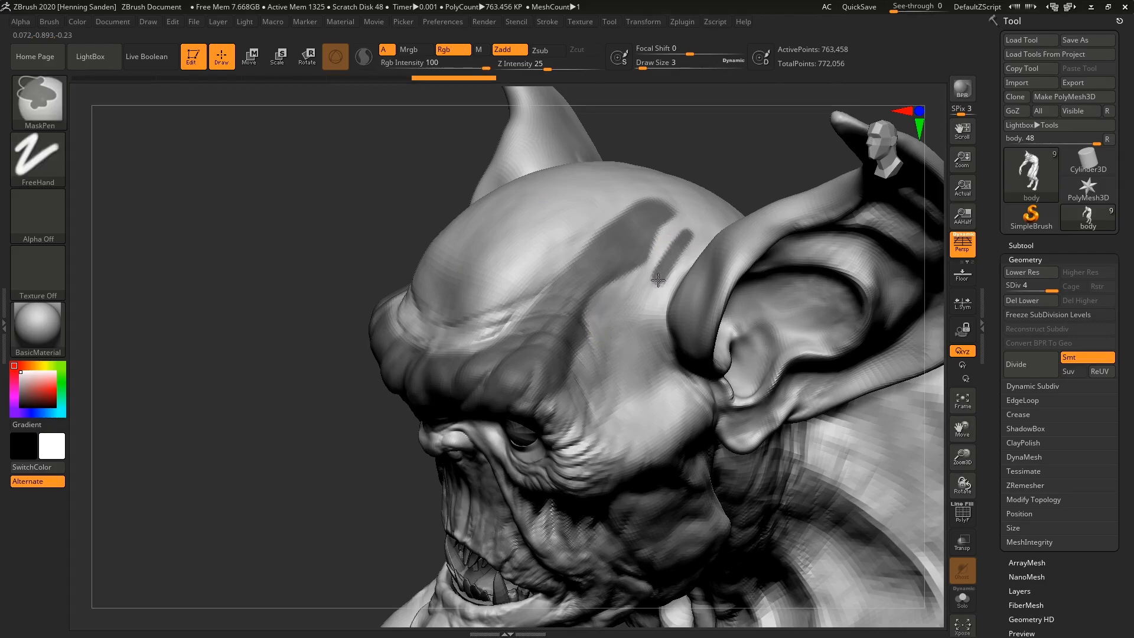
pyautogui.keyDown('ctrl'); pyautogui.moveTo(659, 280); pyautogui.dragTo(651, 298); pyautogui.keyUp('ctrl')
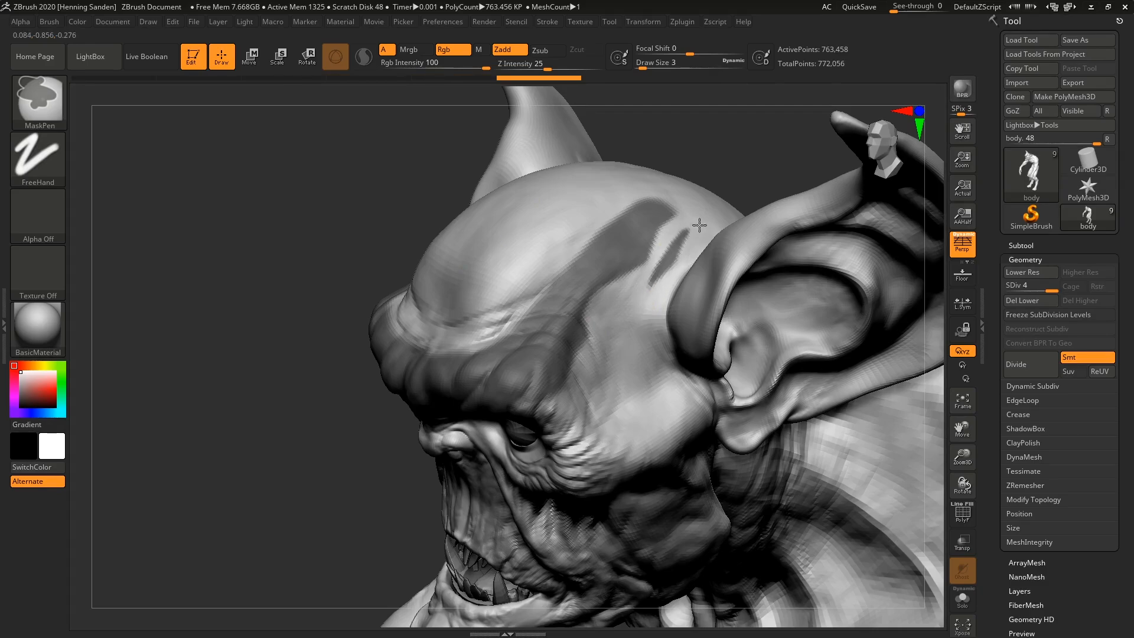
pyautogui.keyDown('ctrl'); pyautogui.keyDown('alt'); pyautogui.moveTo(683, 243); pyautogui.dragTo(660, 274); pyautogui.keyUp('alt'); pyautogui.keyUp('ctrl')
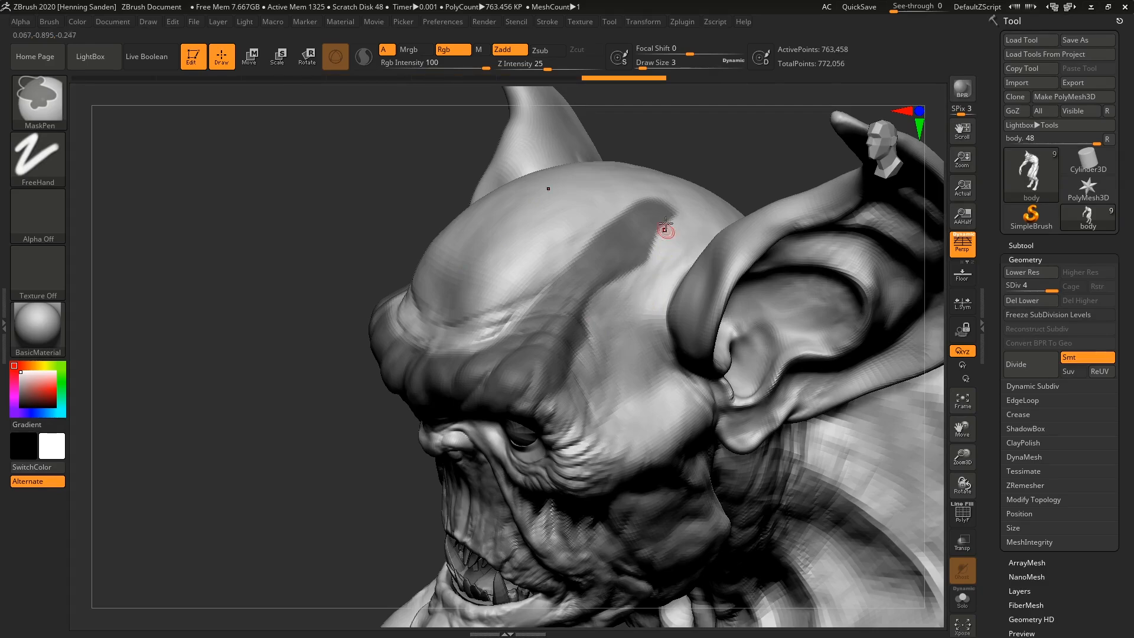
# - Set the draw size to 4 and blur the edges of the forehead mask
pyautogui.moveTo(670, 183); pyautogui.dragTo(671, 218, button='right')
pyautogui.press('s')
pyautogui.moveTo(649, 193)
pyautogui.mouseDown()
pyautogui.moveTo(629, 201)
pyautogui.moveTo(598, 245)
pyautogui.moveTo(636, 261)
pyautogui.mouseUp()
pyautogui.press('s')
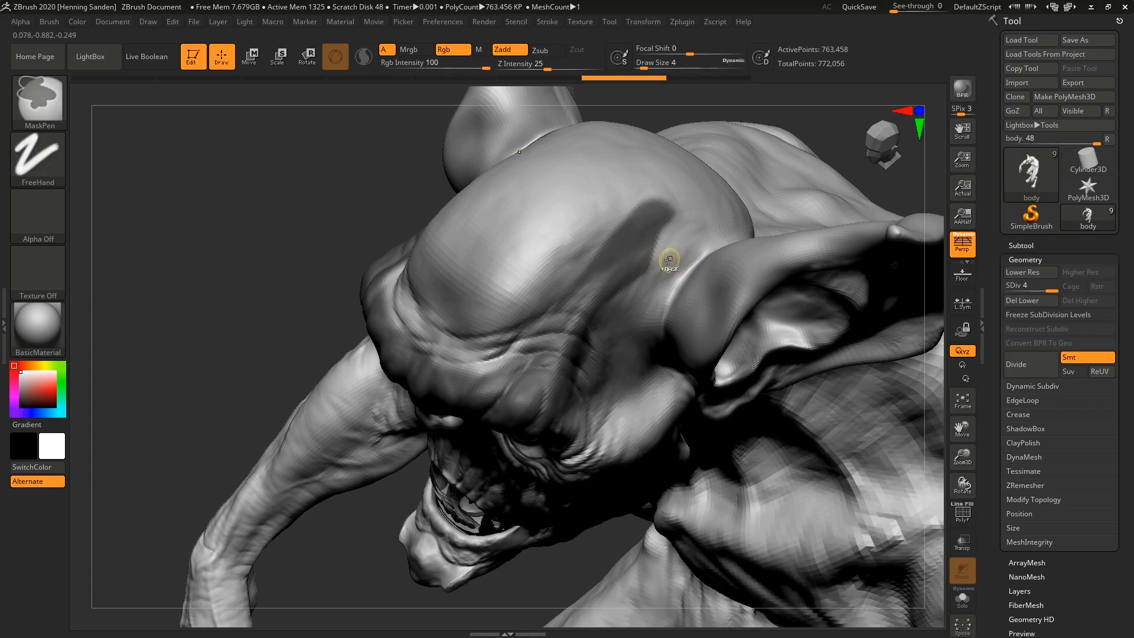
pyautogui.keyDown('ctrl'); pyautogui.click(677, 248); pyautogui.keyUp('ctrl')
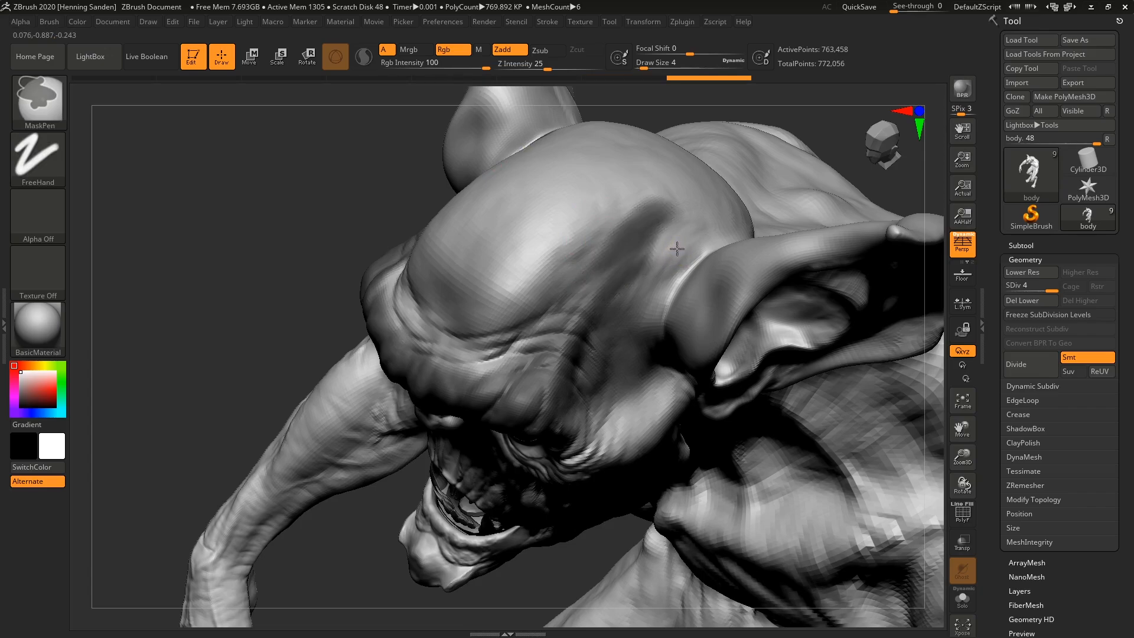
pyautogui.keyDown('ctrl'); pyautogui.click(677, 249); pyautogui.keyUp('ctrl')
# - Try sculpting across the blurred mask at draw size 44, and undo the strokes
pyautogui.press('s')
pyautogui.moveTo(677, 249)
pyautogui.mouseDown()
pyautogui.moveTo(693, 248)
pyautogui.moveTo(633, 249)
pyautogui.moveTo(625, 220)
pyautogui.mouseUp()
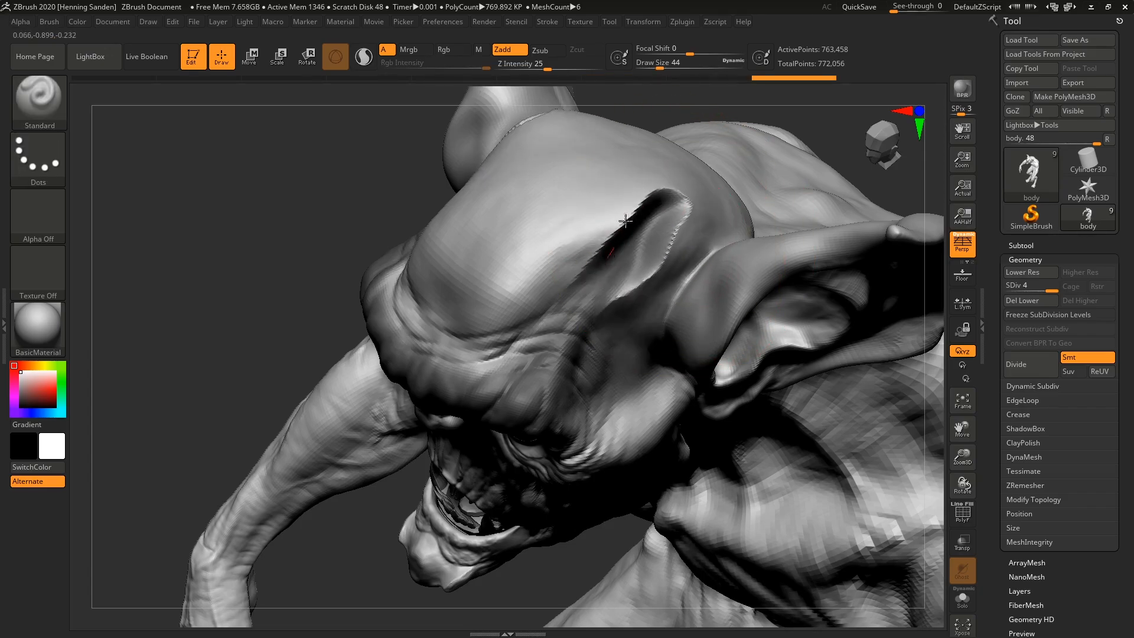
pyautogui.hotkey('ctrl', 'z')
pyautogui.hotkey('ctrl', 'z')
pyautogui.hotkey('ctrl', 'z')
pyautogui.hotkey('ctrl', 'z')
pyautogui.hotkey('ctrl', 'z')
pyautogui.hotkey('ctrl', 'z')
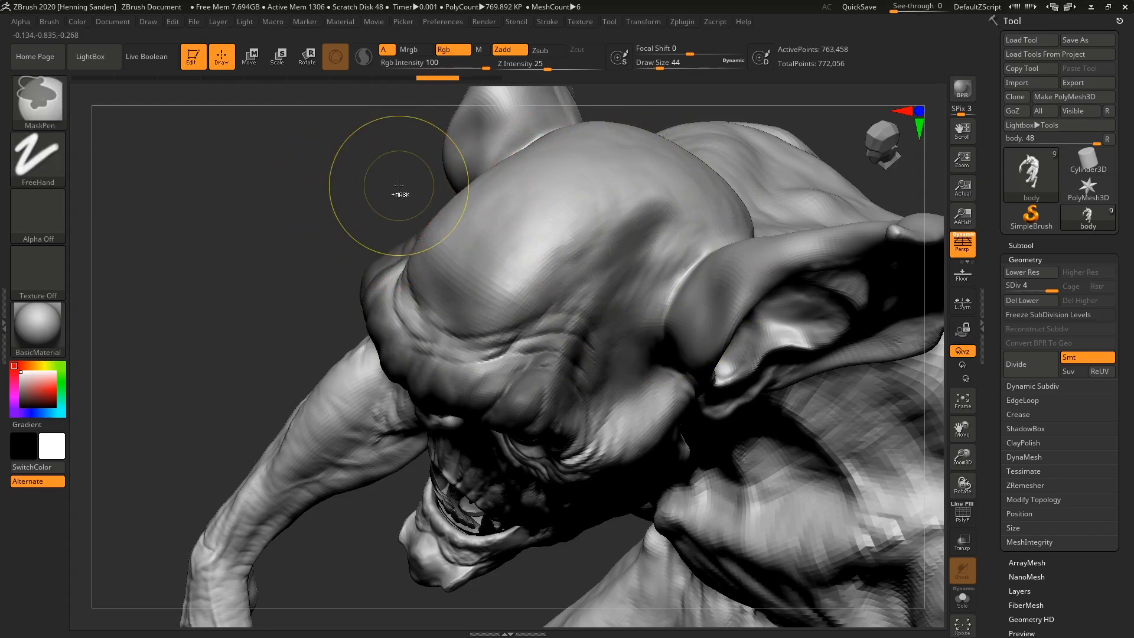
# - Invert the mask so only the brow and forehead stripe stay editable
pyautogui.keyDown('ctrl'); pyautogui.click(404, 186); pyautogui.keyUp('ctrl')
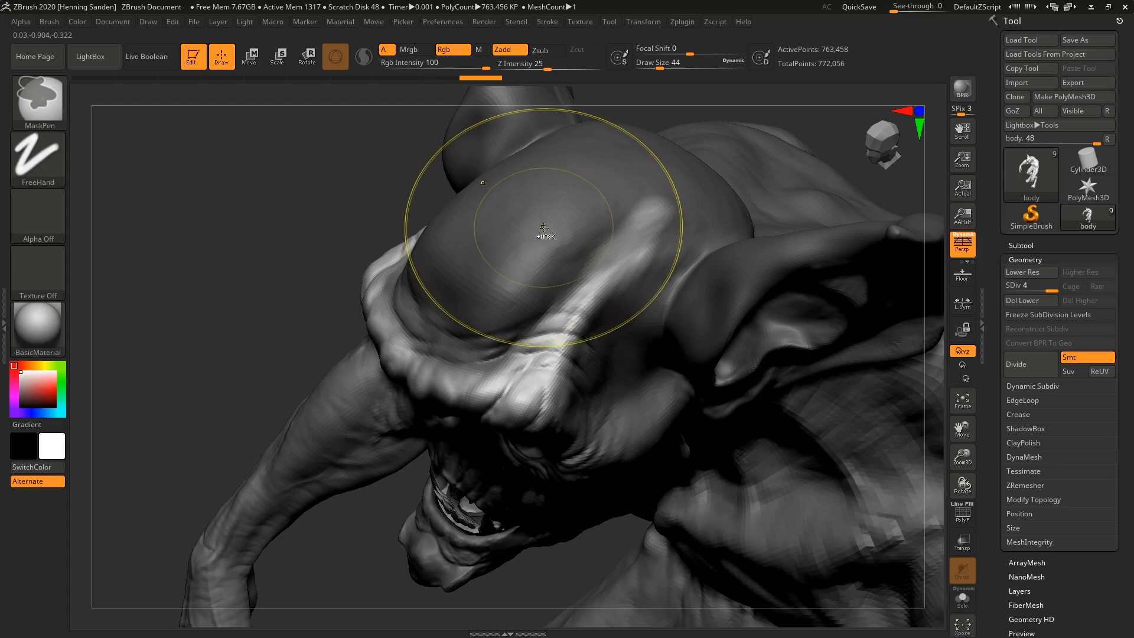
pyautogui.keyDown('ctrl'); pyautogui.click(252, 210); pyautogui.keyUp('ctrl')
pyautogui.keyDown('ctrl'); pyautogui.click(260, 212); pyautogui.keyUp('ctrl')
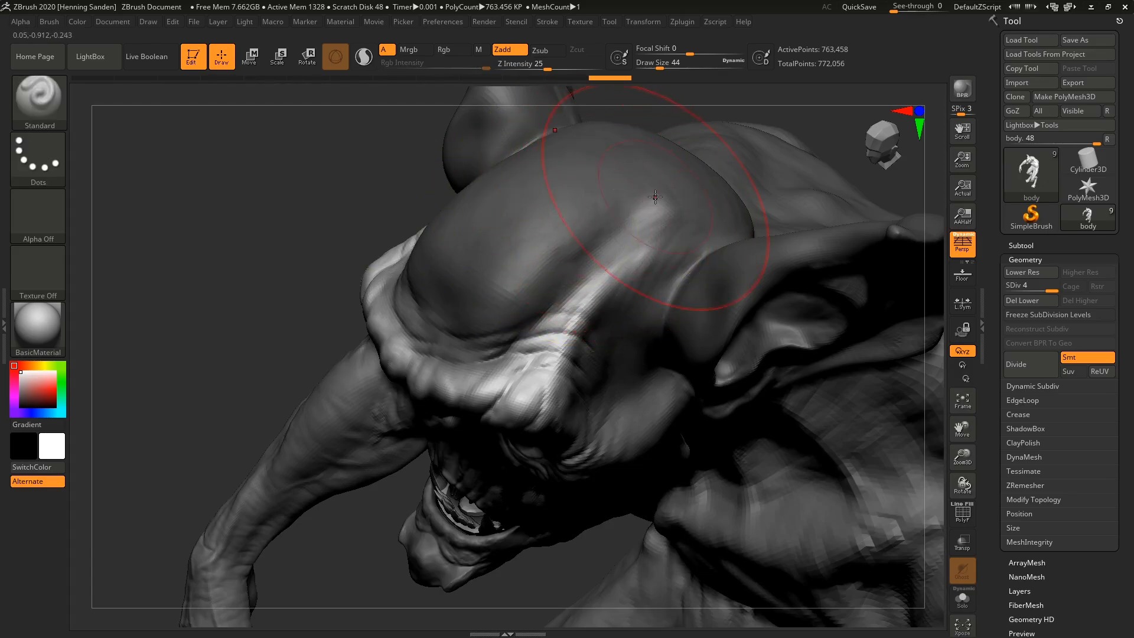
# - Try sculpting inside the unmasked forehead stripe, and undo the stroke
pyautogui.moveTo(655, 206)
pyautogui.mouseDown()
pyautogui.moveTo(613, 258)
pyautogui.moveTo(660, 218)
pyautogui.moveTo(602, 286)
pyautogui.mouseUp()
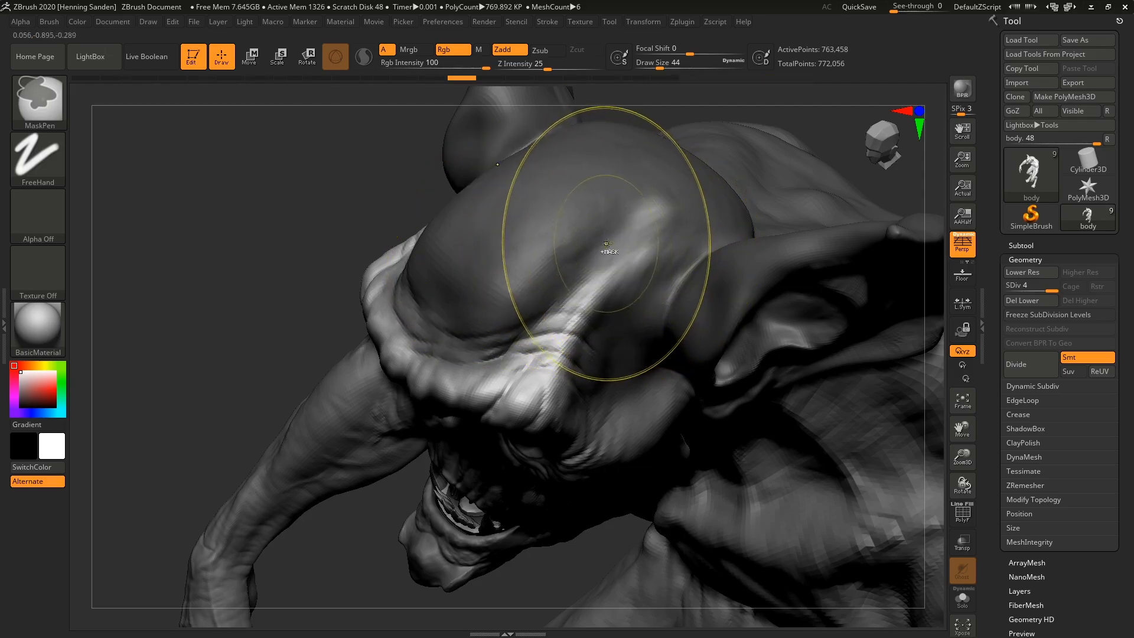
pyautogui.hotkey('ctrl', 'z')
pyautogui.keyDown('ctrl'); pyautogui.click(281, 270); pyautogui.keyUp('ctrl')
pyautogui.hotkey('ctrl', 'z')
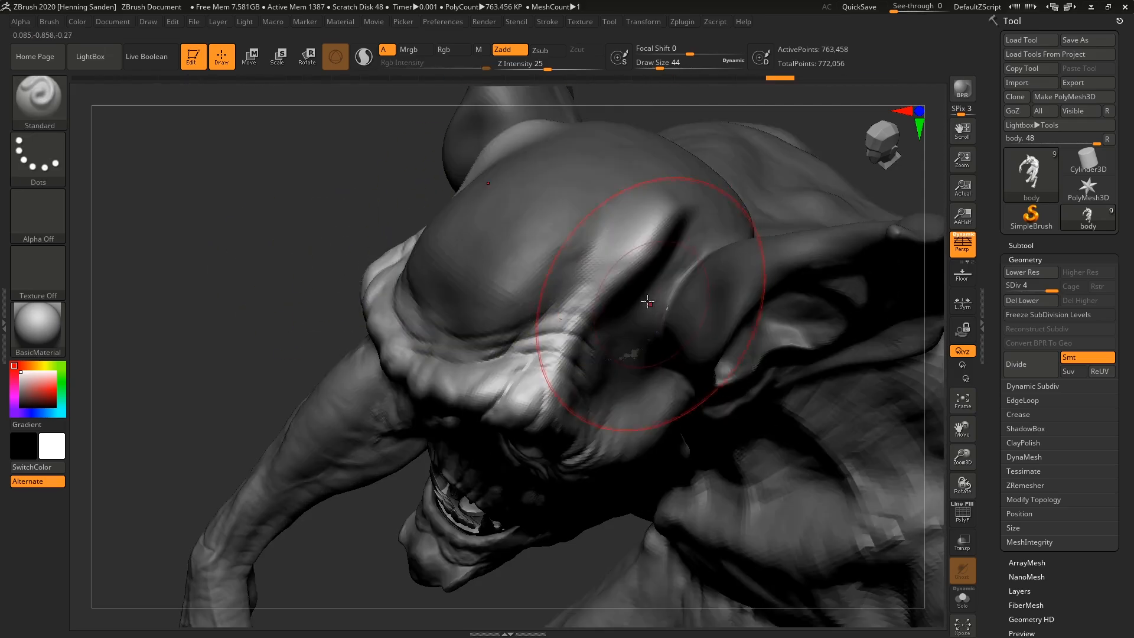
# - Set the draw size to 12, blur the inverted mask around the forehead stripe repeatedly, and sharpen it again
pyautogui.moveTo(647, 301); pyautogui.dragTo(644, 278, button='right')
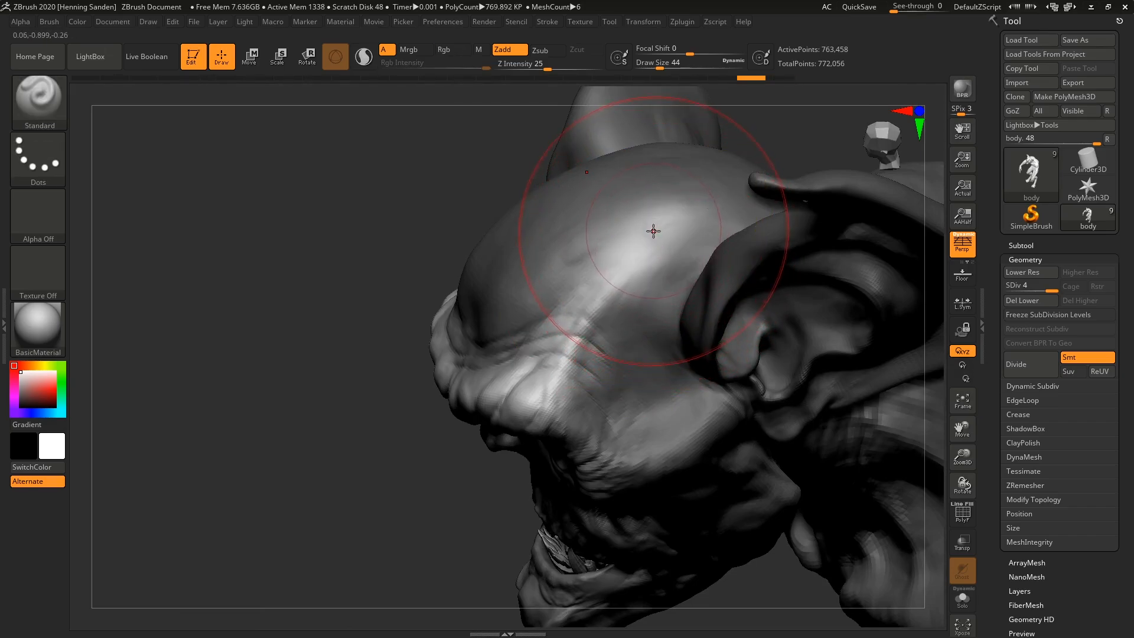
pyautogui.press('s')
pyautogui.moveTo(650, 227); pyautogui.dragTo(639, 227)
pyautogui.moveTo(638, 218); pyautogui.dragTo(572, 246, button='right')
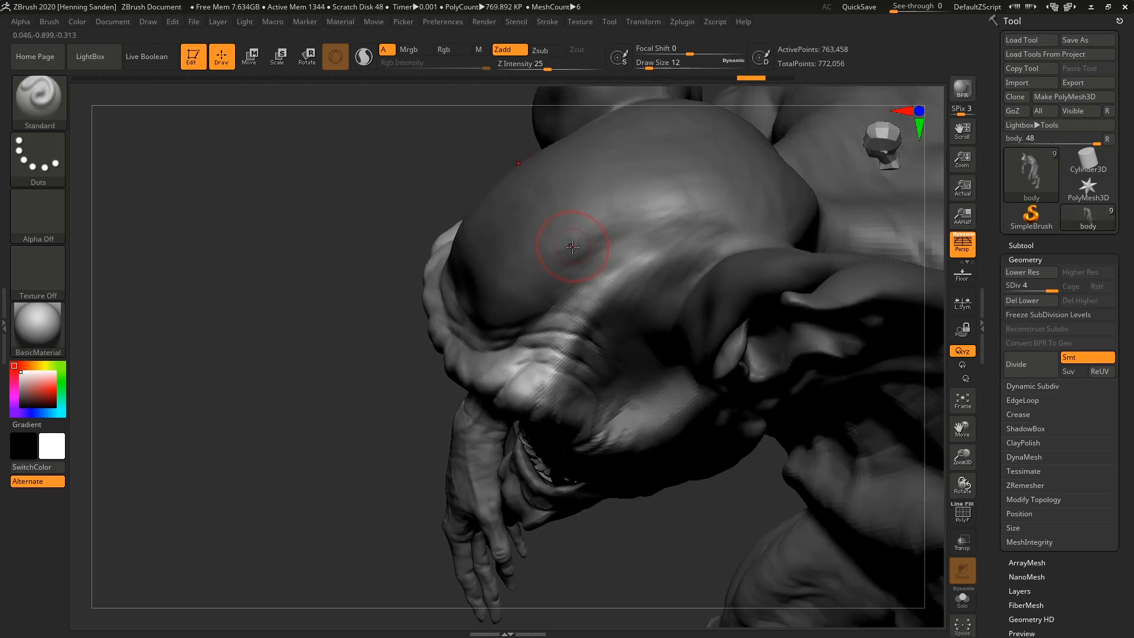
pyautogui.moveTo(573, 246); pyautogui.dragTo(574, 234, button='right')
pyautogui.press('ctrl')
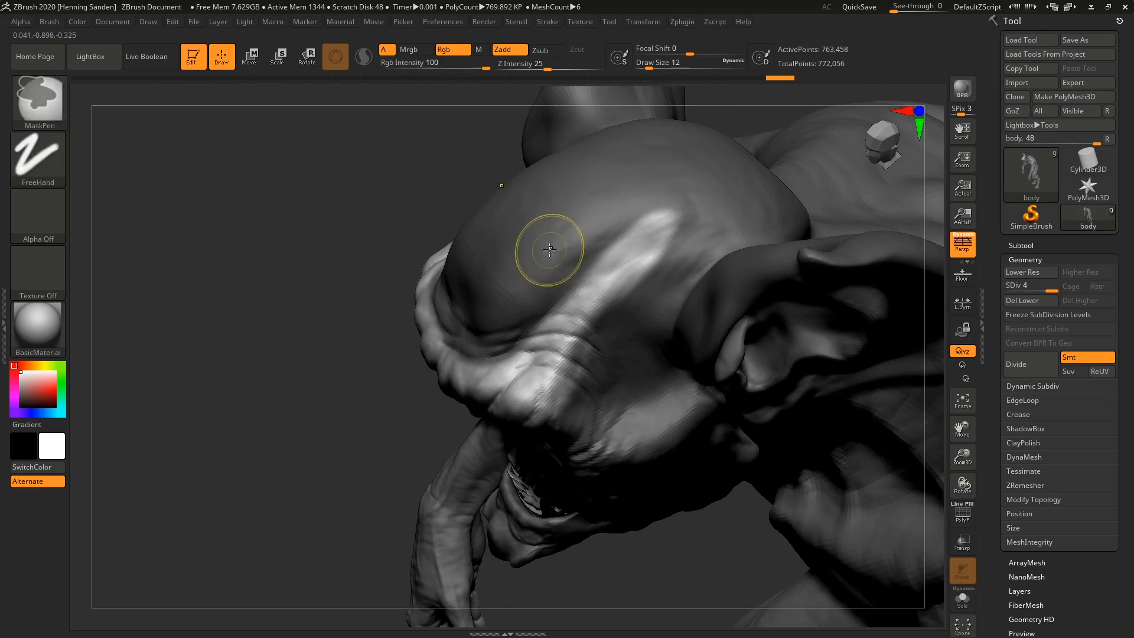
pyautogui.keyDown('ctrl'); pyautogui.click(558, 244); pyautogui.keyUp('ctrl')
pyautogui.keyDown('ctrl'); pyautogui.click(560, 239); pyautogui.keyUp('ctrl')
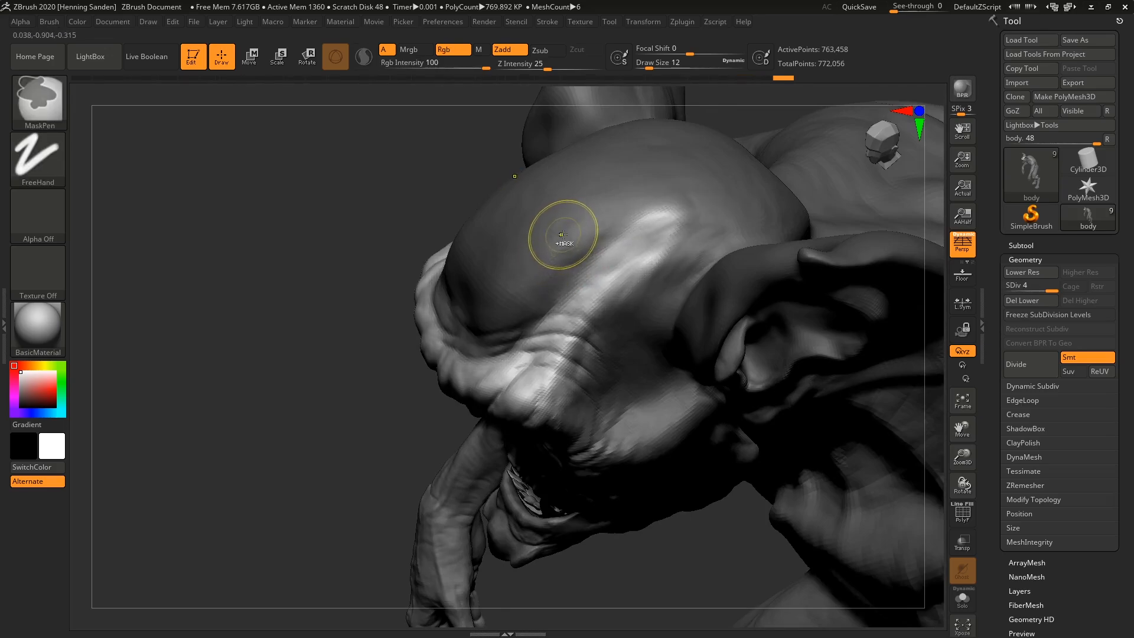
pyautogui.keyDown('ctrl'); pyautogui.click(563, 236); pyautogui.keyUp('ctrl')
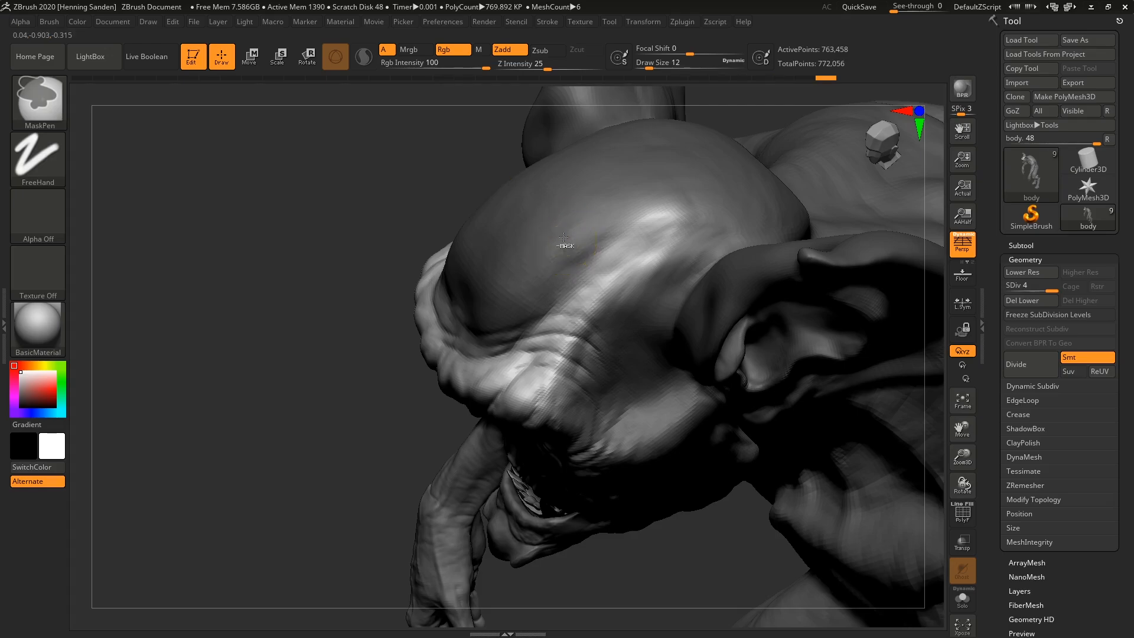
pyautogui.keyDown('ctrl'); pyautogui.keyDown('alt'); pyautogui.click(564, 237); pyautogui.keyUp('alt'); pyautogui.keyUp('ctrl')
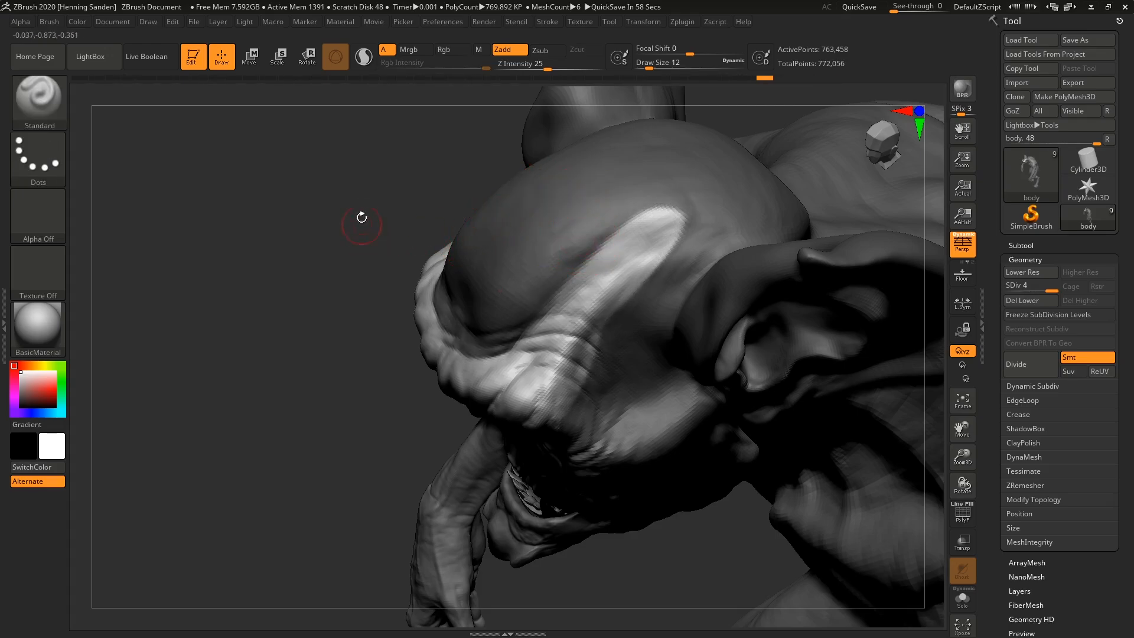
# - Clear the mask from the whole body
pyautogui.press('ctrl')
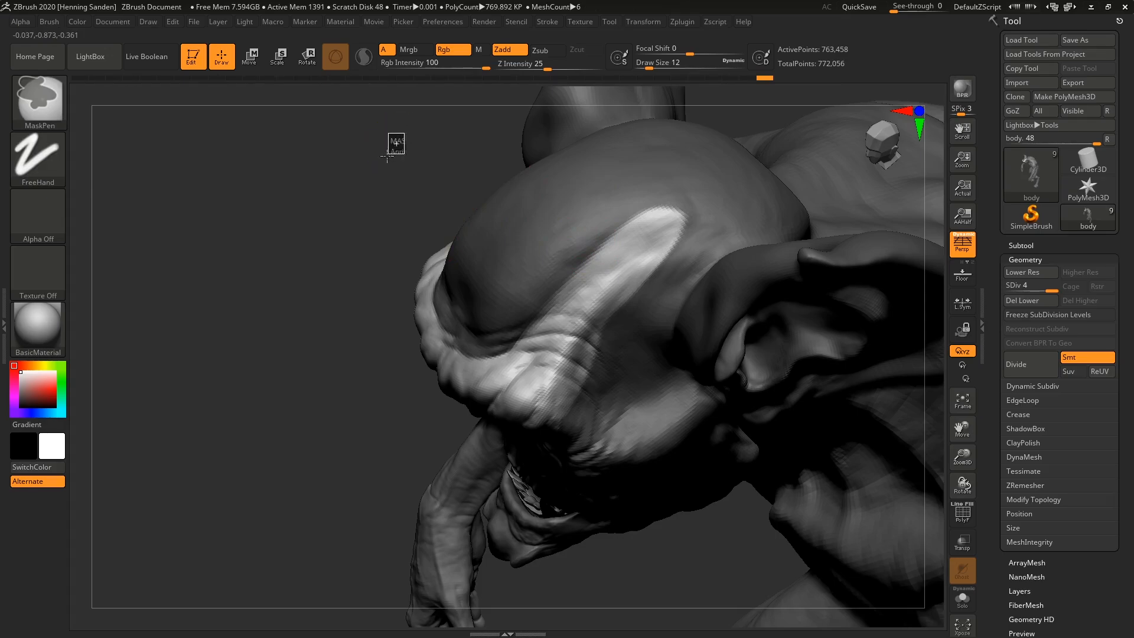
pyautogui.keyDown('ctrl'); pyautogui.moveTo(387, 154); pyautogui.dragTo(355, 186); pyautogui.keyUp('ctrl')
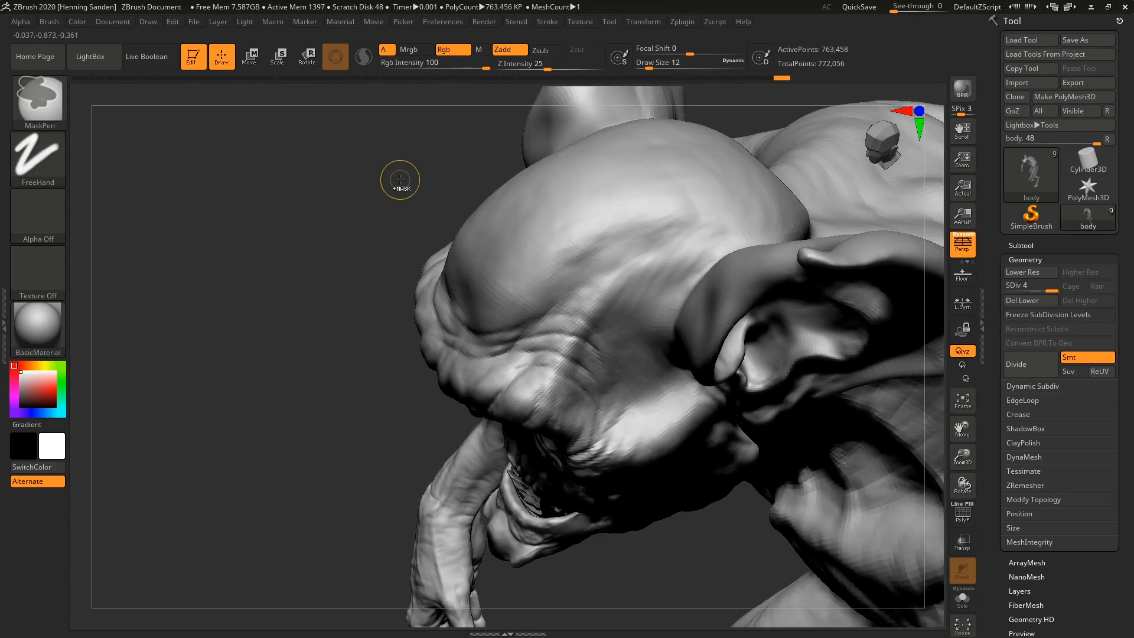
pyautogui.hotkey('ctrl', 'z')
pyautogui.keyDown('ctrl'); pyautogui.moveTo(412, 133); pyautogui.dragTo(357, 190); pyautogui.keyUp('ctrl')
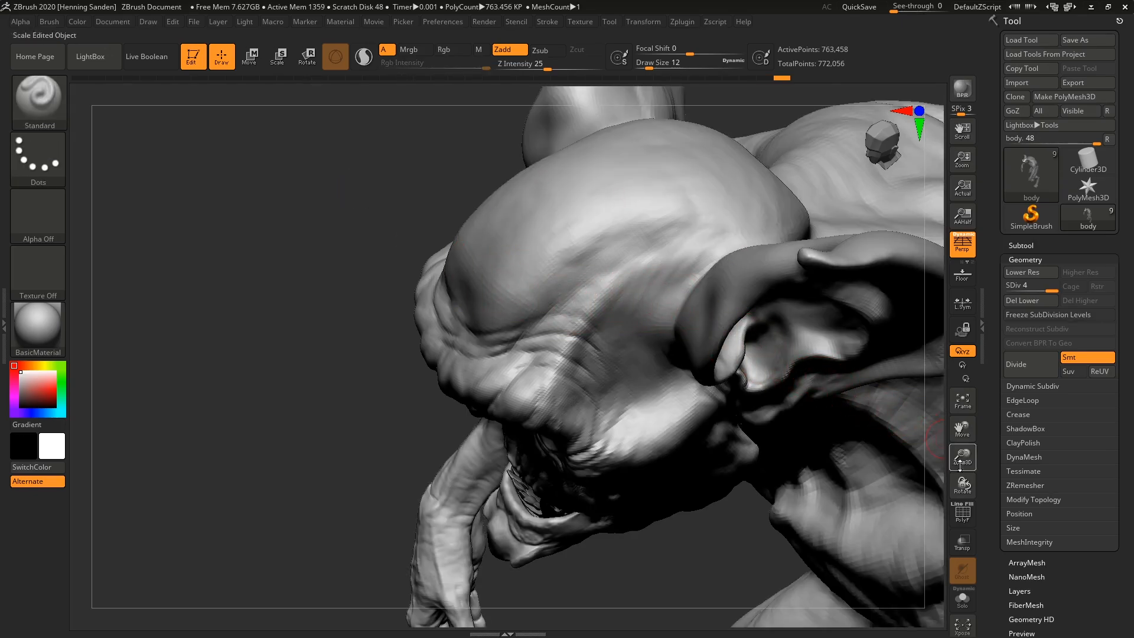
# - Open the Masking options and paint an oval mask on the side of the forehead
pyautogui.scroll(-5, 991, 569)
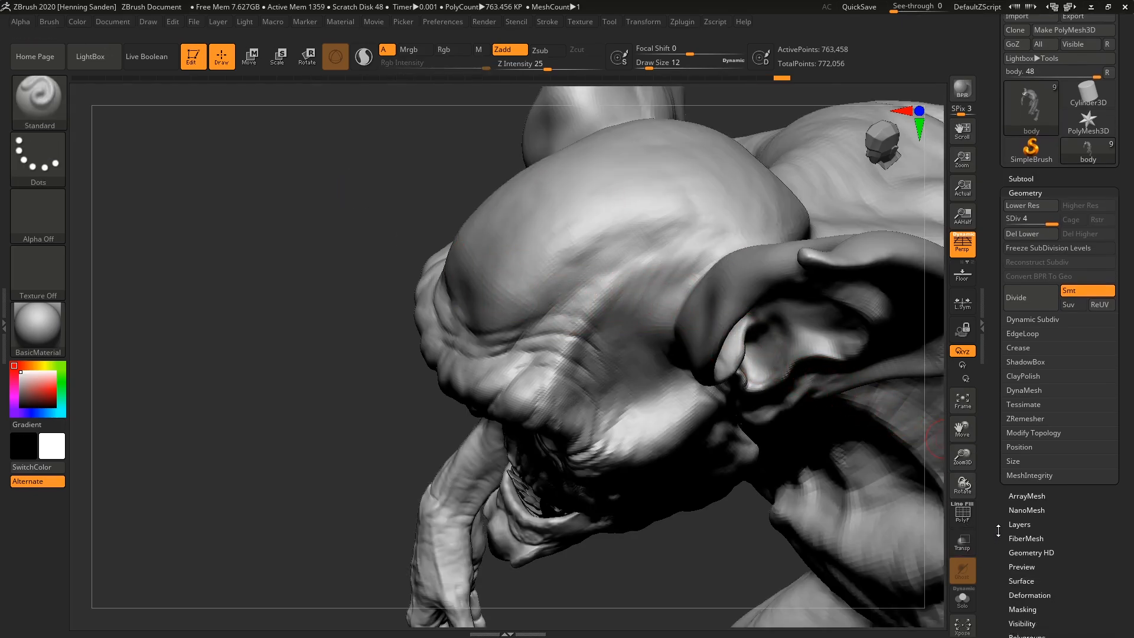
pyautogui.scroll(-3, 1003, 499)
pyautogui.click(1027, 380)
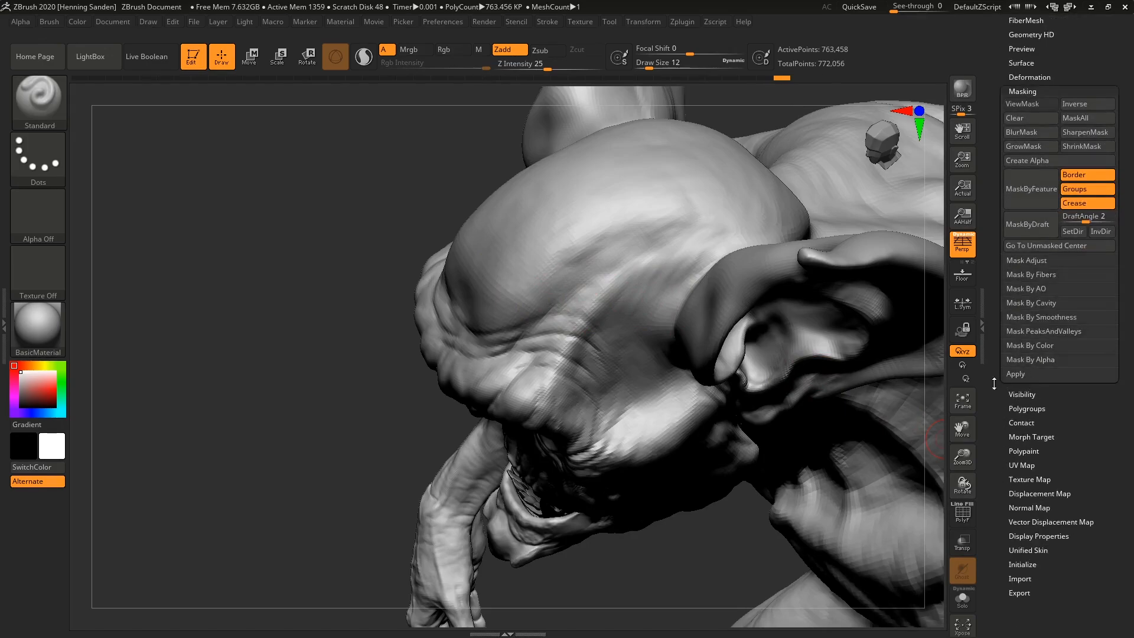
pyautogui.moveTo(665, 281); pyautogui.dragTo(660, 269, button='right')
pyautogui.keyDown('ctrl'); pyautogui.moveTo(597, 217); pyautogui.dragTo(558, 250); pyautogui.keyUp('ctrl')
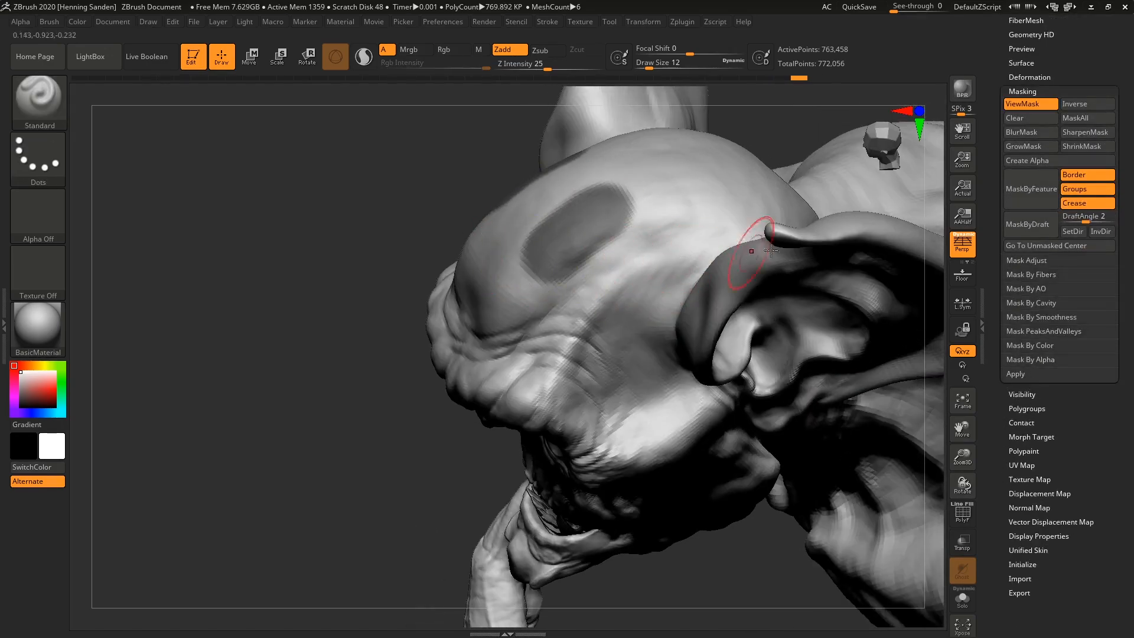
# - Apply BlurMask to the oval forehead mask, and restore its hard edge with SharpenMask
pyautogui.click(1033, 132)
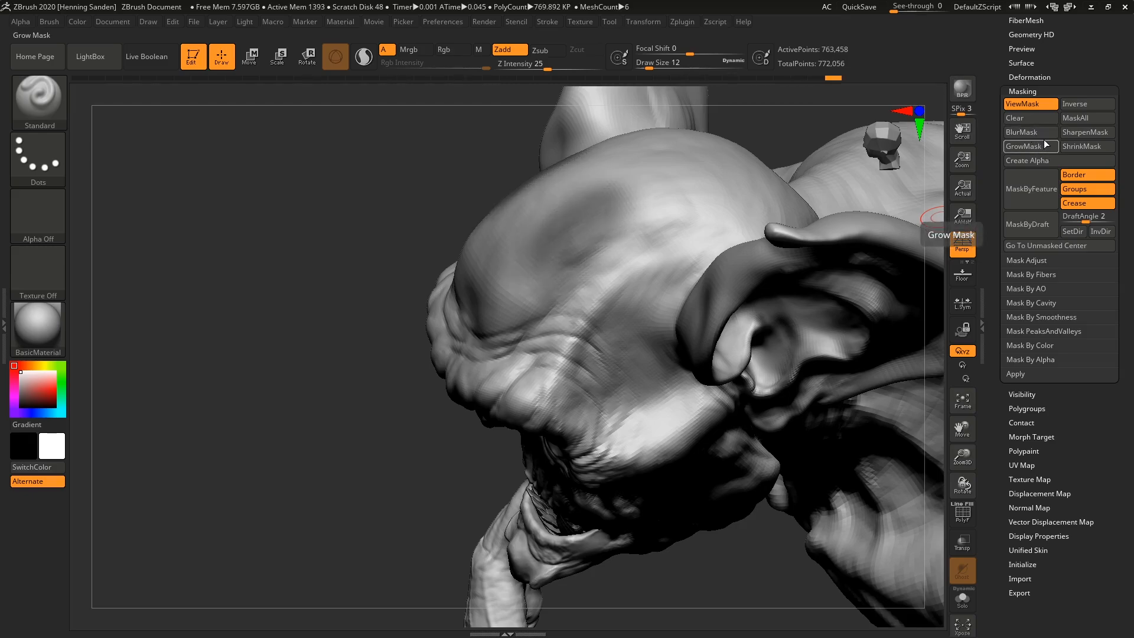
pyautogui.click(1094, 133)
pyautogui.click(1093, 131)
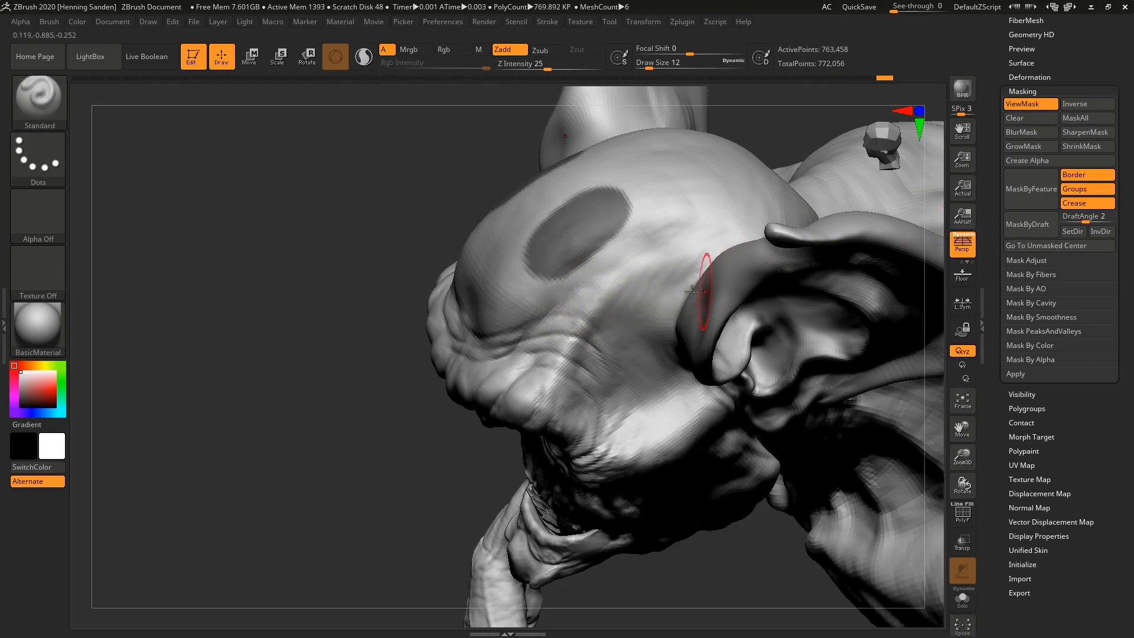
# - Blur the oval forehead mask several times, and harden its edge with SharpenMask
pyautogui.keyDown('ctrl'); pyautogui.click(653, 298); pyautogui.keyUp('ctrl')
pyautogui.keyDown('ctrl'); pyautogui.click(654, 294); pyautogui.keyUp('ctrl')
pyautogui.keyDown('ctrl'); pyautogui.click(662, 277); pyautogui.keyUp('ctrl')
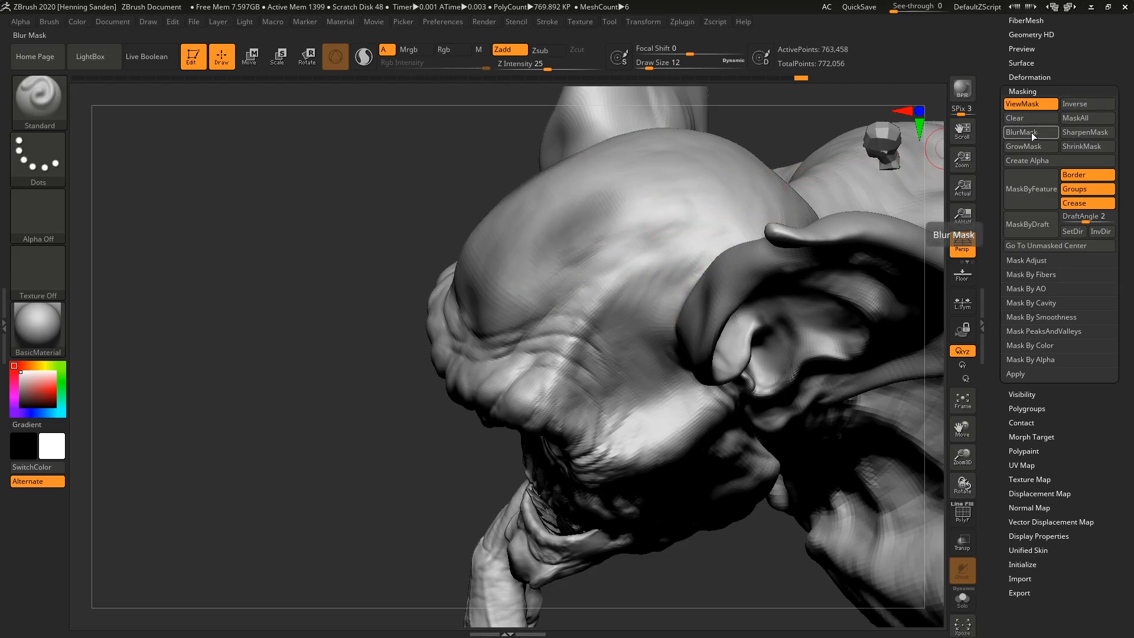
pyautogui.click(1083, 132)
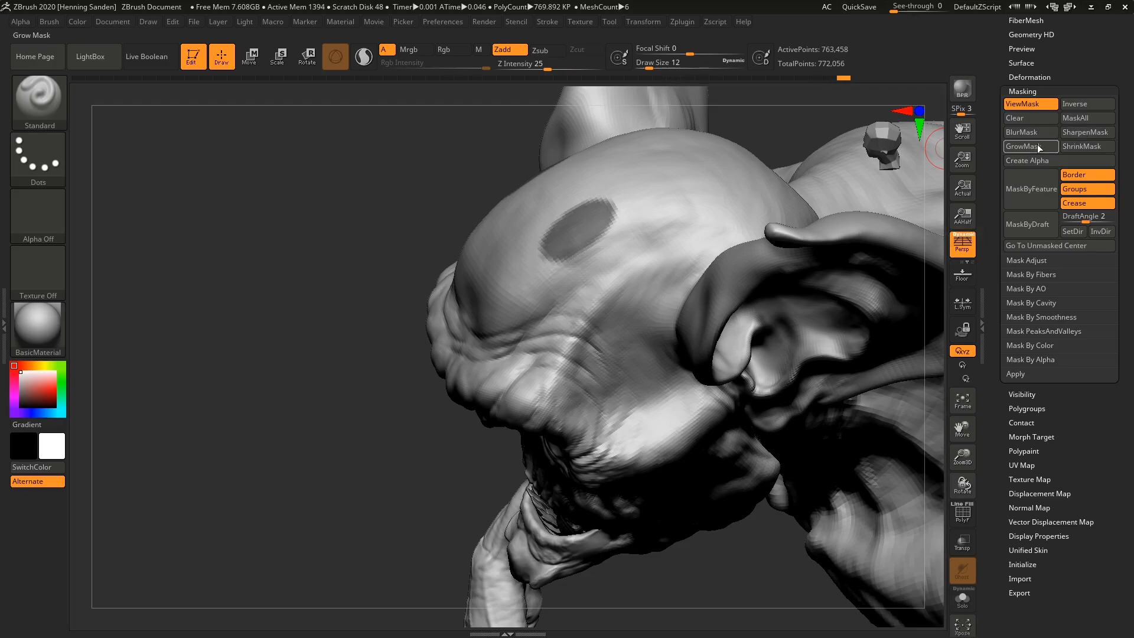
# - Apply GrowMask, ShrinkMask and SharpenMask to the oval forehead mask, and clear it from the mesh
pyautogui.click(1034, 144)
pyautogui.click(1063, 148)
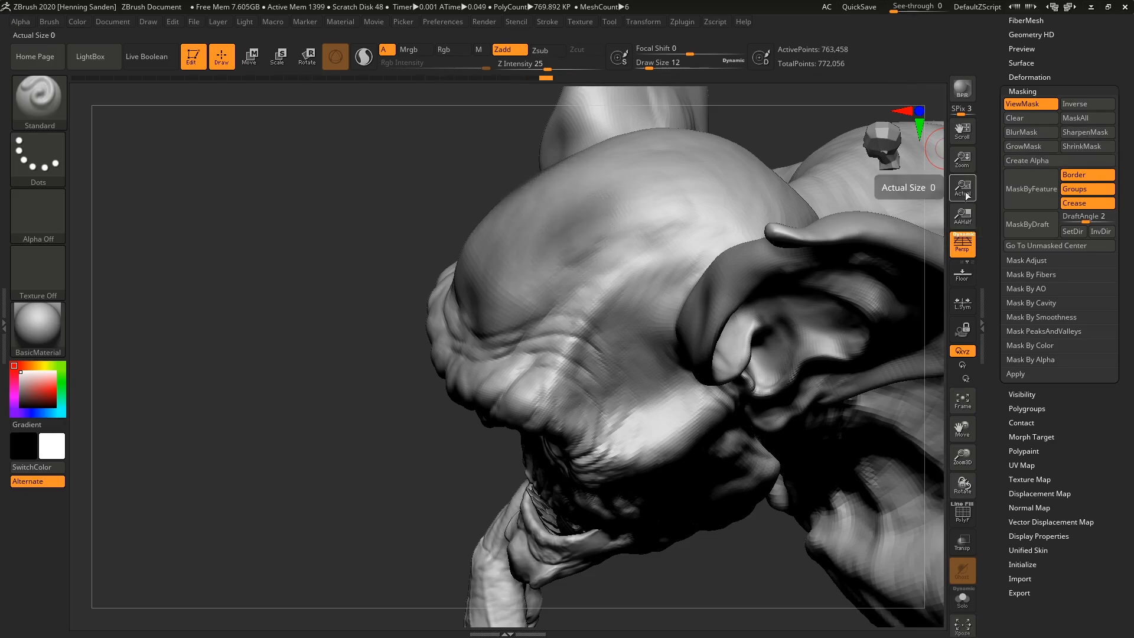
pyautogui.click(1083, 133)
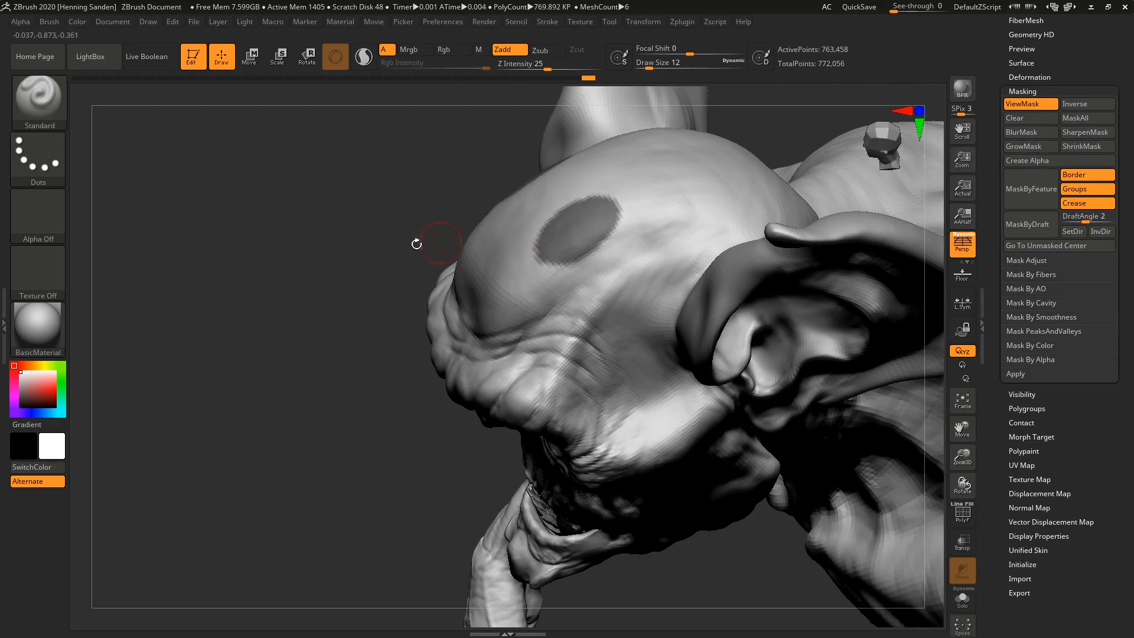
pyautogui.hotkey('ctrl', 'h')
pyautogui.keyDown('alt'); pyautogui.moveTo(678, 408); pyautogui.dragTo(700, 296, button='right'); pyautogui.keyUp('alt')
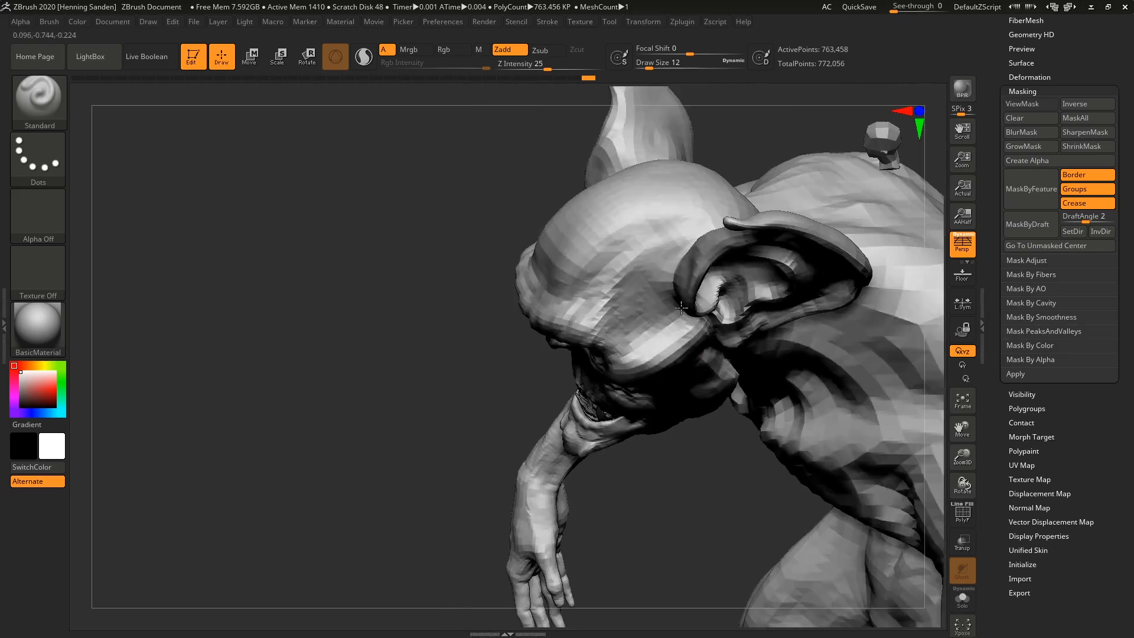
# - Lower the mesh by one subdivision level and mask it by ambient occlusion
pyautogui.click(1033, 288)
pyautogui.hotkey('shift', 'd')
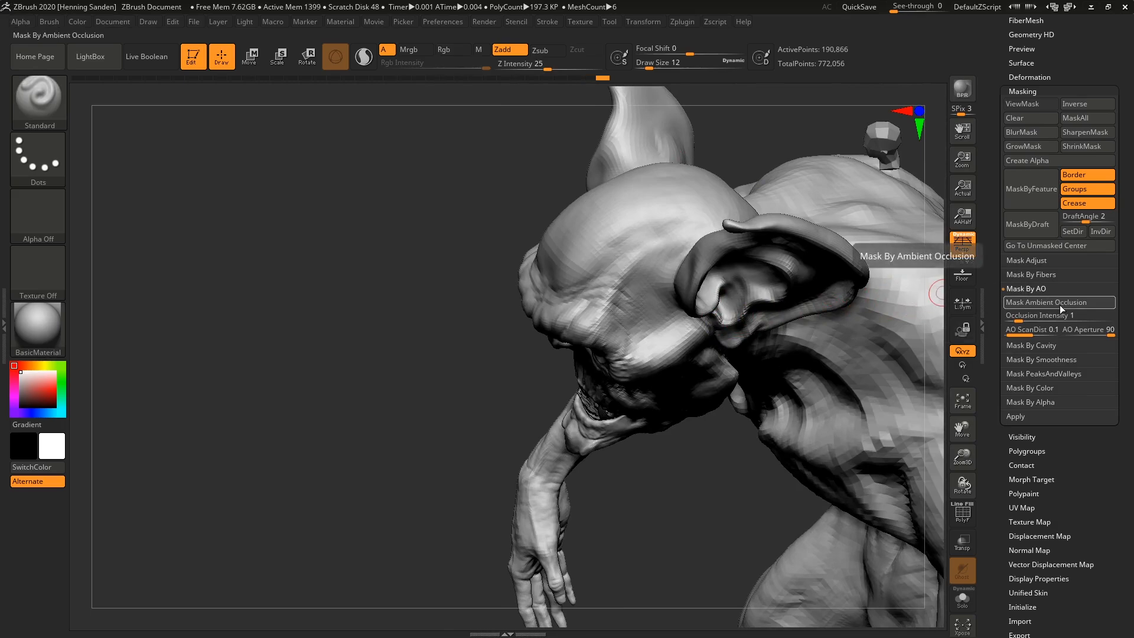
pyautogui.click(1040, 303)
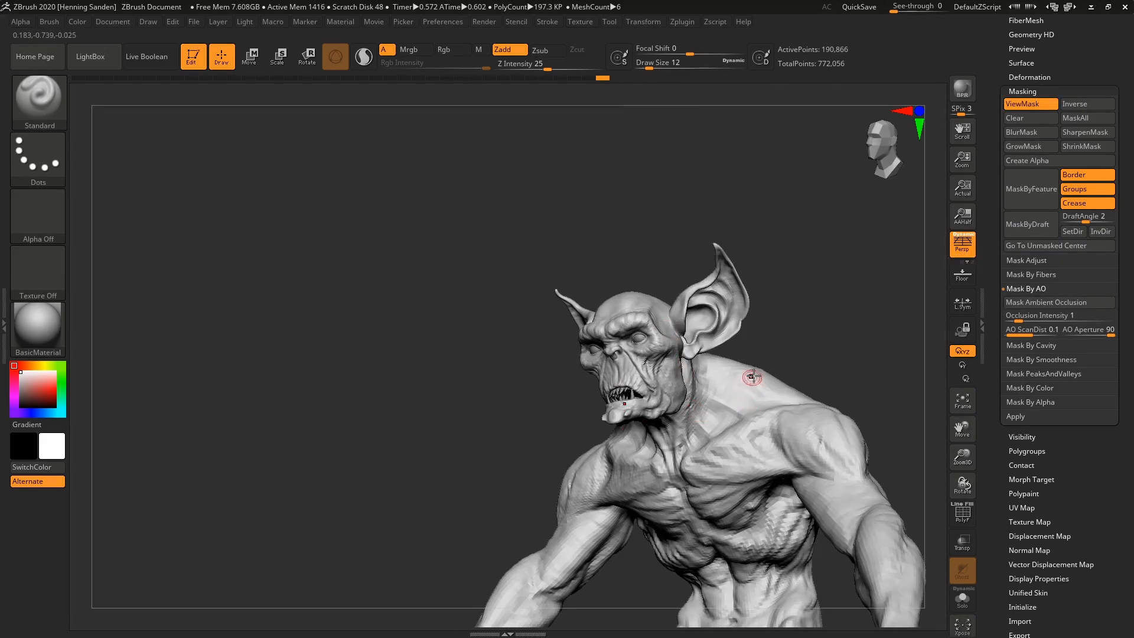
# - Set the draw size to 177
pyautogui.moveTo(770, 352); pyautogui.dragTo(704, 389, button='right')
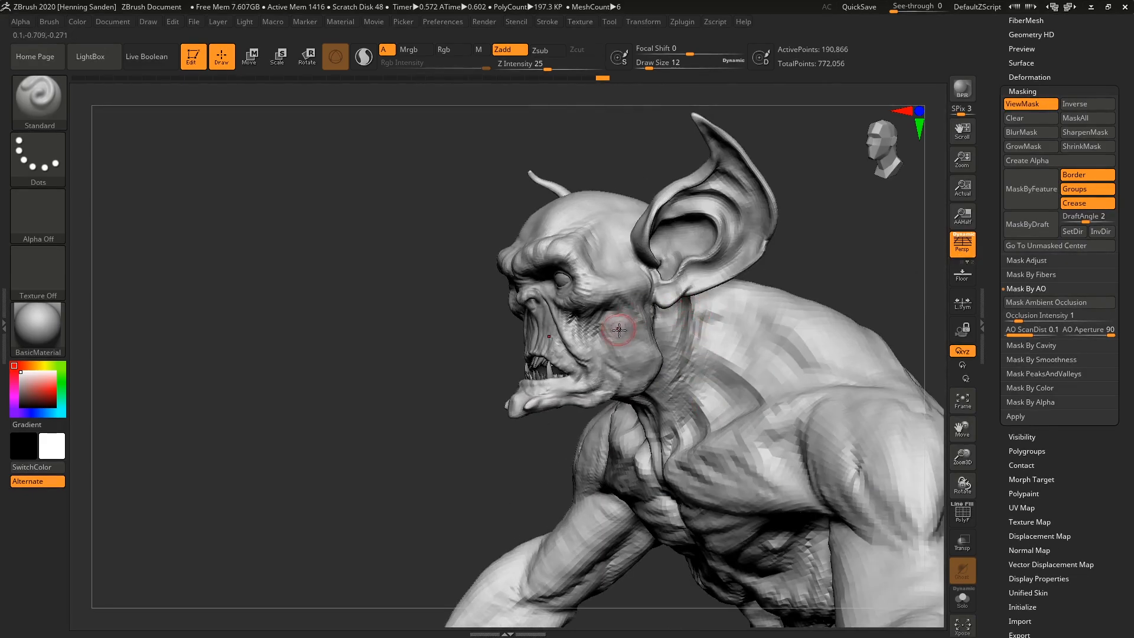
pyautogui.press('s')
pyautogui.moveTo(614, 332)
pyautogui.mouseDown()
pyautogui.moveTo(646, 332)
pyautogui.moveTo(631, 328)
pyautogui.moveTo(641, 385)
pyautogui.mouseUp()
pyautogui.hotkey('ctrl', 'z')
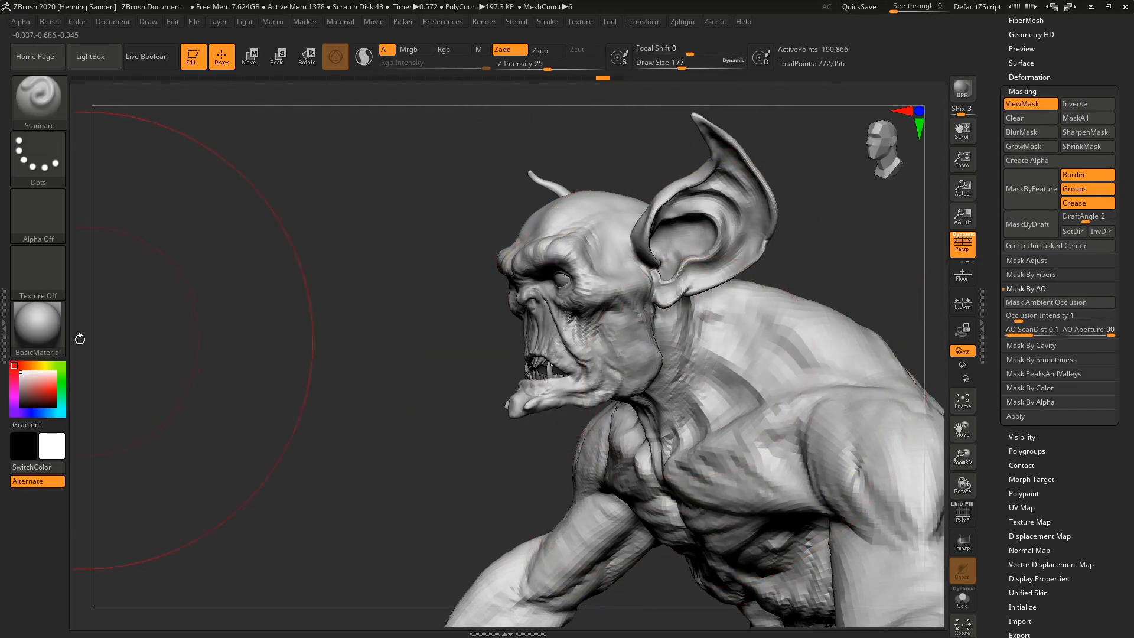
# - Change the creature's material to Flat Color to inspect the ambient occlusion mask on the face
pyautogui.click(37, 327)
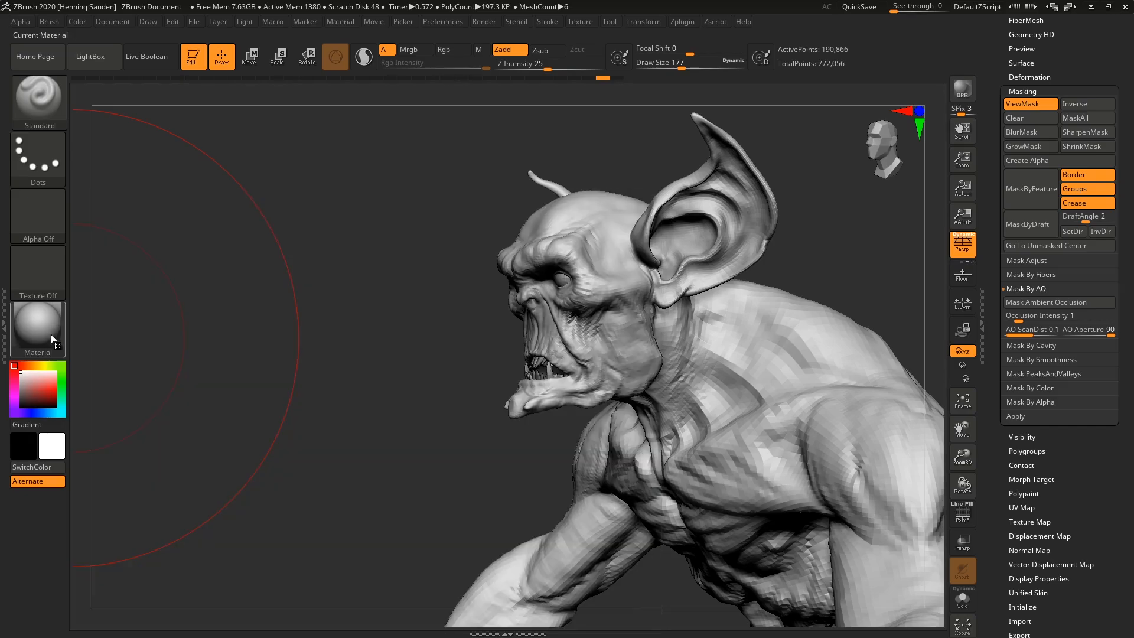
pyautogui.click(38, 326)
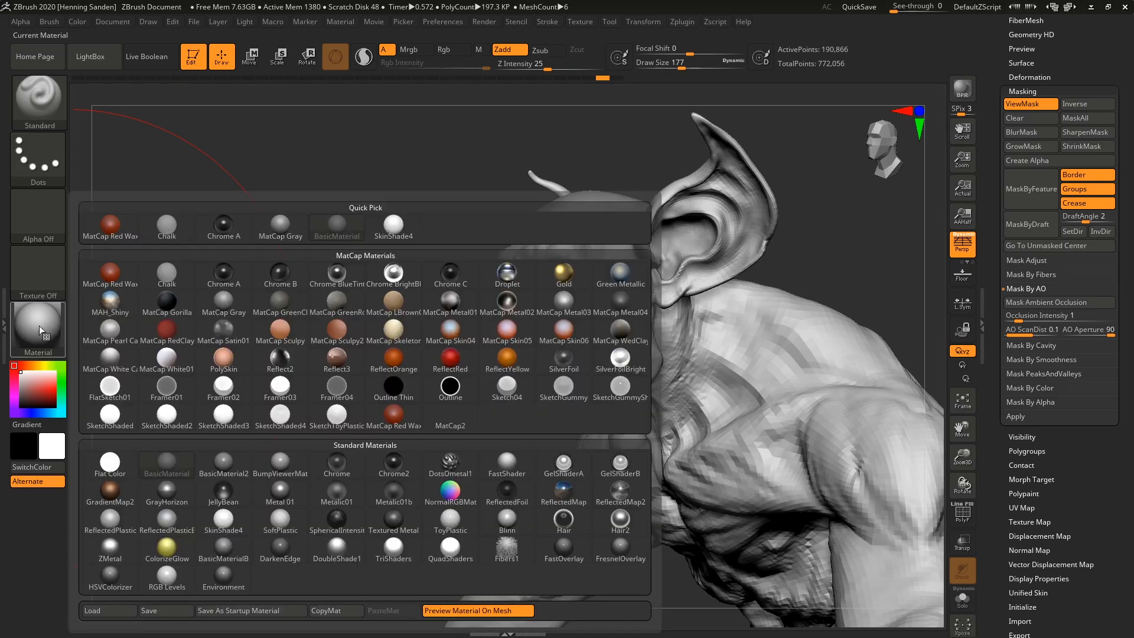
pyautogui.click(110, 463)
pyautogui.moveTo(587, 385); pyautogui.dragTo(600, 329, button='right')
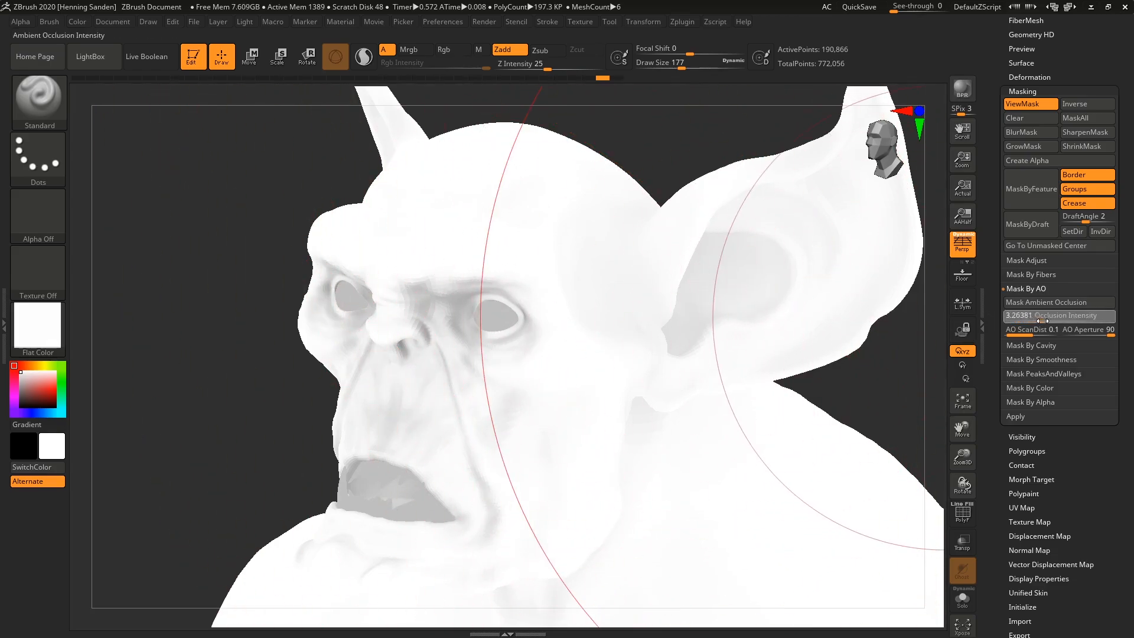
# - Set the Occlusion Intensity to 3.43748 and regenerate the ambient occlusion mask
pyautogui.moveTo(1042, 320); pyautogui.dragTo(1047, 320)
pyautogui.click(1036, 304)
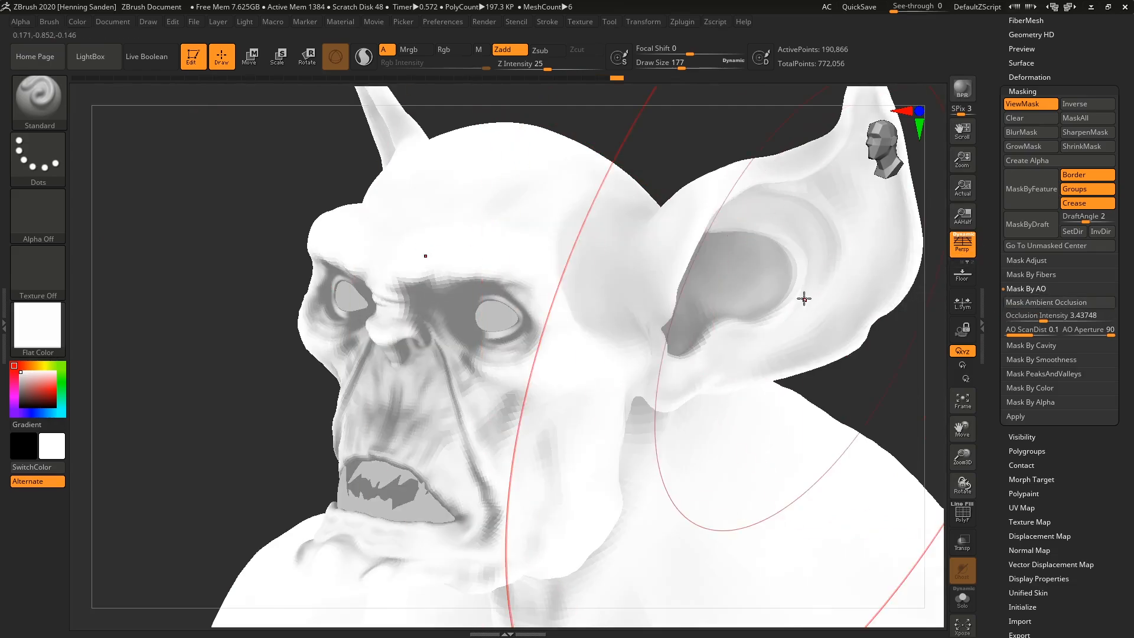
pyautogui.keyDown('ctrl'); pyautogui.moveTo(805, 299); pyautogui.dragTo(683, 347, button='right'); pyautogui.keyUp('ctrl')
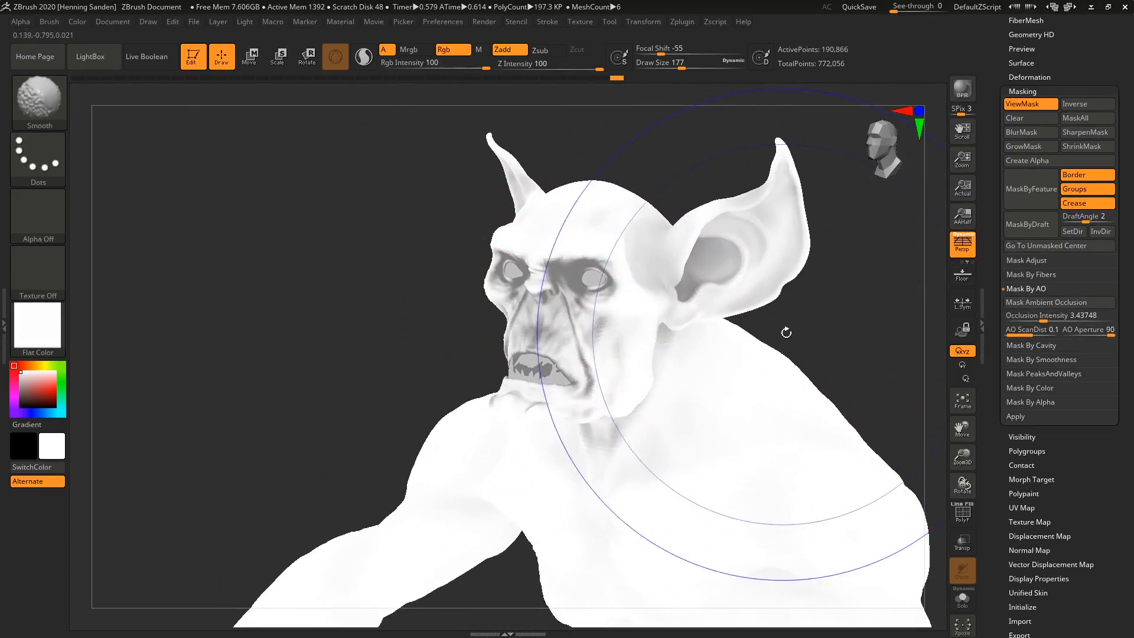
pyautogui.keyDown('shift'); pyautogui.moveTo(785, 331); pyautogui.dragTo(823, 316); pyautogui.keyUp('shift')
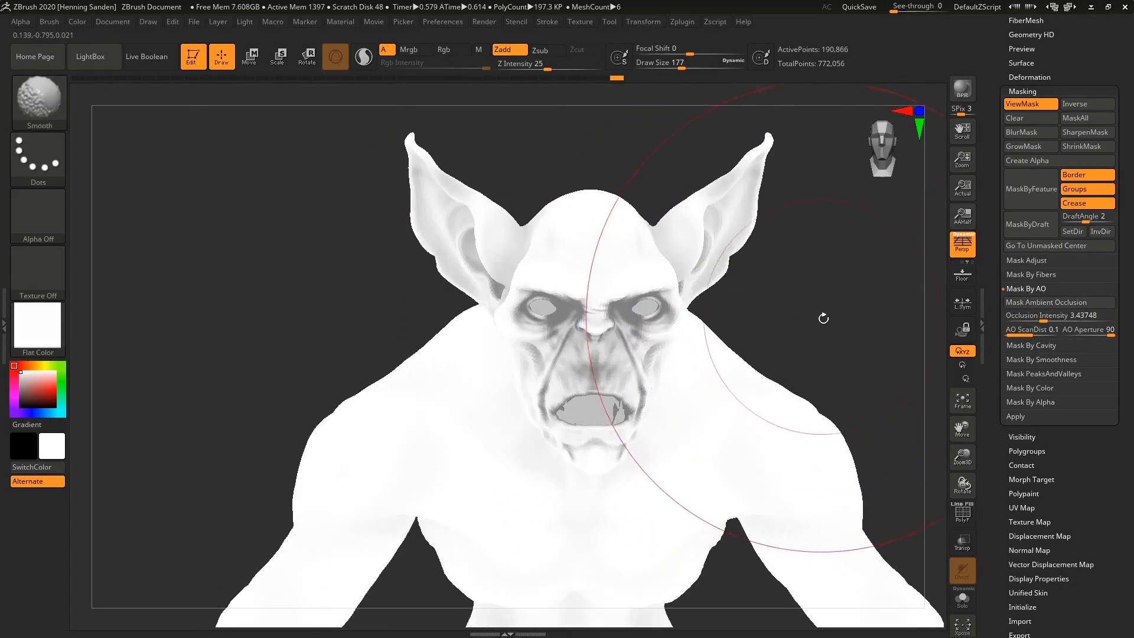
# - Restore BasicMaterial on the creature and clear the ambient occlusion mask
pyautogui.click(54, 331)
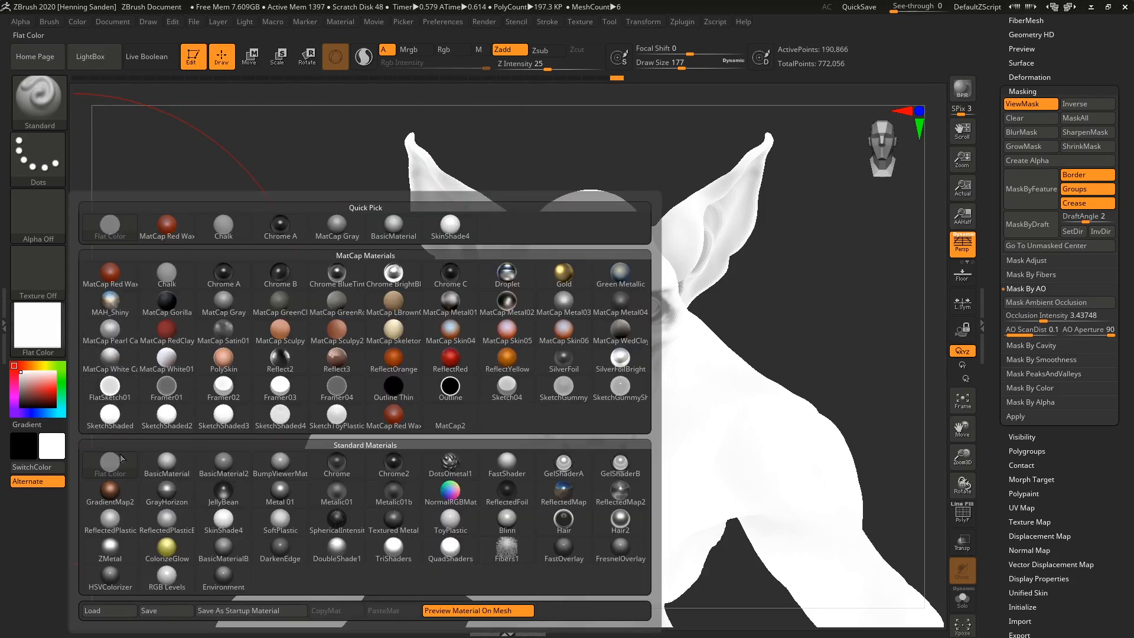
pyautogui.click(165, 471)
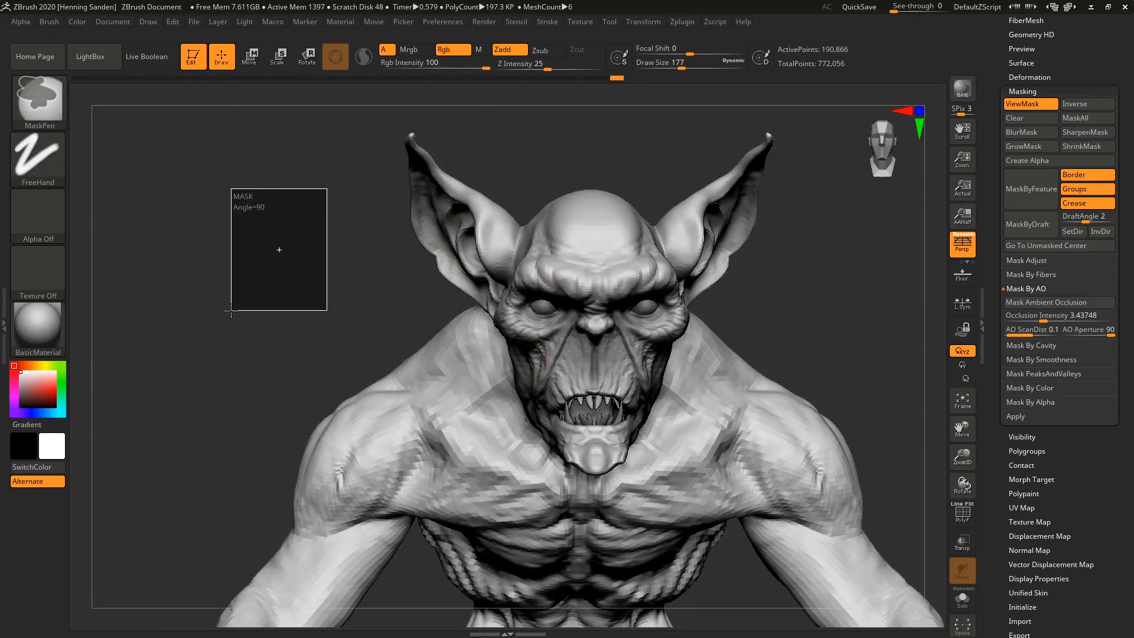
pyautogui.hotkey('ctrl', 'h')
# - Set the draw size to 29, and activate Move with the transpose line instead of the gizmo
pyautogui.press('s')
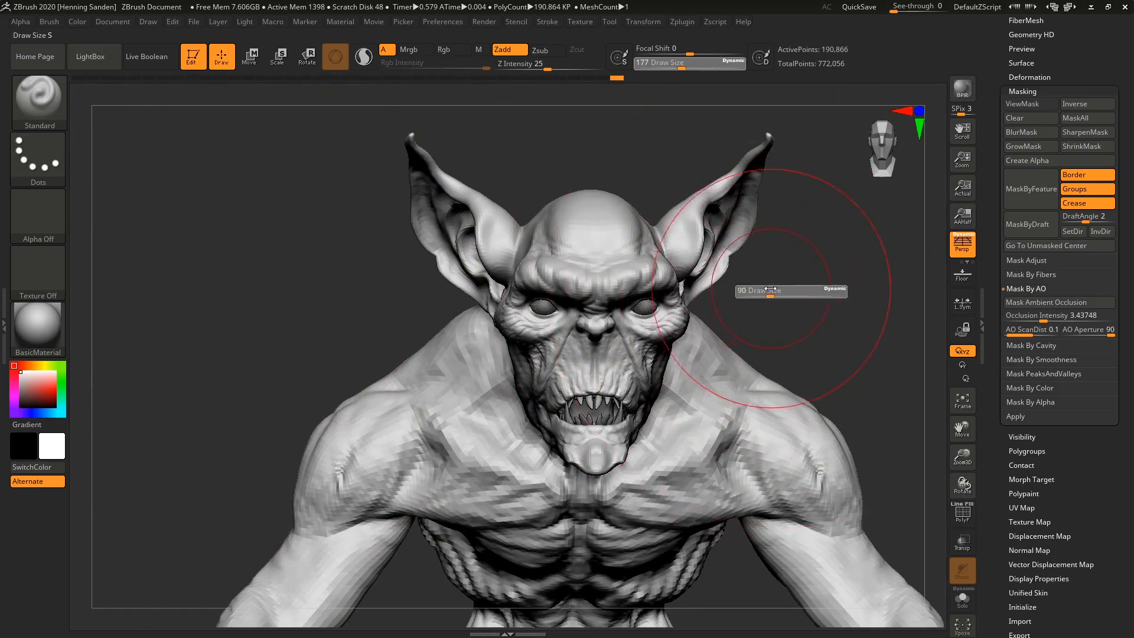
pyautogui.moveTo(758, 286); pyautogui.dragTo(756, 288)
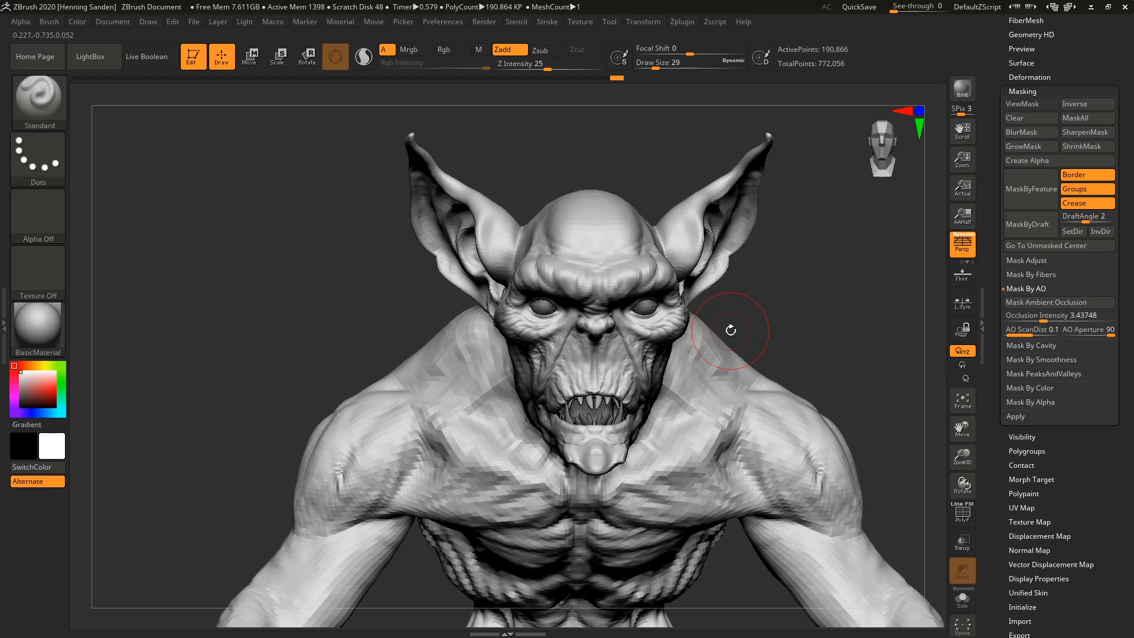
pyautogui.keyDown('alt'); pyautogui.moveTo(746, 323); pyautogui.dragTo(580, 292); pyautogui.keyUp('alt')
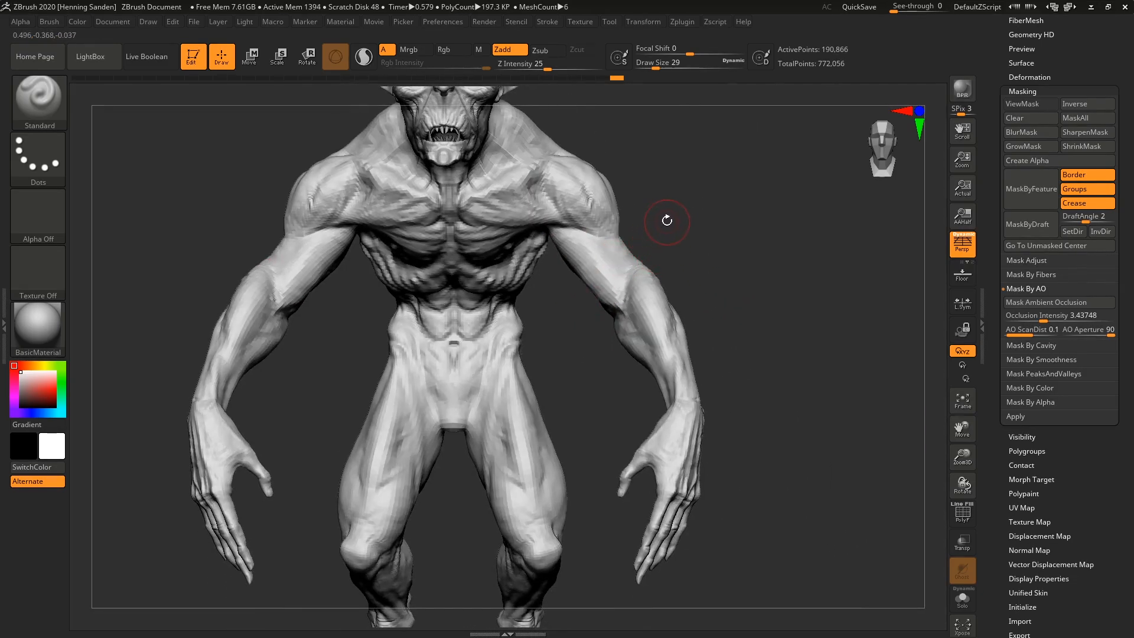
pyautogui.moveTo(625, 228); pyautogui.dragTo(649, 250)
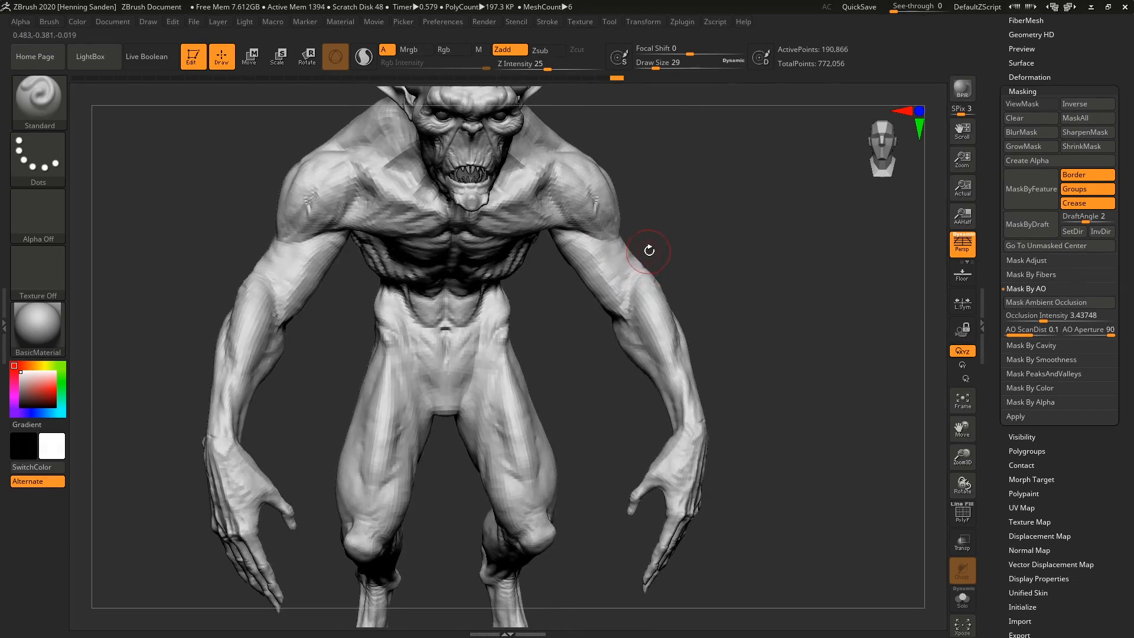
pyautogui.click(254, 57)
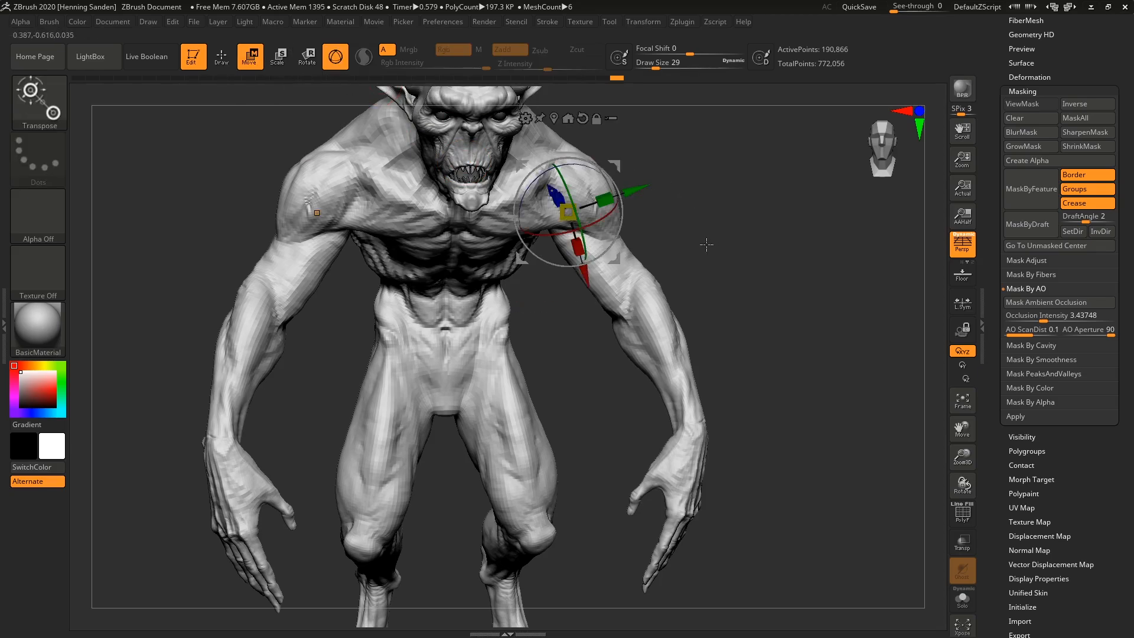
pyautogui.keyDown('ctrl'); pyautogui.moveTo(677, 219); pyautogui.dragTo(654, 230, button='right'); pyautogui.keyUp('ctrl')
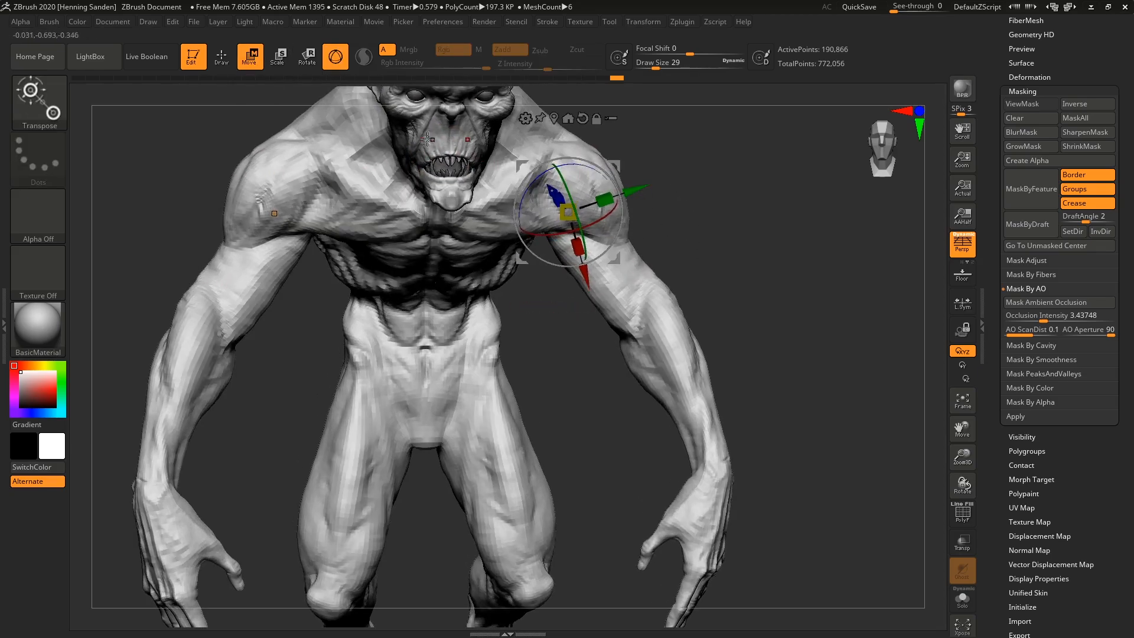
pyautogui.click(339, 60)
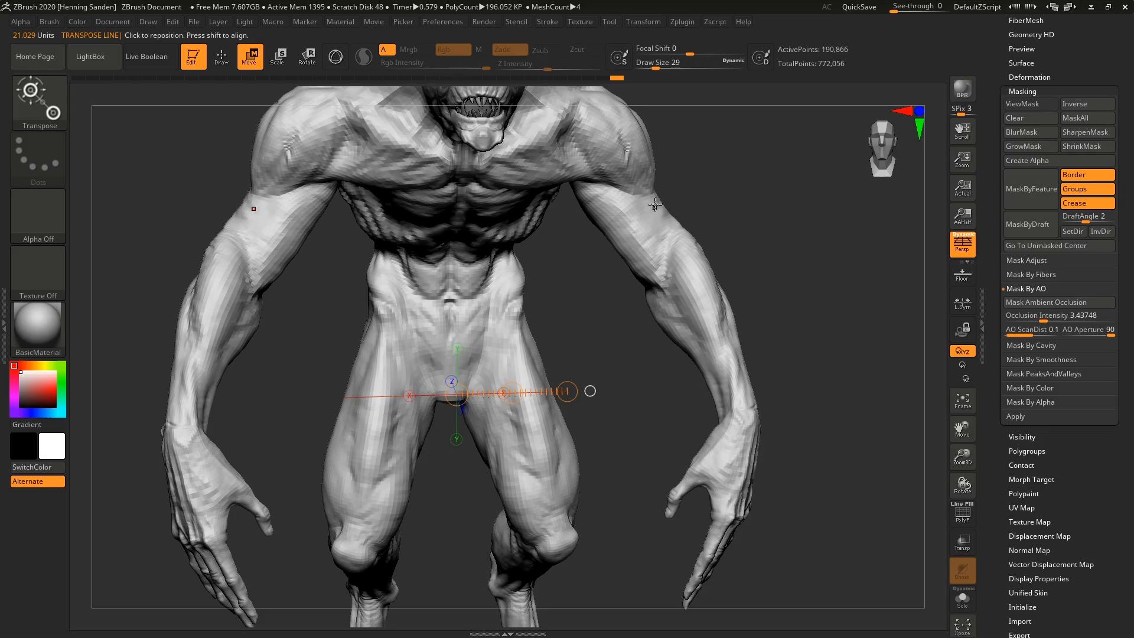
# - Toggle the PolyFrame display and leave it on to show the wireframe and polygroups around the arm
pyautogui.hotkey('shift', 'f')
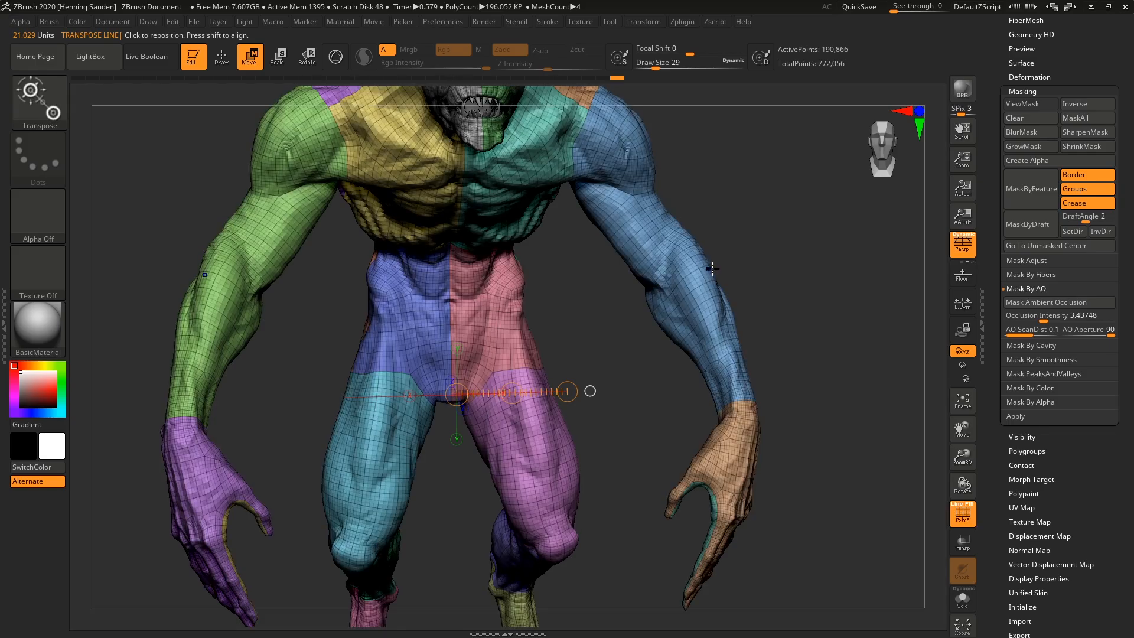
pyautogui.hotkey('shift', 'f')
pyautogui.keyDown('ctrl'); pyautogui.moveTo(708, 268); pyautogui.dragTo(743, 224, button='right'); pyautogui.keyUp('ctrl')
pyautogui.hotkey('shift', 'f')
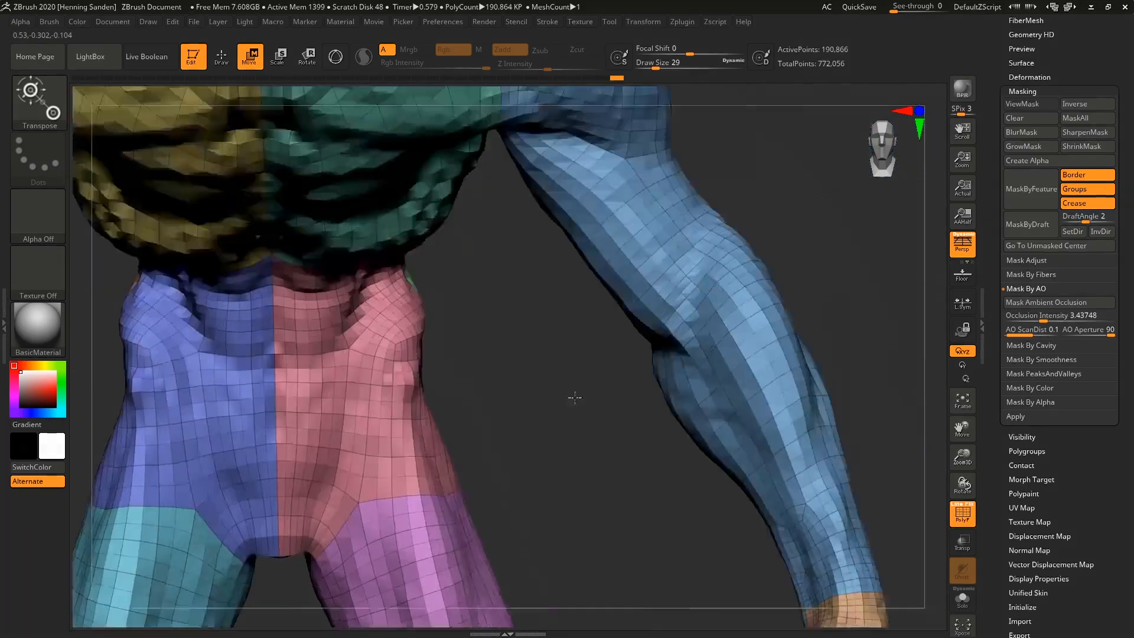
pyautogui.keyDown('ctrl'); pyautogui.moveTo(572, 398); pyautogui.dragTo(675, 379, button='right'); pyautogui.keyUp('ctrl')
pyautogui.hotkey('shift', 'f')
pyautogui.hotkey('shift', 'f')
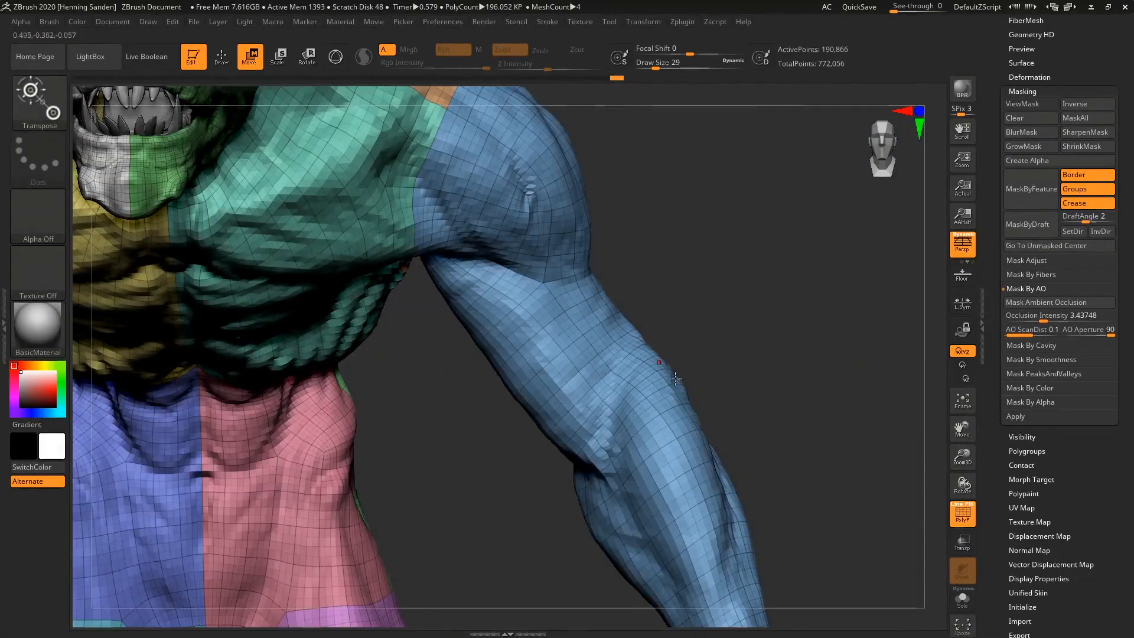
pyautogui.click(963, 515)
pyautogui.click(963, 516)
pyautogui.moveTo(551, 351); pyautogui.dragTo(553, 360, button='right')
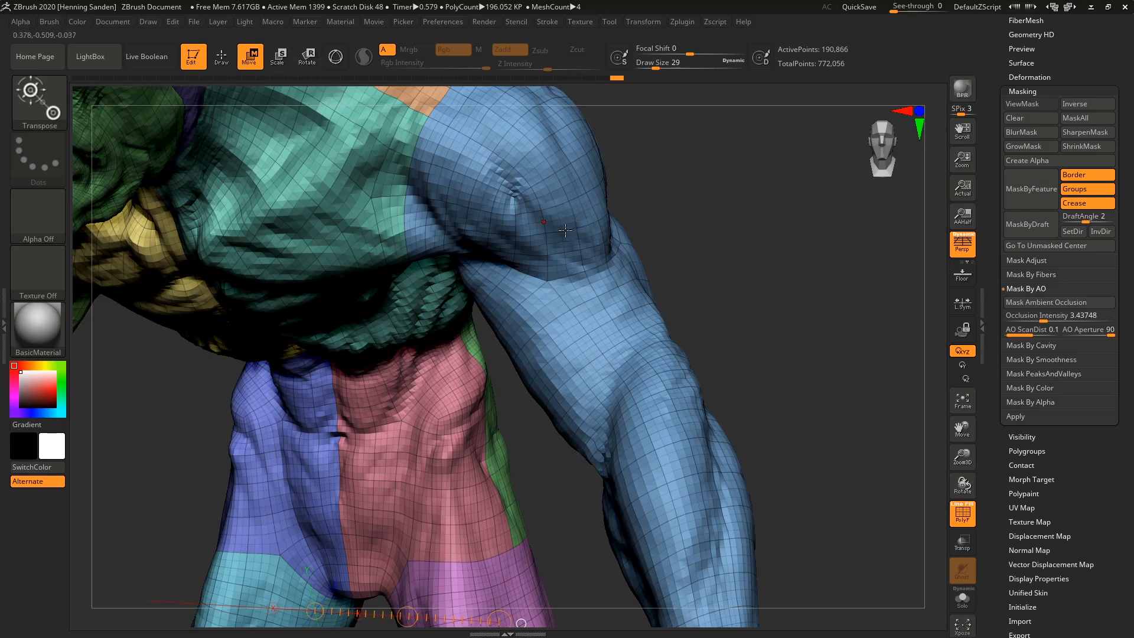
# - Mask along the topology with transpose lines of about 14 units down the upper arm and about 16 units across the wrist
pyautogui.keyDown('ctrl'); pyautogui.moveTo(596, 266); pyautogui.dragTo(675, 406); pyautogui.keyUp('ctrl')
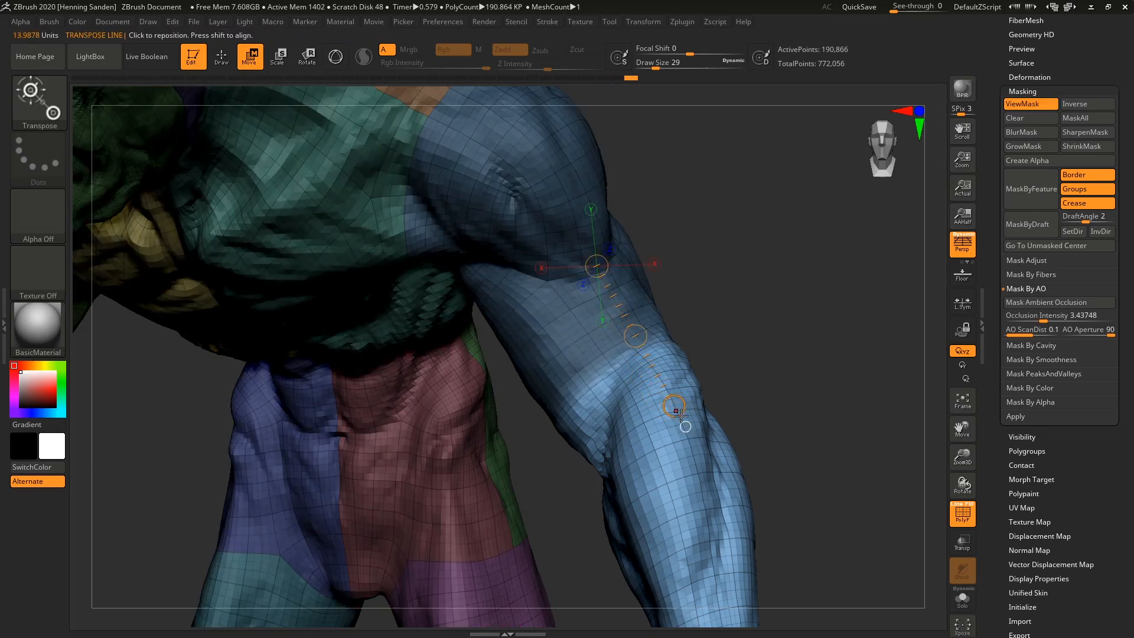
pyautogui.keyDown('alt'); pyautogui.moveTo(738, 584); pyautogui.dragTo(665, 261, button='right'); pyautogui.keyUp('alt')
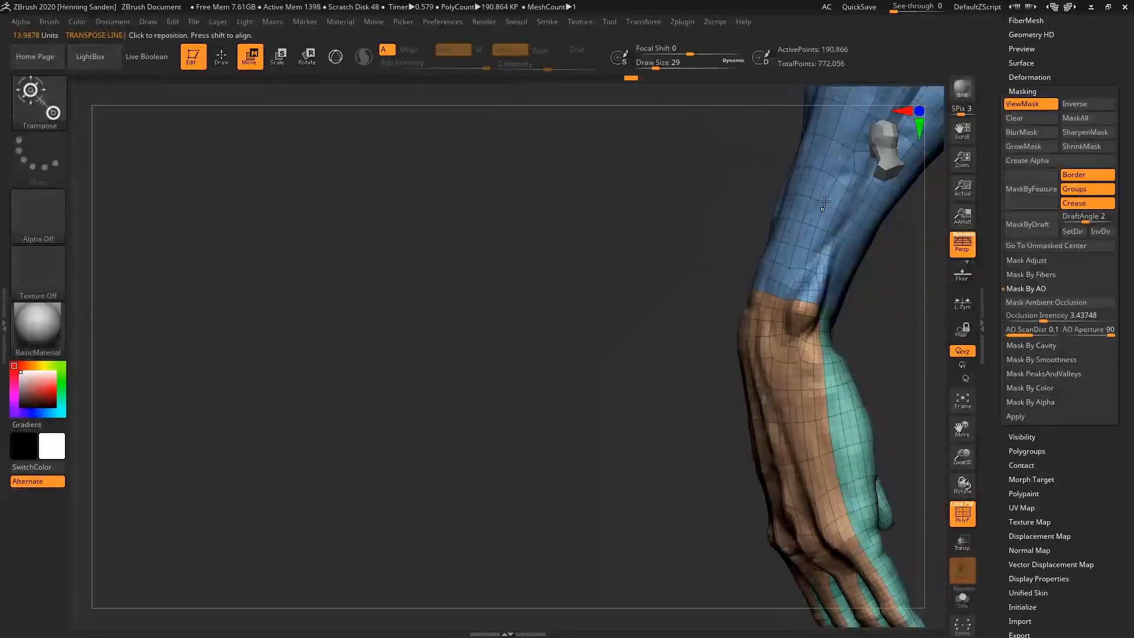
pyautogui.keyDown('ctrl'); pyautogui.moveTo(833, 170); pyautogui.dragTo(763, 397); pyautogui.keyUp('ctrl')
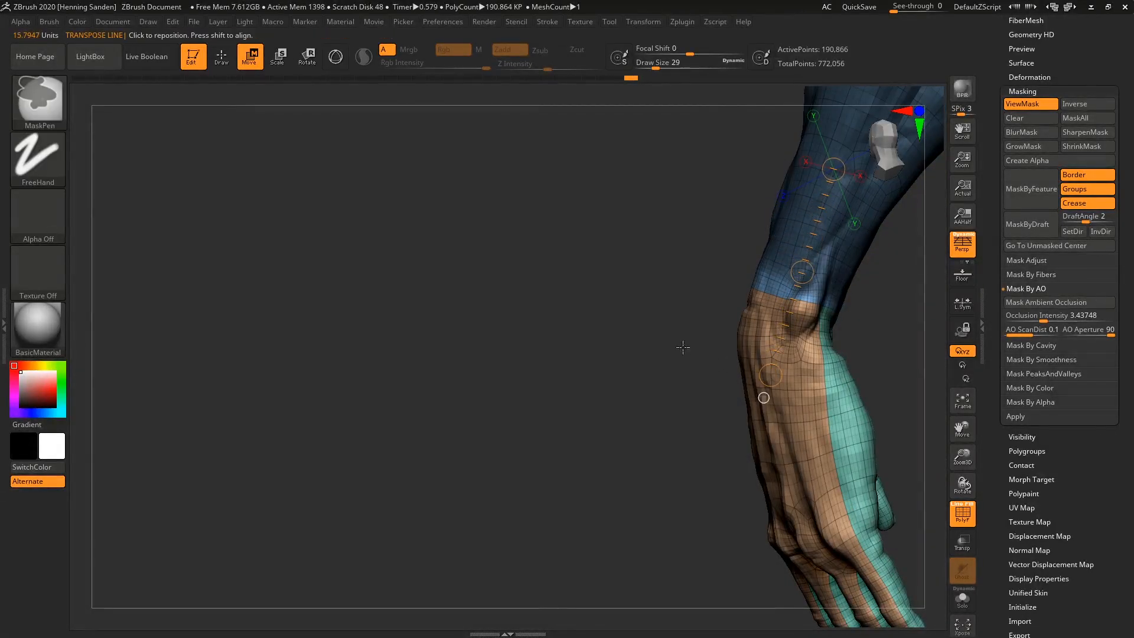
# - Draw further topological masks along the forearm and hand, leaving only one finger unmasked
pyautogui.keyDown('alt'); pyautogui.moveTo(682, 350); pyautogui.dragTo(601, 383, button='right'); pyautogui.keyUp('alt')
pyautogui.keyDown('ctrl'); pyautogui.moveTo(820, 97); pyautogui.dragTo(763, 236); pyautogui.keyUp('ctrl')
pyautogui.moveTo(771, 170)
pyautogui.keyDown('ctrl'); pyautogui.mouseDown()
pyautogui.moveTo(641, 502)
pyautogui.moveTo(638, 620)
pyautogui.moveTo(734, 463)
pyautogui.moveTo(760, 570)
pyautogui.mouseUp(); pyautogui.keyUp('ctrl')
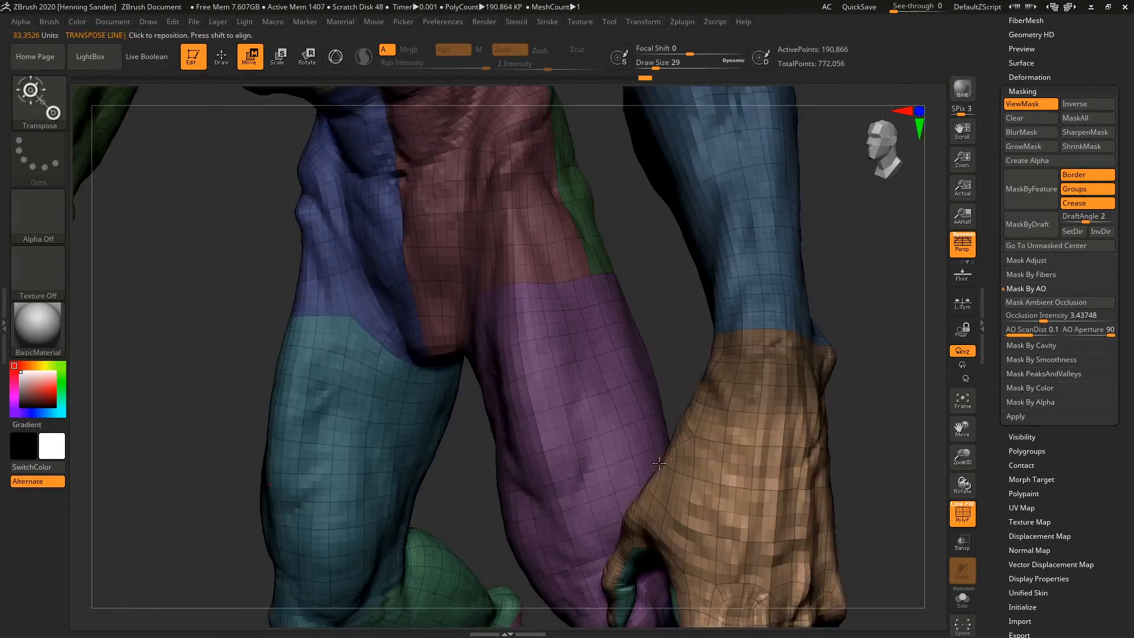
pyautogui.keyDown('alt'); pyautogui.moveTo(660, 463); pyautogui.dragTo(674, 138, button='right'); pyautogui.keyUp('alt')
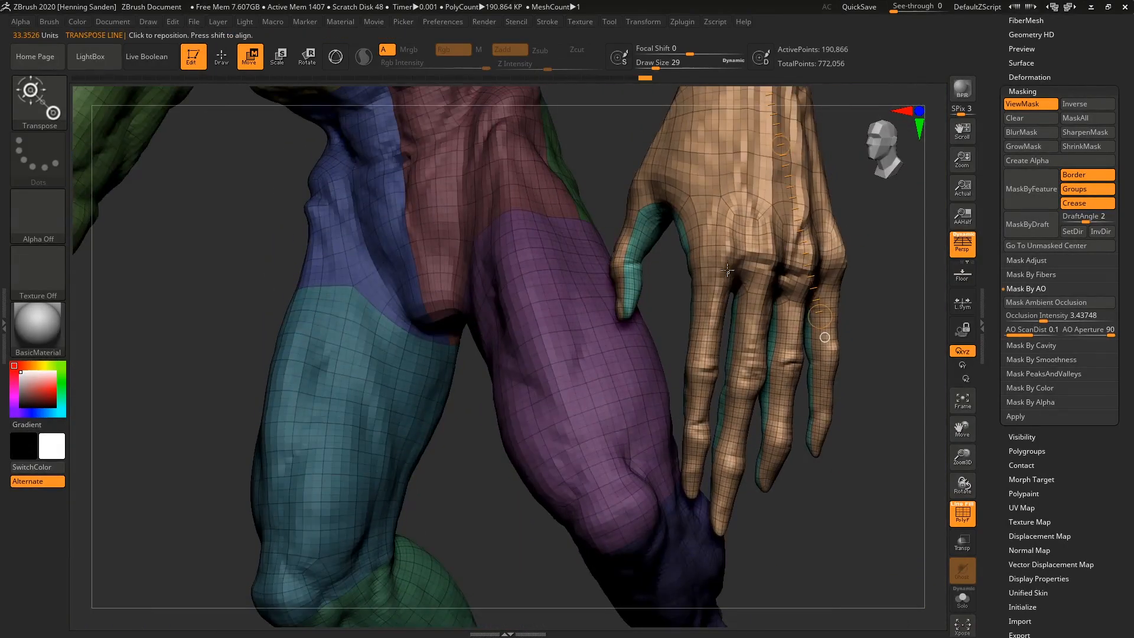
pyautogui.keyDown('ctrl'); pyautogui.moveTo(727, 232); pyautogui.dragTo(713, 340); pyautogui.keyUp('ctrl')
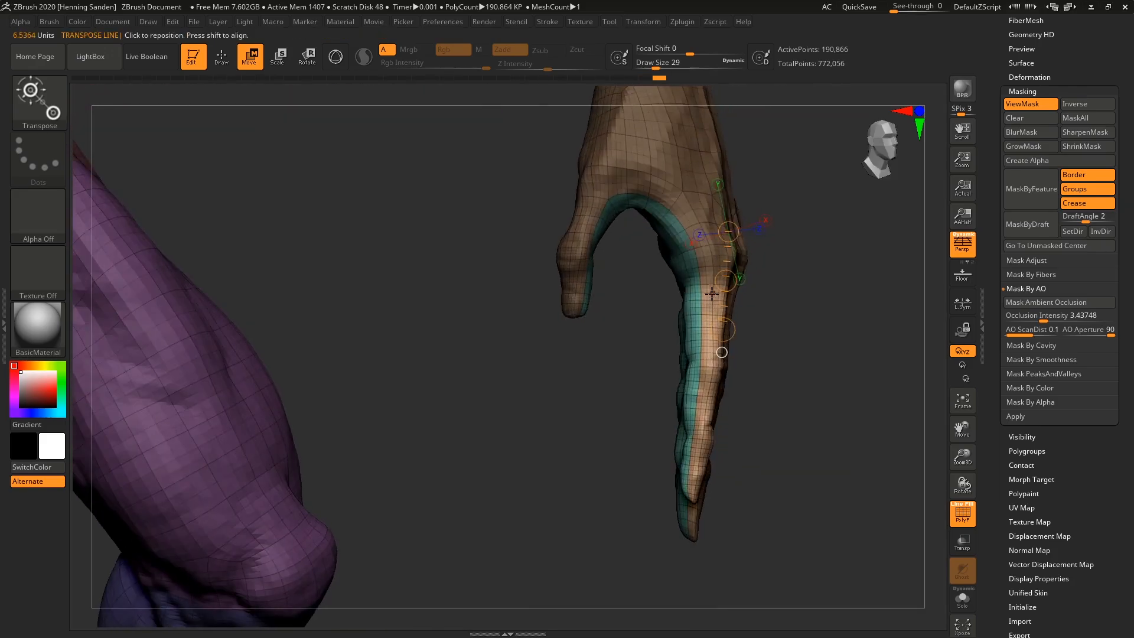
# - Place a transpose line about 6.8 units long along the unmasked finger and rotate the finger toward the palm
pyautogui.moveTo(713, 270); pyautogui.dragTo(705, 378)
pyautogui.click(307, 59)
pyautogui.moveTo(715, 373); pyautogui.dragTo(700, 392)
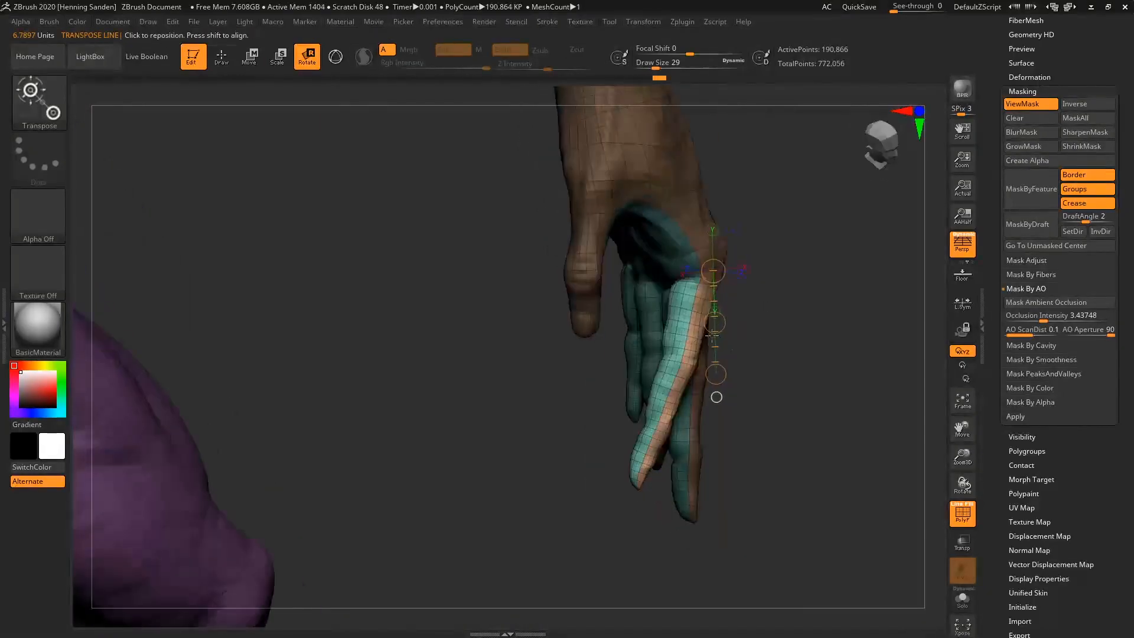
# - Mask the finger's base segment with a topological line of about 6 units and bend the rest inward using a 7.8-unit transpose line
pyautogui.moveTo(685, 334); pyautogui.dragTo(673, 394)
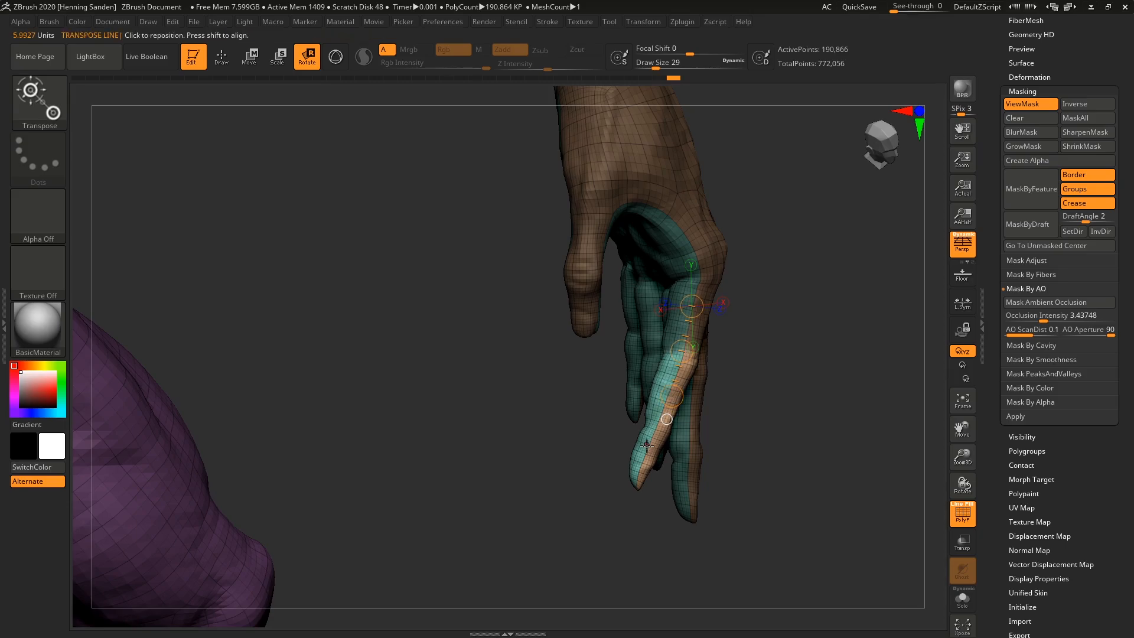
pyautogui.moveTo(637, 479); pyautogui.dragTo(694, 350)
pyautogui.moveTo(637, 477); pyautogui.dragTo(648, 424)
pyautogui.press('w')
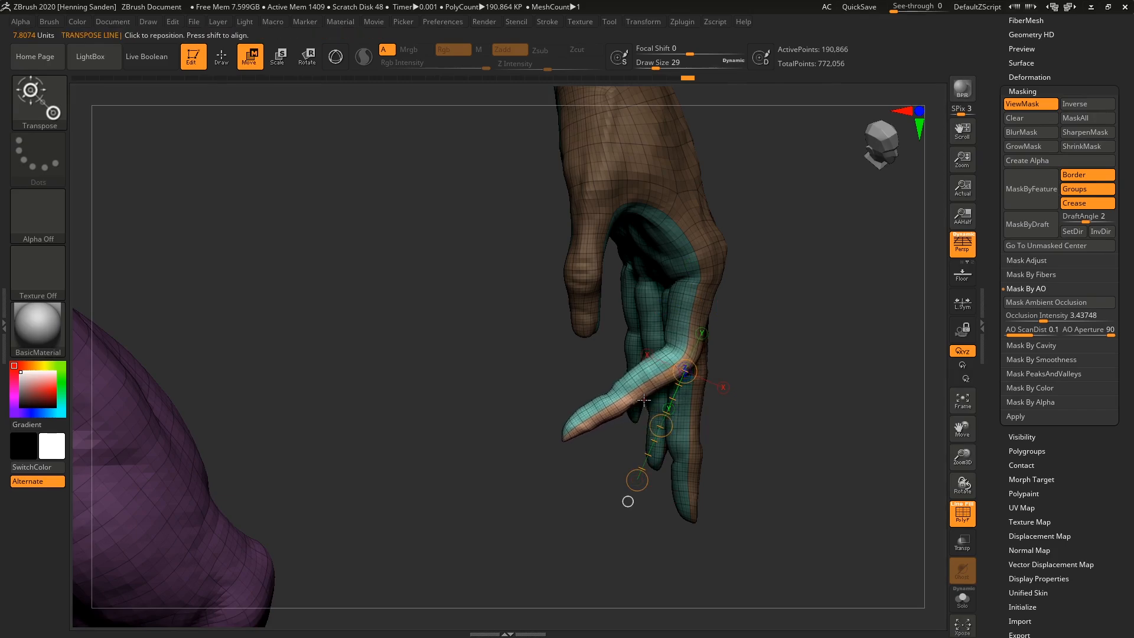
# - Extend the mask to the finger's last joint and bend the fingertip with a transpose line of about 3.2 units
pyautogui.press('r')
pyautogui.moveTo(655, 384)
pyautogui.mouseDown()
pyautogui.moveTo(576, 426)
pyautogui.moveTo(612, 406)
pyautogui.moveTo(574, 387)
pyautogui.moveTo(579, 407)
pyautogui.mouseUp()
pyautogui.press('w')
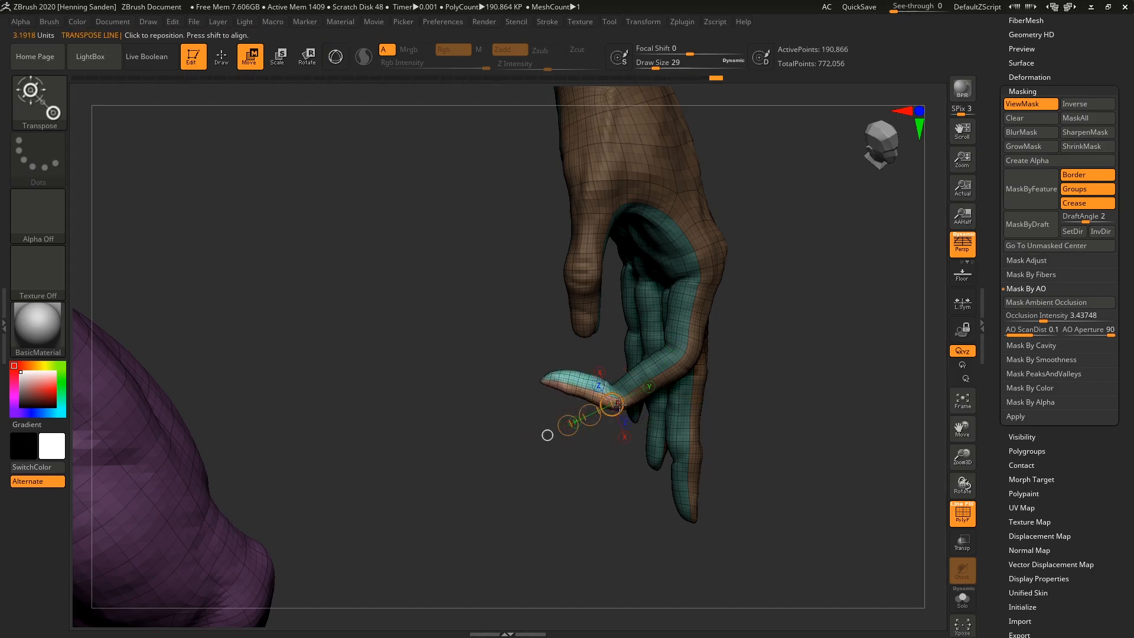
# - Clear the mask and bring the whole creature's upper body into view from the front
pyautogui.keyDown('ctrl'); pyautogui.moveTo(619, 404); pyautogui.dragTo(794, 227, button='right'); pyautogui.keyUp('ctrl')
pyautogui.keyDown('ctrl'); pyautogui.moveTo(795, 223); pyautogui.dragTo(806, 239); pyautogui.keyUp('ctrl')
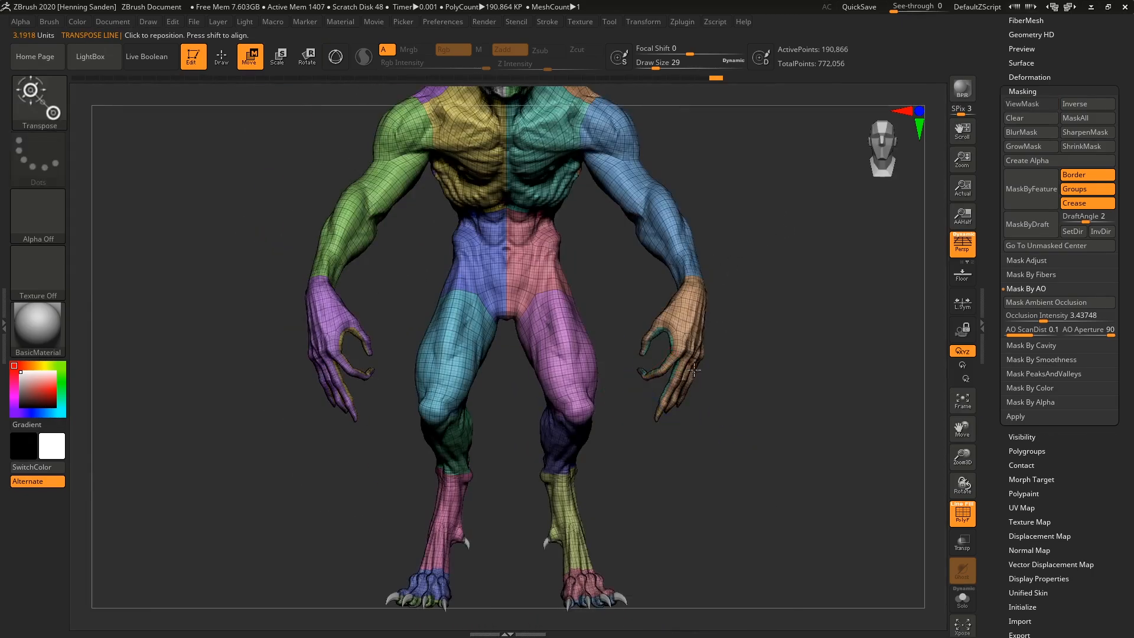
pyautogui.keyDown('ctrl'); pyautogui.moveTo(694, 370); pyautogui.dragTo(682, 427, button='right'); pyautogui.keyUp('ctrl')
pyautogui.keyDown('alt'); pyautogui.moveTo(618, 148); pyautogui.dragTo(614, 272, button='right'); pyautogui.keyUp('alt')
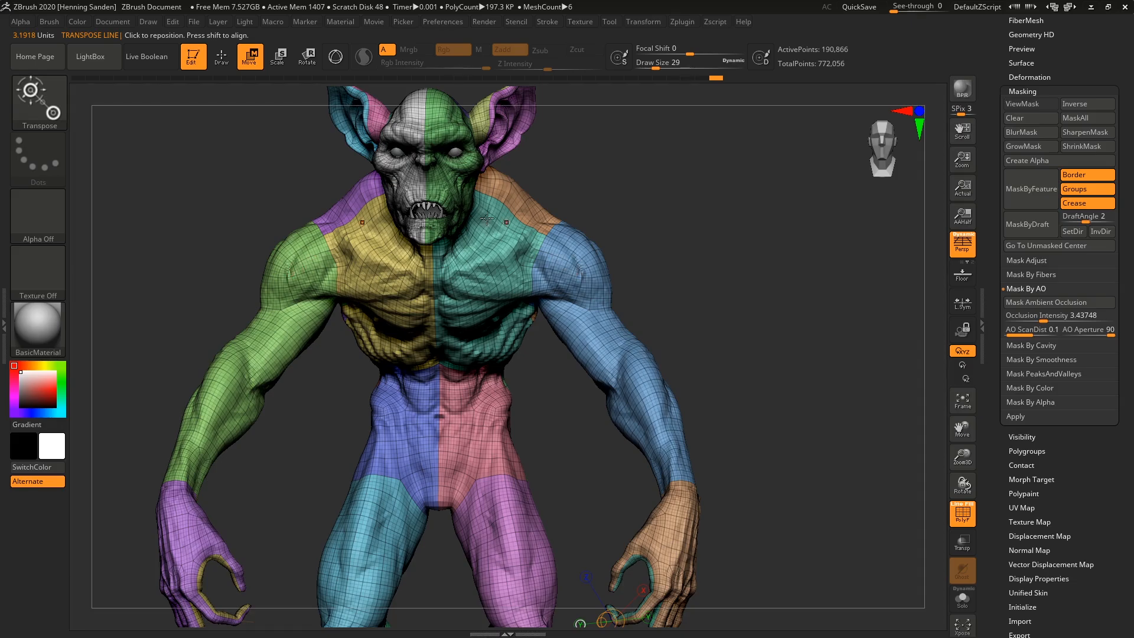
# - Mask the body topologically with a shoulder line of about 14.5 units, leaving only the arms unmasked
pyautogui.click(308, 57)
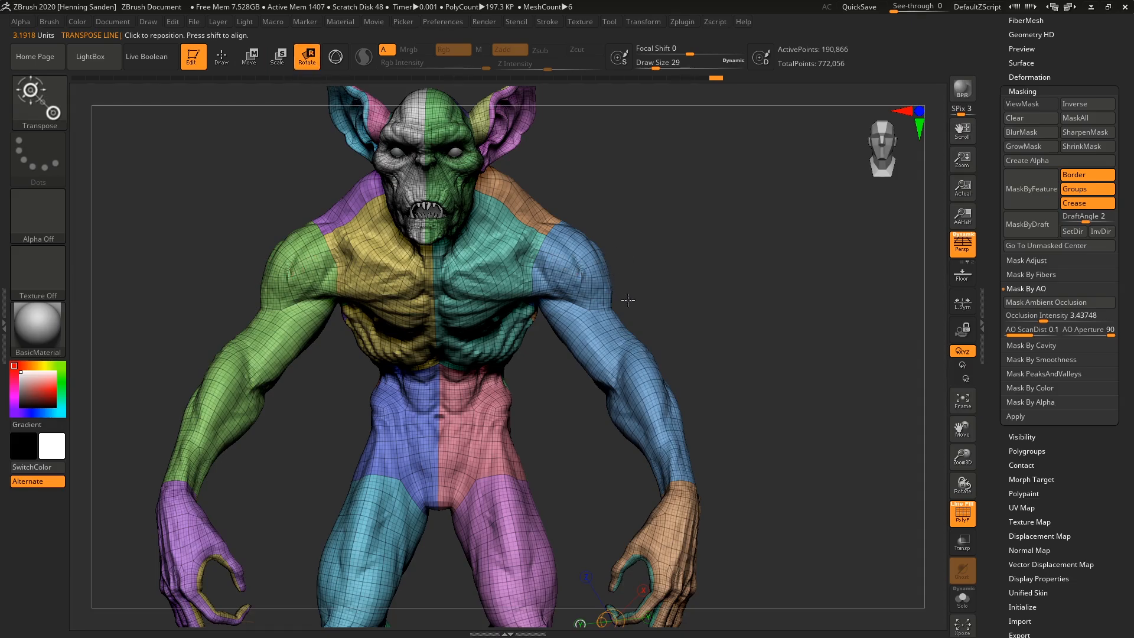
pyautogui.keyDown('ctrl'); pyautogui.moveTo(561, 246); pyautogui.dragTo(586, 293); pyautogui.keyUp('ctrl')
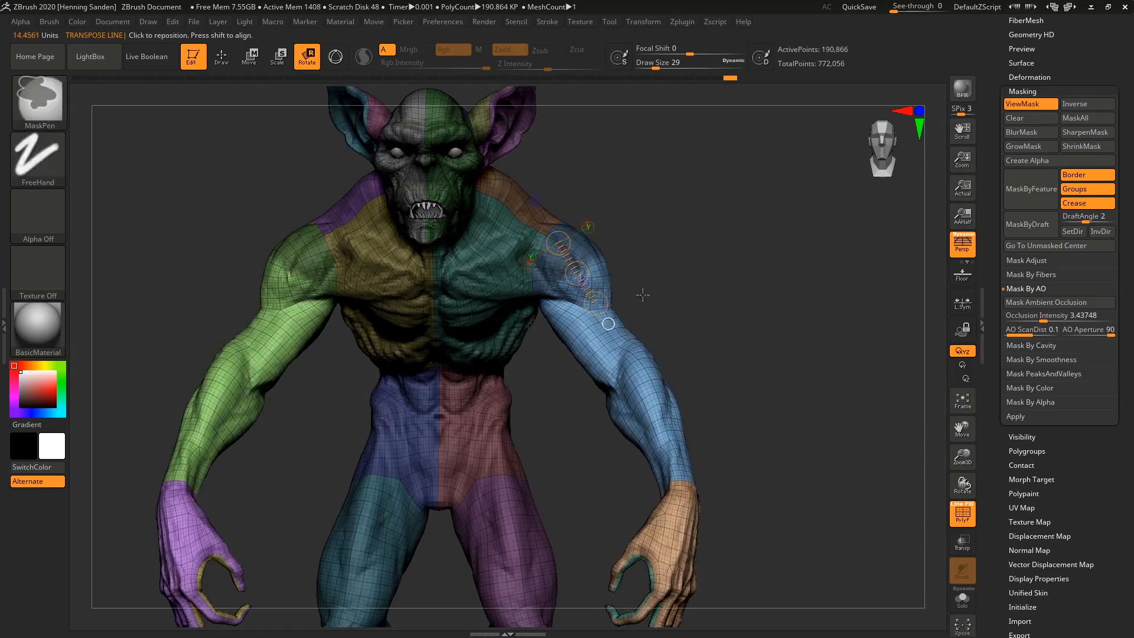
pyautogui.keyDown('alt'); pyautogui.moveTo(645, 312); pyautogui.dragTo(621, 280, button='right'); pyautogui.keyUp('alt')
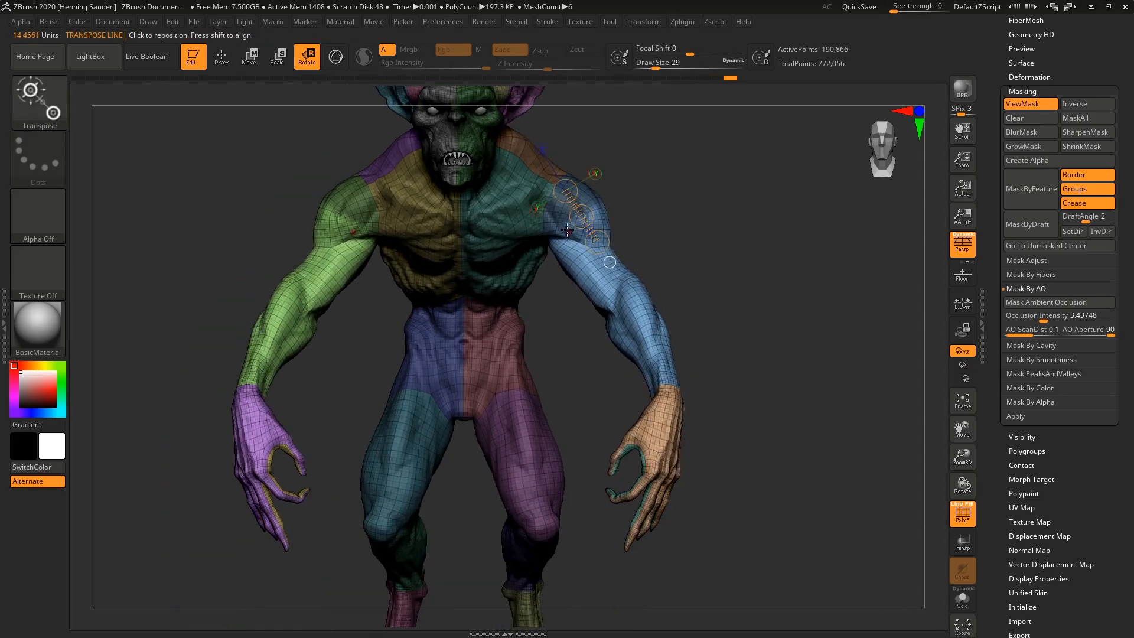
# - Place a transpose line from the shoulder along the arm and rotate both arms up and outward
pyautogui.moveTo(566, 222); pyautogui.dragTo(669, 372)
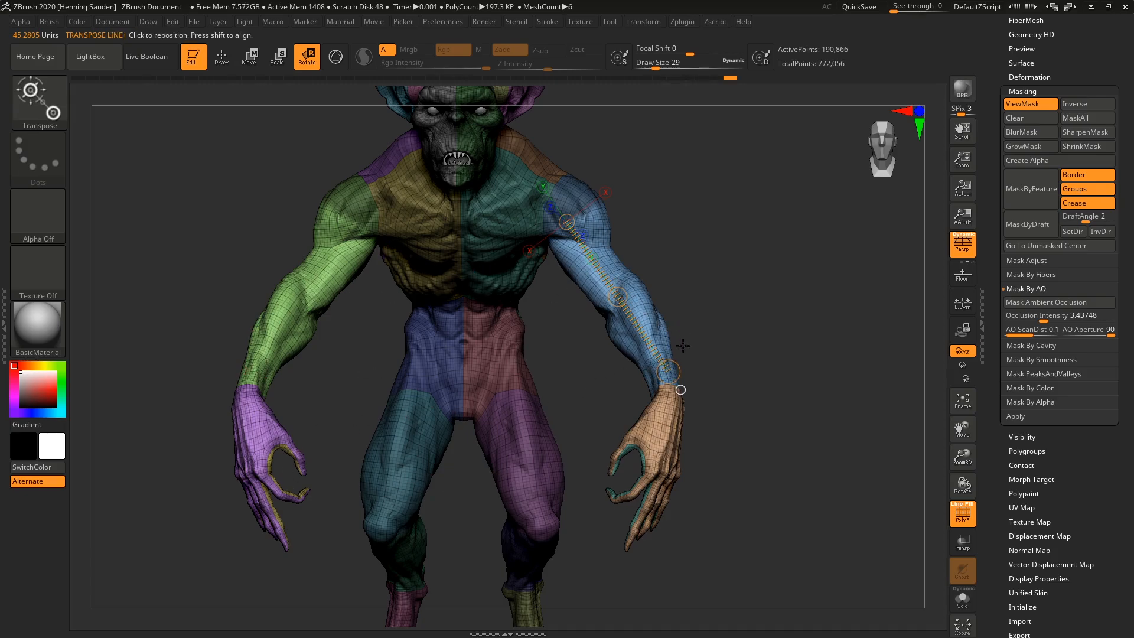
pyautogui.moveTo(668, 372)
pyautogui.mouseDown()
pyautogui.moveTo(722, 314)
pyautogui.moveTo(760, 243)
pyautogui.moveTo(657, 253)
pyautogui.moveTo(628, 225)
pyautogui.moveTo(578, 254)
pyautogui.mouseUp()
pyautogui.keyDown('ctrl'); pyautogui.click(585, 242); pyautogui.keyUp('ctrl')
pyautogui.moveTo(599, 305)
pyautogui.mouseDown()
pyautogui.moveTo(690, 304)
pyautogui.moveTo(735, 282)
pyautogui.mouseUp()
pyautogui.moveTo(663, 207)
pyautogui.mouseDown()
pyautogui.moveTo(827, 397)
pyautogui.moveTo(839, 386)
pyautogui.moveTo(844, 304)
pyautogui.moveTo(819, 261)
pyautogui.mouseUp()
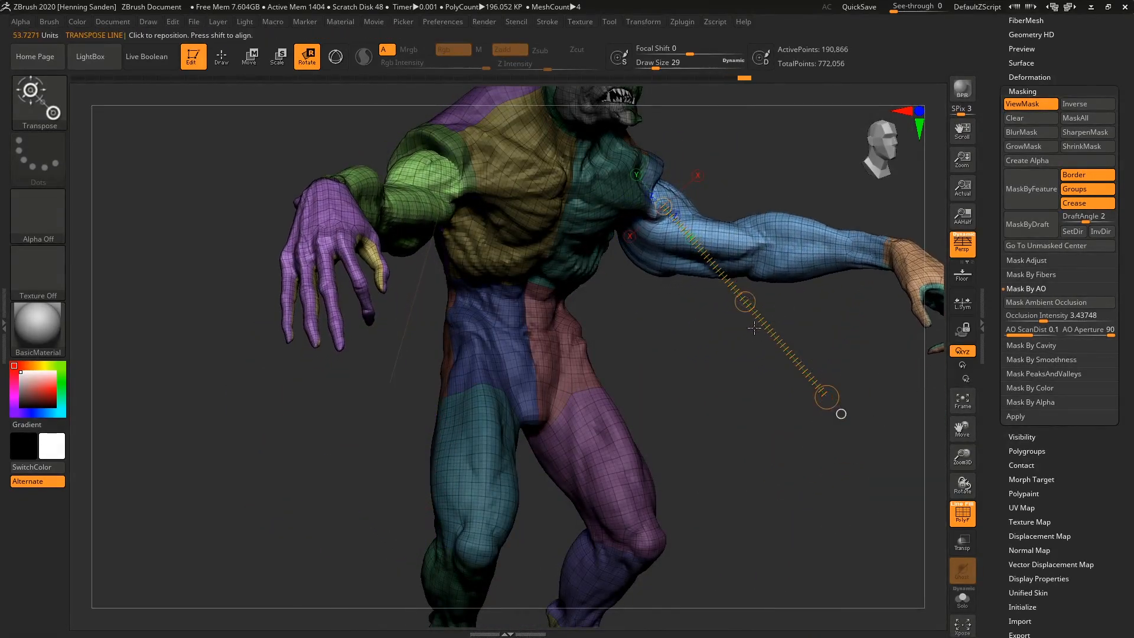
pyautogui.keyDown('shift'); pyautogui.moveTo(755, 327); pyautogui.dragTo(736, 322); pyautogui.keyUp('shift')
pyautogui.keyDown('alt'); pyautogui.moveTo(791, 251); pyautogui.dragTo(781, 339); pyautogui.keyUp('alt')
pyautogui.keyDown('alt'); pyautogui.moveTo(780, 339); pyautogui.dragTo(760, 319, button='right'); pyautogui.keyUp('alt')
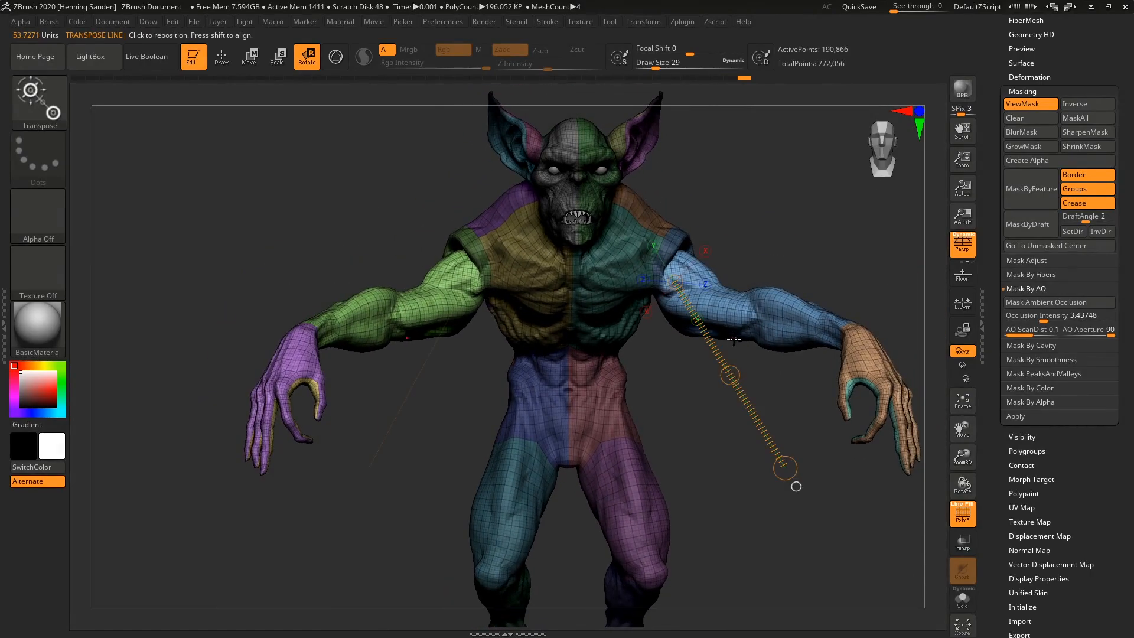
# - Shift the raised arms at the shoulders with transpose Move, clear the mask and check the pose from behind
pyautogui.press('w')
pyautogui.moveTo(729, 374); pyautogui.dragTo(752, 356)
pyautogui.keyDown('ctrl'); pyautogui.moveTo(799, 213); pyautogui.dragTo(665, 280); pyautogui.keyUp('ctrl')
pyautogui.keyDown('ctrl'); pyautogui.moveTo(665, 280); pyautogui.dragTo(531, 208, button='right'); pyautogui.keyUp('ctrl')
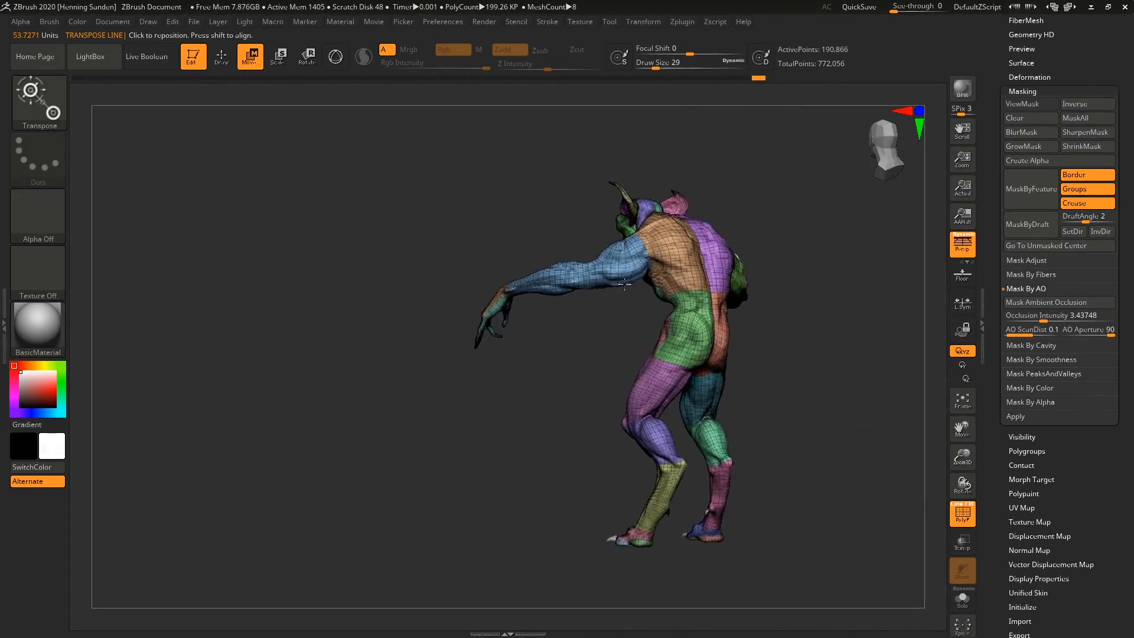
pyautogui.keyDown('ctrl'); pyautogui.moveTo(633, 272); pyautogui.dragTo(730, 267, button='right'); pyautogui.keyUp('ctrl')
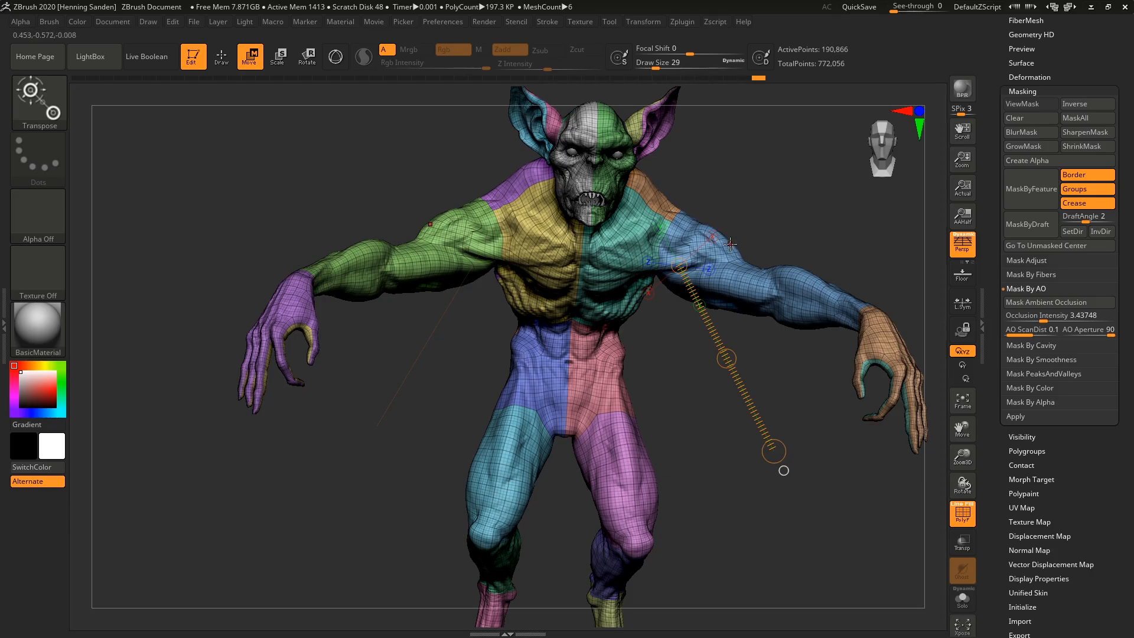
# - Return to Draw mode with the Standard brush and turn off the PolyFrame display
pyautogui.press('q')
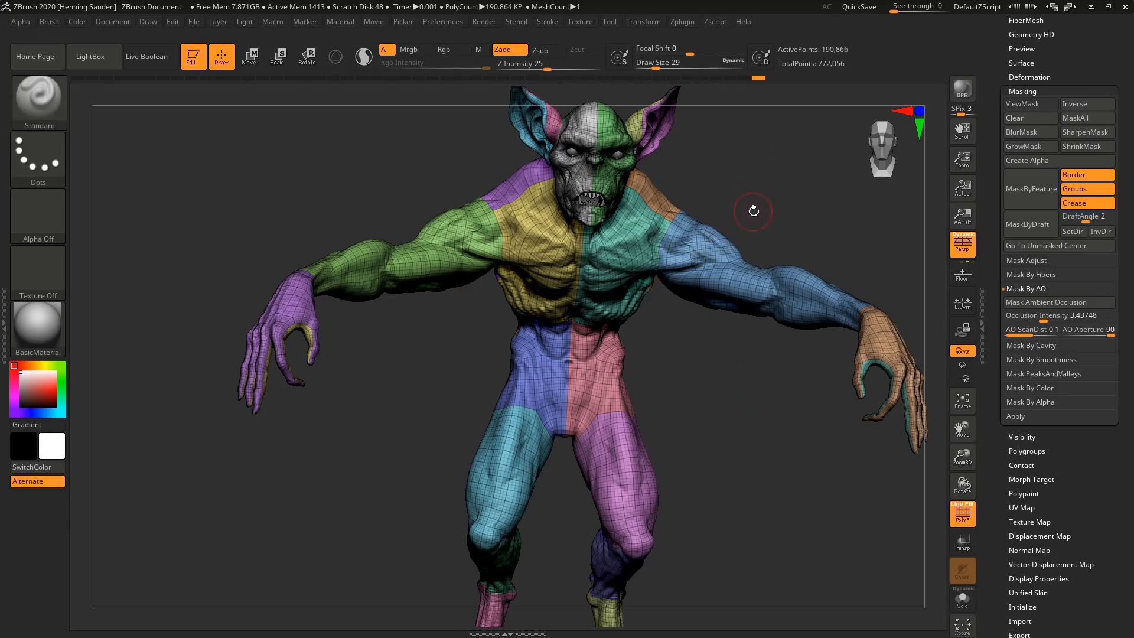
pyautogui.moveTo(755, 210)
pyautogui.keyDown('alt'); pyautogui.mouseDown(button='right')
pyautogui.moveTo(645, 297)
pyautogui.moveTo(647, 238)
pyautogui.mouseUp(button='right'); pyautogui.keyUp('alt')
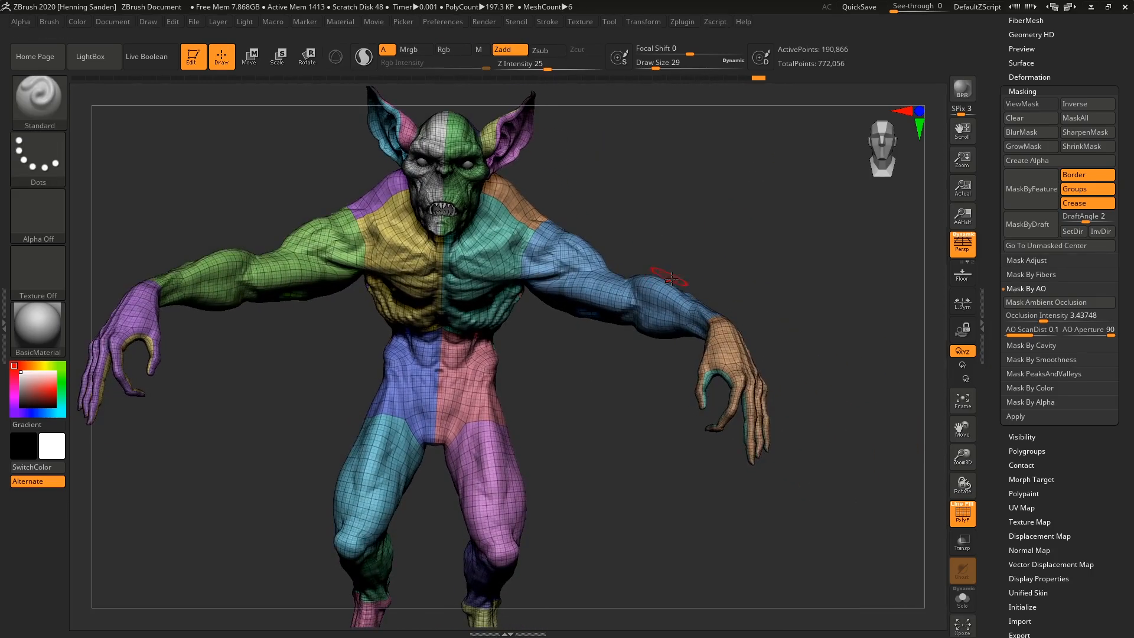
pyautogui.moveTo(673, 281); pyautogui.dragTo(751, 350, button='right')
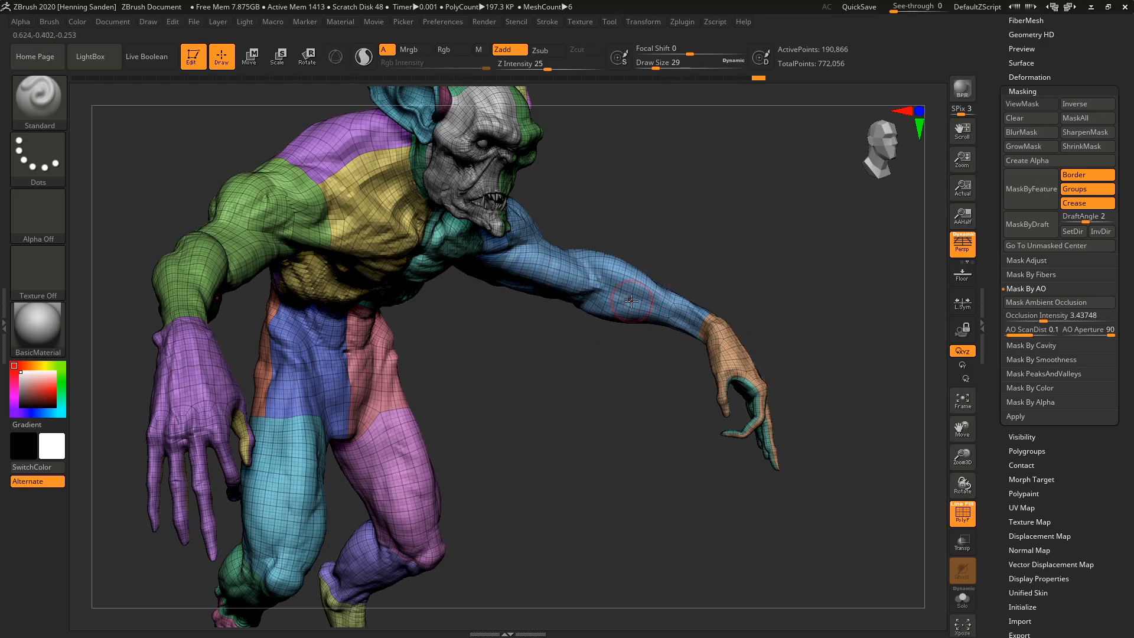
pyautogui.keyDown('alt'); pyautogui.moveTo(775, 349); pyautogui.dragTo(727, 307); pyautogui.keyUp('alt')
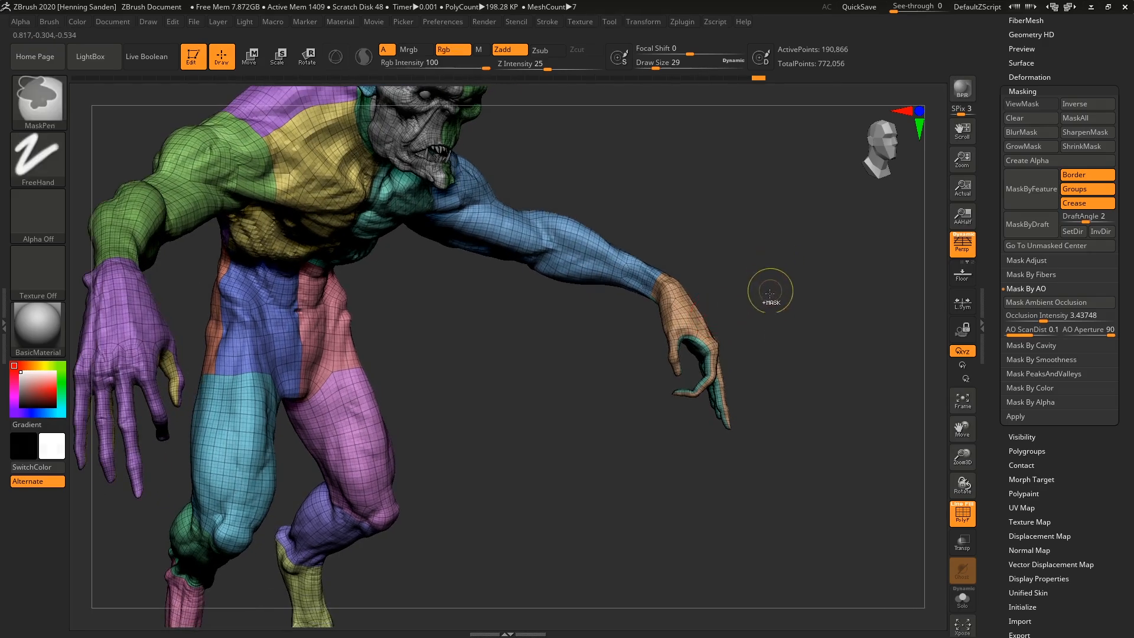
pyautogui.moveTo(777, 464)
pyautogui.mouseDown()
pyautogui.moveTo(742, 331)
pyautogui.moveTo(783, 459)
pyautogui.mouseUp()
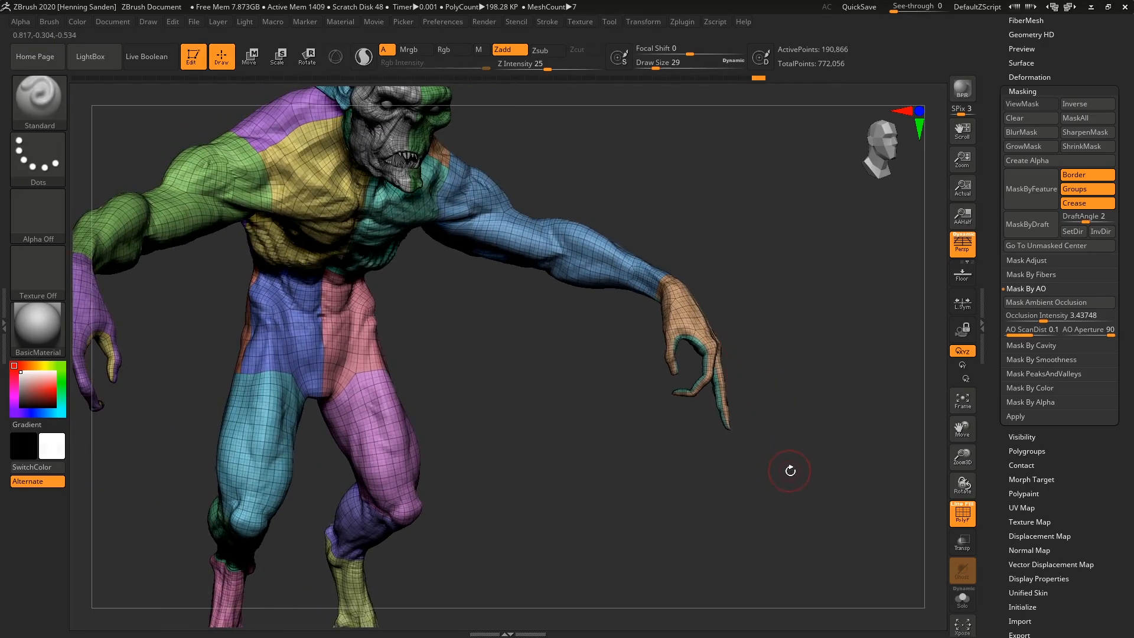
pyautogui.keyDown('ctrl'); pyautogui.moveTo(679, 303); pyautogui.dragTo(695, 336); pyautogui.keyUp('ctrl')
pyautogui.hotkey('shift', 'f')
# - Mask the forearm and hand with a rectangular selection while the mask display is hidden, and show the mask again
pyautogui.hotkey('ctrl', 'h')
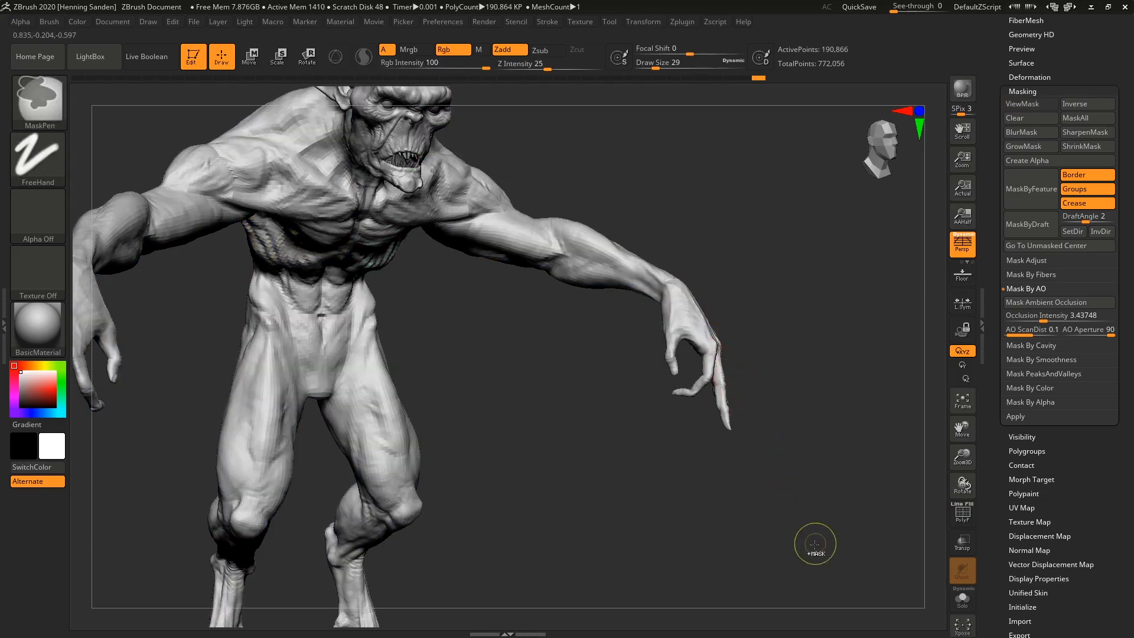
pyautogui.keyDown('ctrl'); pyautogui.moveTo(813, 541); pyautogui.dragTo(541, 159); pyautogui.keyUp('ctrl')
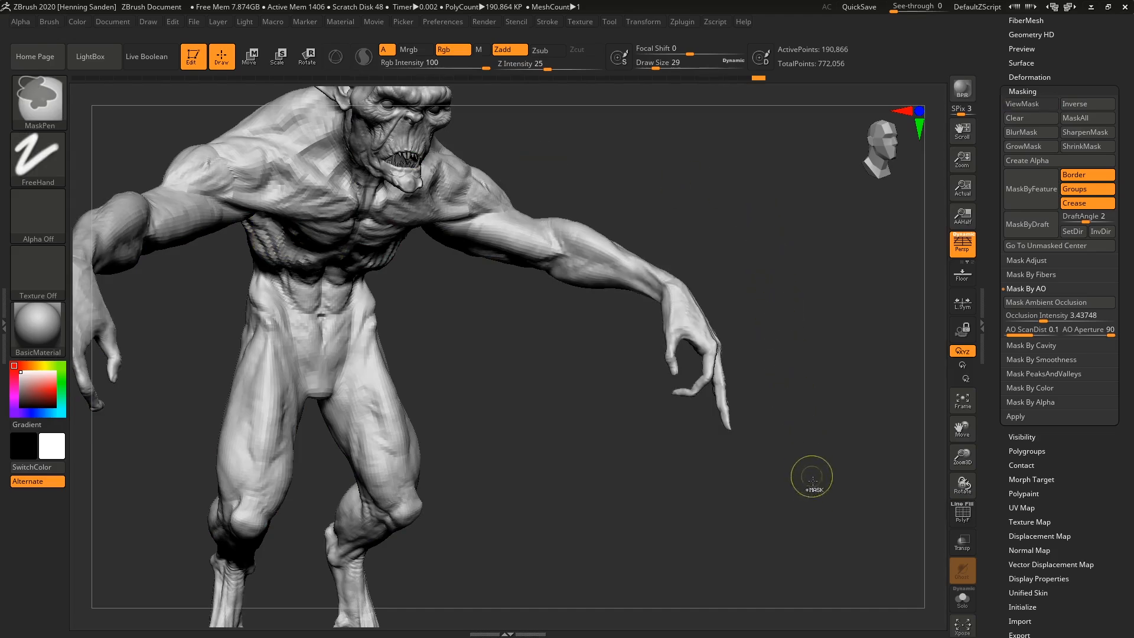
pyautogui.moveTo(724, 418)
pyautogui.keyDown('ctrl'); pyautogui.mouseDown()
pyautogui.moveTo(579, 245)
pyautogui.moveTo(535, 185)
pyautogui.moveTo(540, 165)
pyautogui.mouseUp(); pyautogui.keyUp('ctrl')
pyautogui.hotkey('ctrl', 'h')
pyautogui.moveTo(673, 256); pyautogui.dragTo(771, 318)
# - Blur the mask edge at the elbow and invert the mask so the forearm is free
pyautogui.press('ctrl')
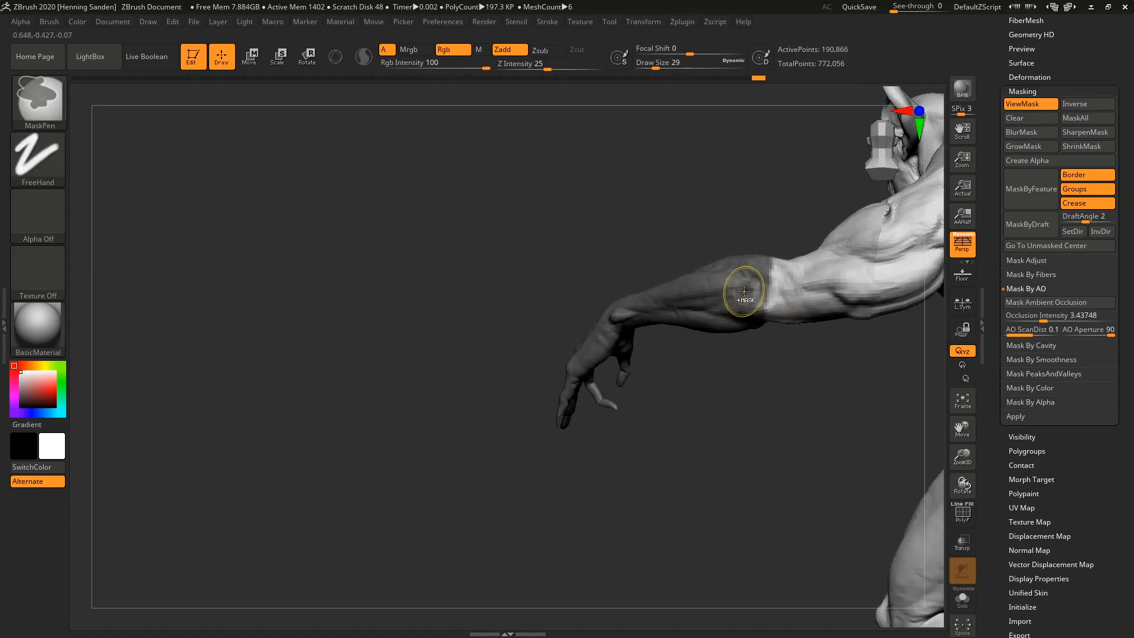
pyautogui.keyDown('ctrl'); pyautogui.click(746, 288); pyautogui.keyUp('ctrl')
pyautogui.keyDown('ctrl'); pyautogui.click(749, 290); pyautogui.keyUp('ctrl')
pyautogui.moveTo(808, 355); pyautogui.dragTo(743, 328)
pyautogui.keyDown('ctrl'); pyautogui.click(710, 348); pyautogui.keyUp('ctrl')
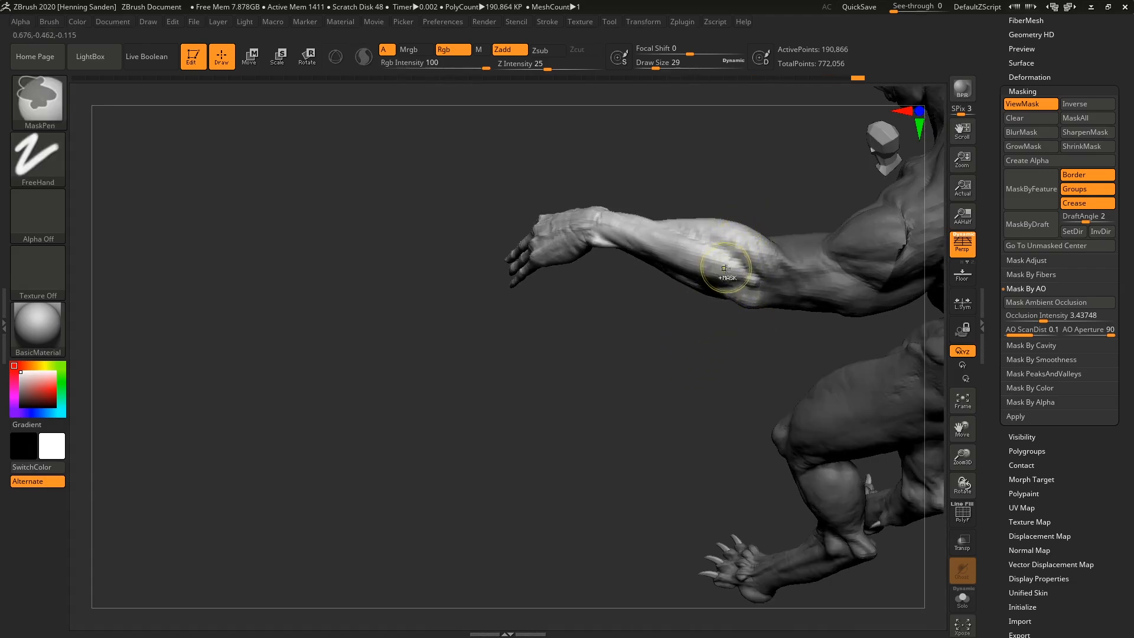
# - Place a Rotate transpose line about 33 units long from the elbow to the wrist
pyautogui.press('r')
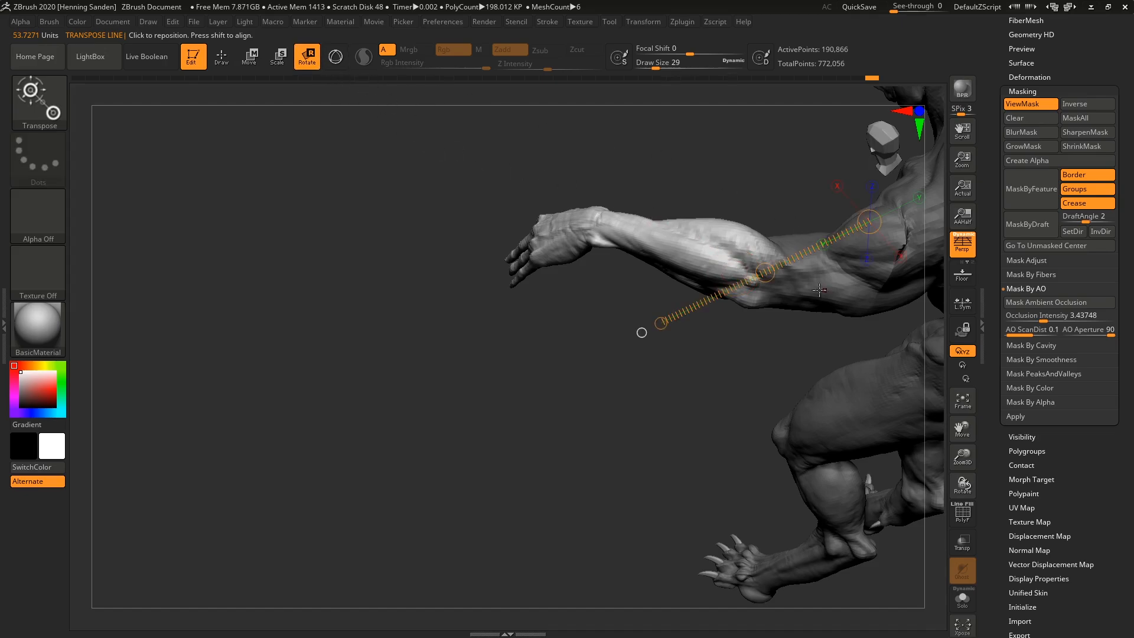
pyautogui.moveTo(741, 263)
pyautogui.mouseDown()
pyautogui.moveTo(587, 215)
pyautogui.moveTo(578, 244)
pyautogui.mouseUp()
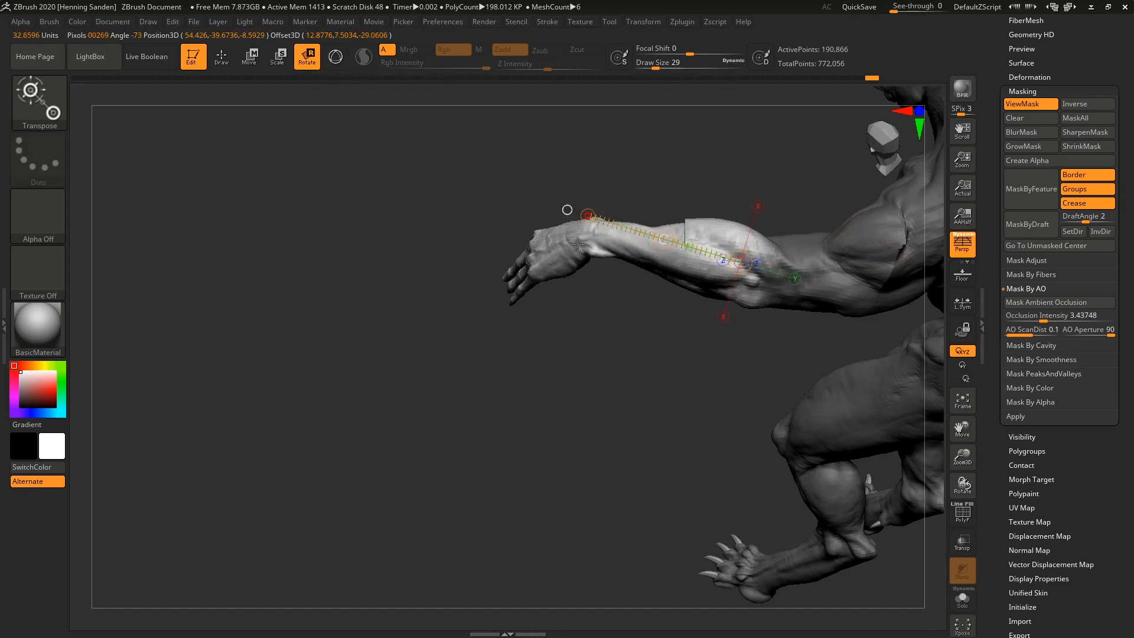
pyautogui.moveTo(579, 244); pyautogui.dragTo(723, 423, button='right')
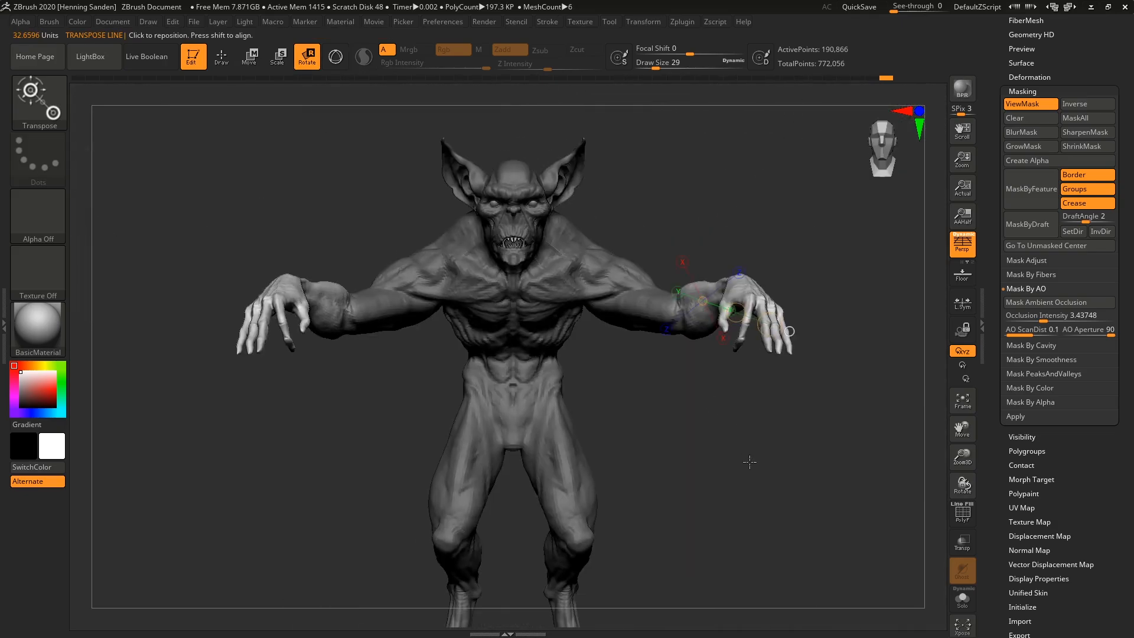
pyautogui.keyDown('alt'); pyautogui.moveTo(525, 306); pyautogui.dragTo(575, 291, button='right'); pyautogui.keyUp('alt')
pyautogui.moveTo(660, 323); pyautogui.dragTo(791, 325, button='right')
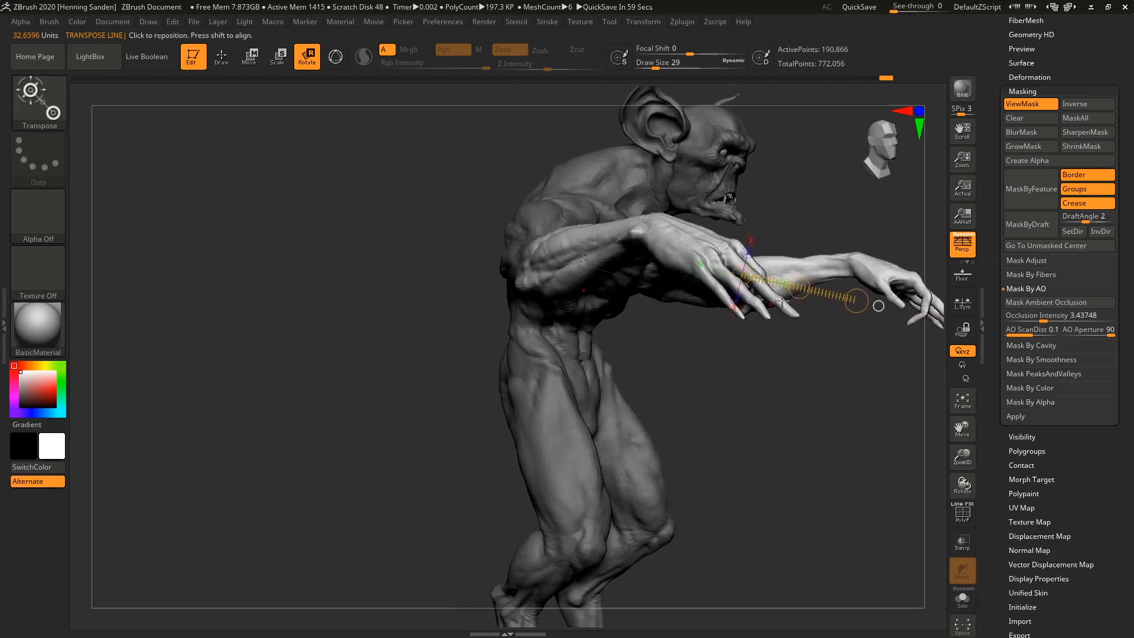
# - Rotate both forearms upward at the elbows, clear the mask and return to Draw mode
pyautogui.moveTo(853, 299); pyautogui.dragTo(846, 254)
pyautogui.moveTo(880, 331); pyautogui.dragTo(703, 348, button='right')
pyautogui.hotkey('ctrl', 'h')
pyautogui.moveTo(614, 330); pyautogui.dragTo(558, 312, button='right')
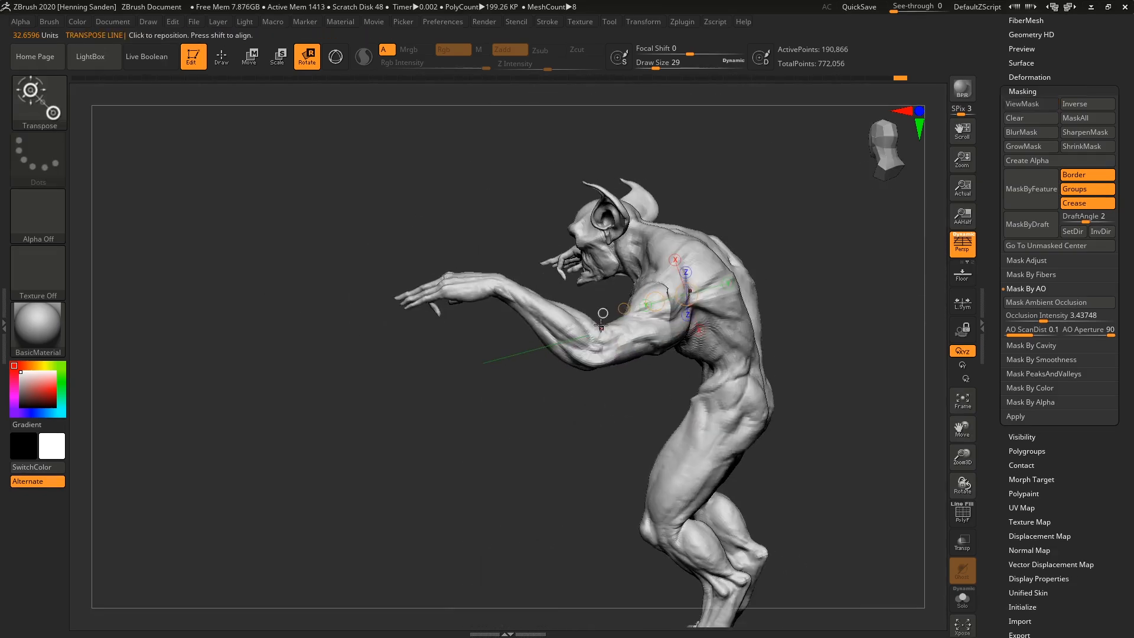
pyautogui.press('q')
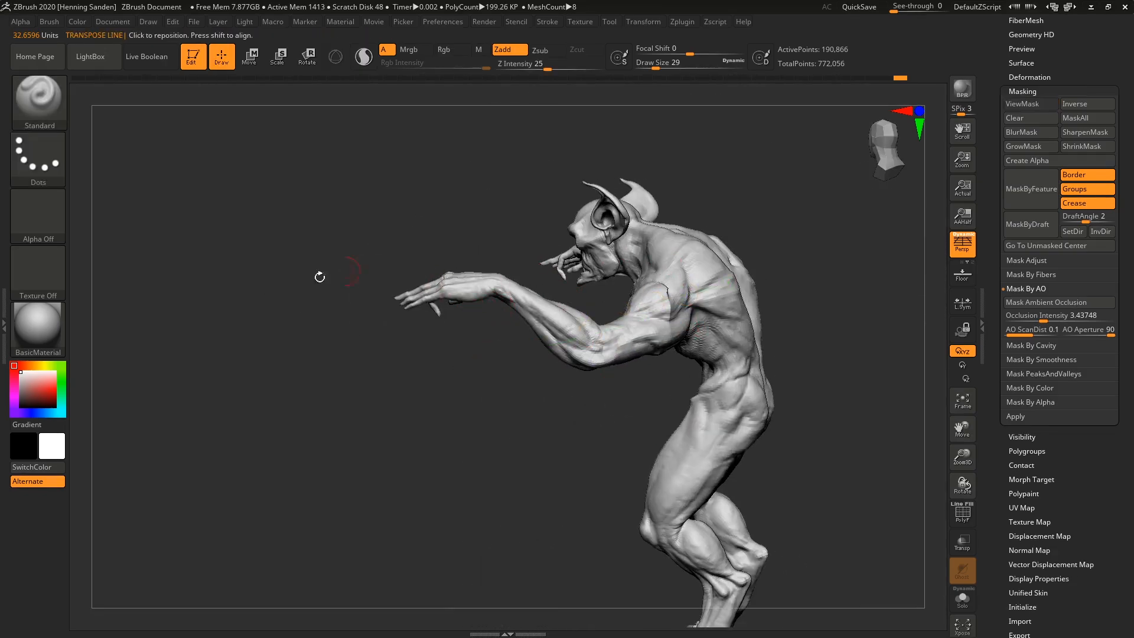
# - Try rectangular masks over the hand and fingers with the MaskPen brush, and clear the mask
pyautogui.press('ctrl')
pyautogui.keyDown('ctrl'); pyautogui.moveTo(361, 226); pyautogui.dragTo(509, 352); pyautogui.keyUp('ctrl')
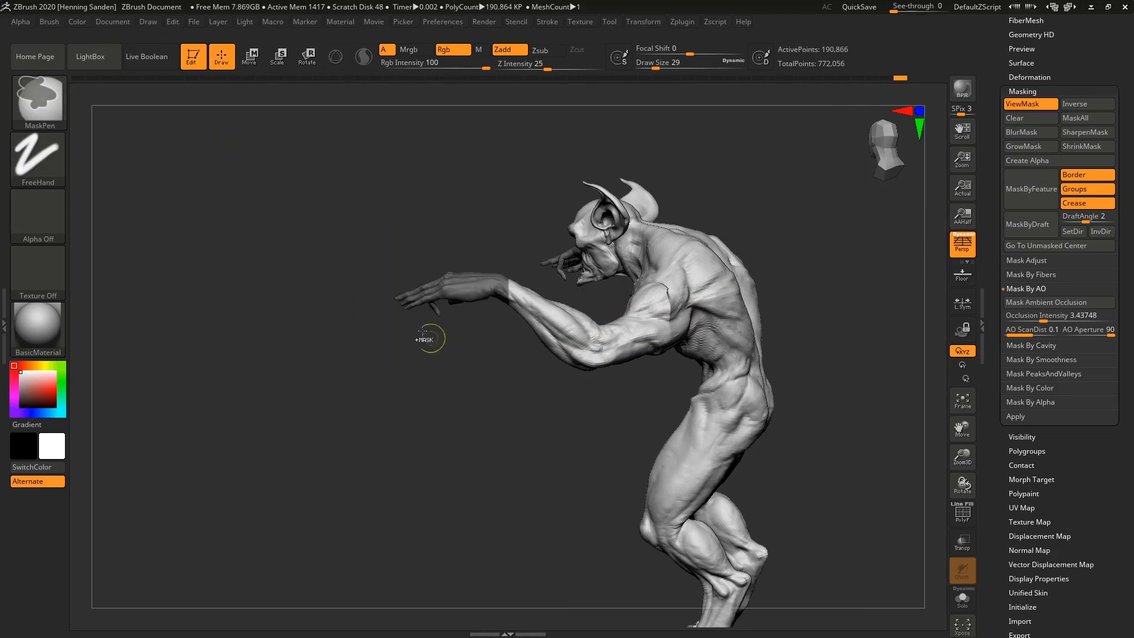
pyautogui.keyDown('ctrl'); pyautogui.moveTo(319, 183); pyautogui.dragTo(457, 335); pyautogui.keyUp('ctrl')
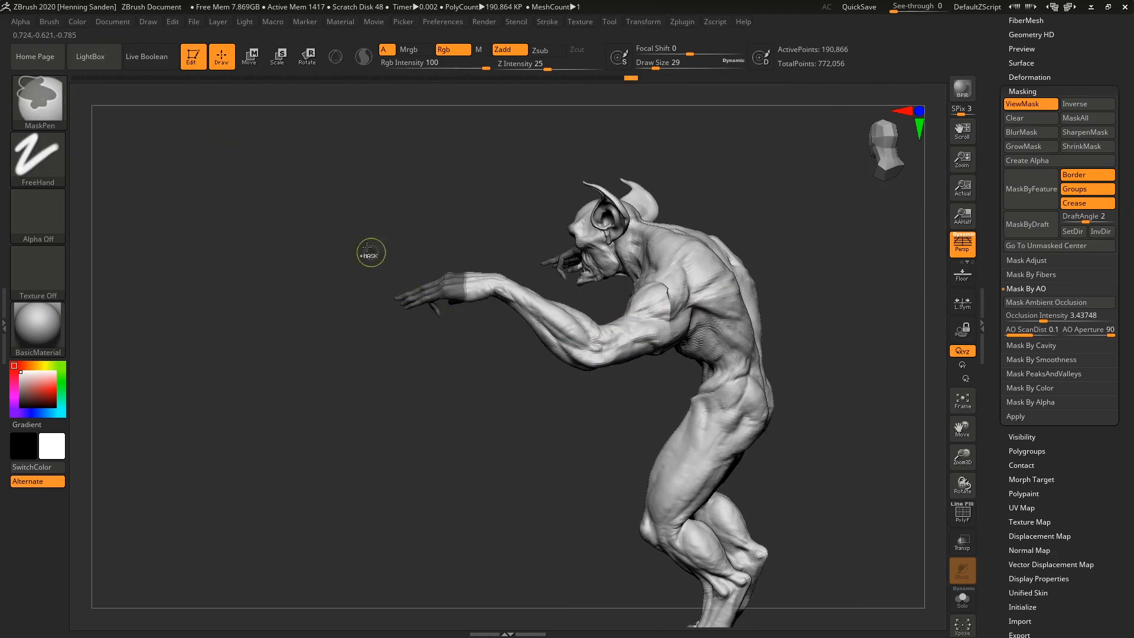
pyautogui.keyDown('ctrl'); pyautogui.moveTo(372, 254); pyautogui.dragTo(362, 300); pyautogui.keyUp('ctrl')
pyautogui.press('ctrl')
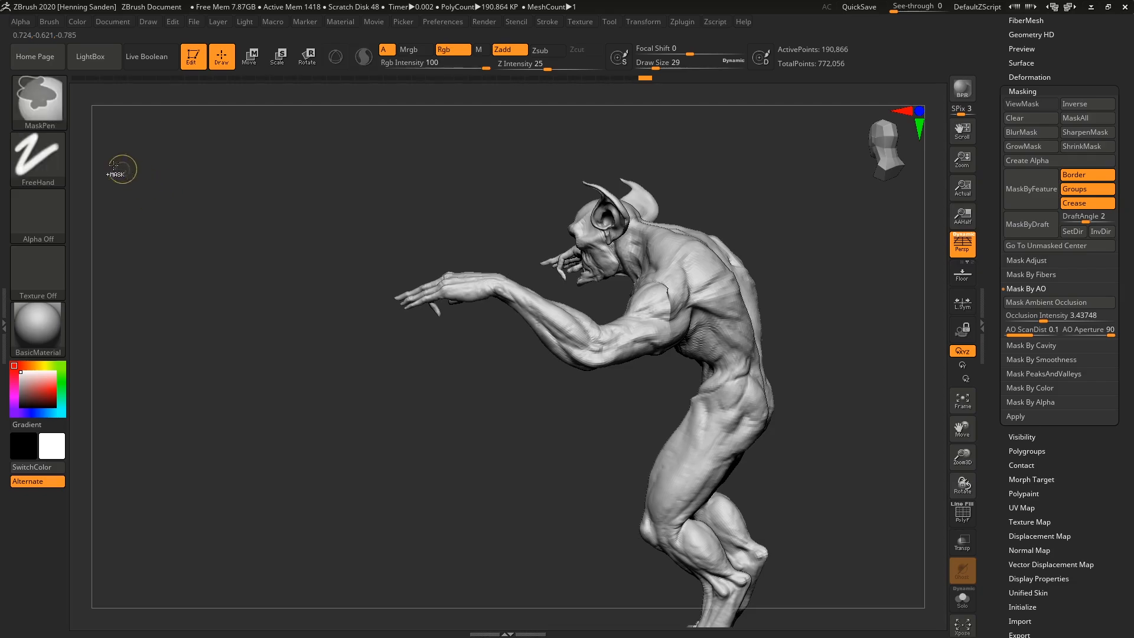
# - Choose the MaskLasso brush for masking and lasso a mask around the hand and wrist
pyautogui.moveTo(40, 101)
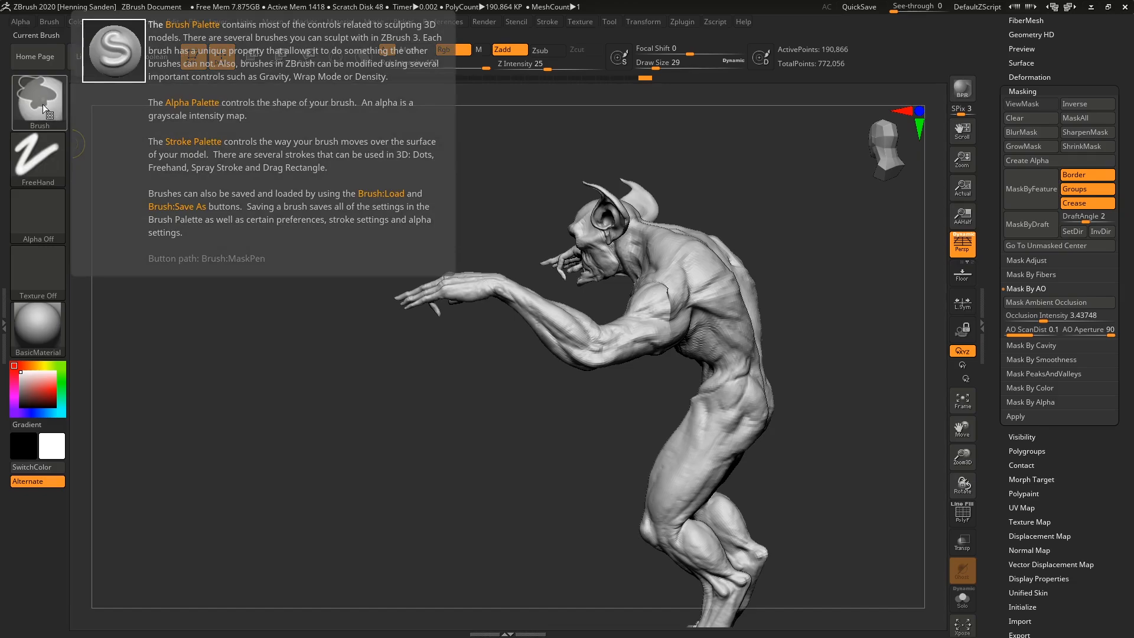
pyautogui.click(43, 104)
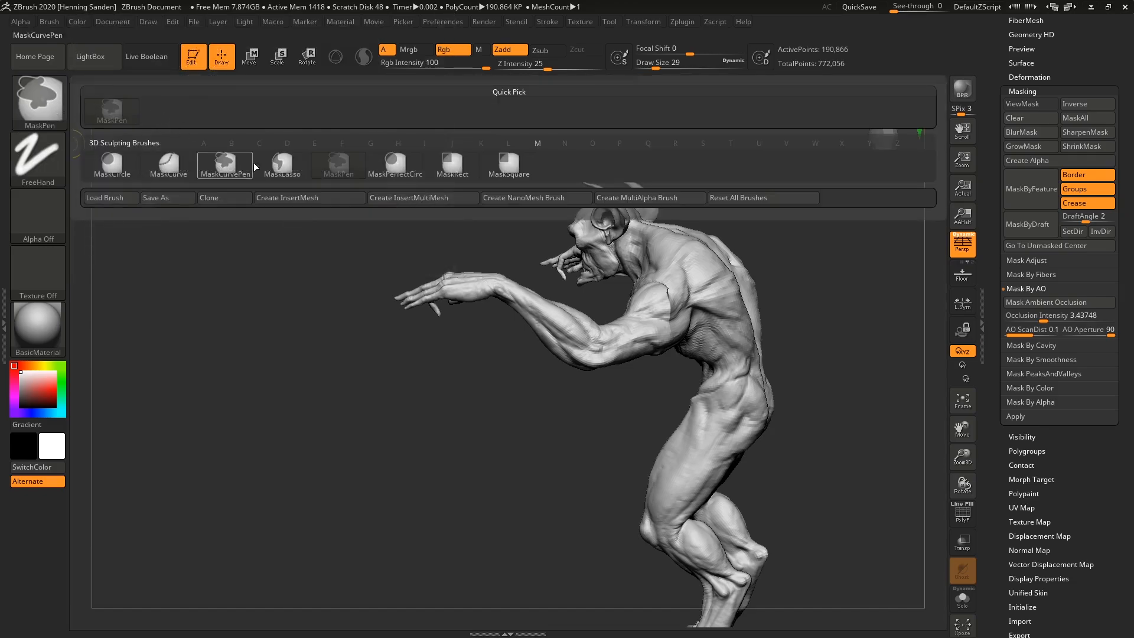
pyautogui.moveTo(351, 174)
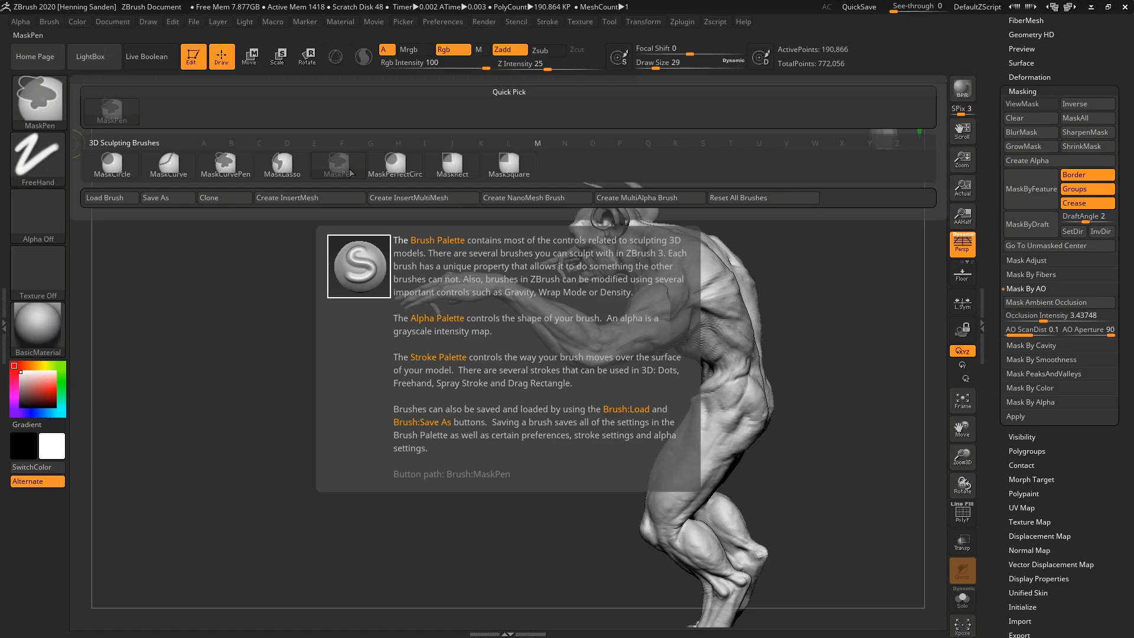
pyautogui.click(282, 164)
pyautogui.moveTo(351, 341)
pyautogui.mouseDown()
pyautogui.moveTo(433, 208)
pyautogui.moveTo(370, 428)
pyautogui.moveTo(388, 346)
pyautogui.mouseUp()
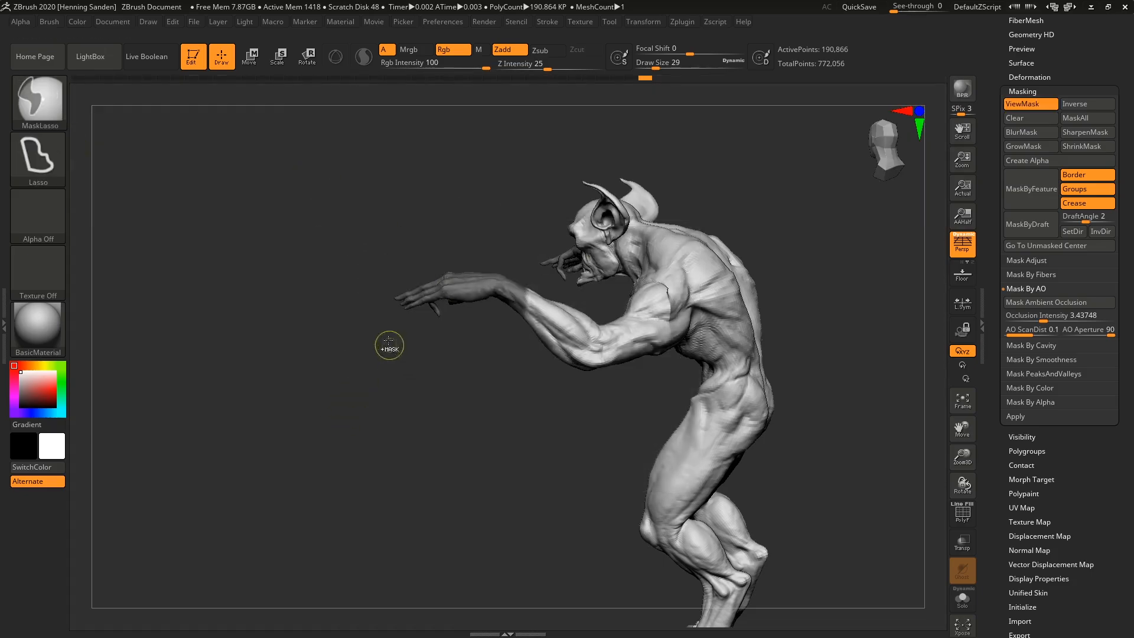
# - Lasso a mask around the creature's pointed ears with the MaskLasso brush
pyautogui.moveTo(349, 314)
pyautogui.keyDown('ctrl'); pyautogui.mouseDown()
pyautogui.moveTo(514, 248)
pyautogui.moveTo(518, 279)
pyautogui.moveTo(473, 345)
pyautogui.mouseUp(); pyautogui.keyUp('ctrl')
pyautogui.moveTo(614, 228)
pyautogui.keyDown('ctrl'); pyautogui.mouseDown(button='right')
pyautogui.moveTo(678, 271)
pyautogui.moveTo(603, 251)
pyautogui.moveTo(701, 195)
pyautogui.moveTo(722, 157)
pyautogui.moveTo(709, 261)
pyautogui.mouseUp(button='right'); pyautogui.keyUp('ctrl')
pyautogui.moveTo(524, 104)
pyautogui.keyDown('ctrl'); pyautogui.mouseDown()
pyautogui.moveTo(482, 290)
pyautogui.moveTo(532, 342)
pyautogui.moveTo(579, 355)
pyautogui.moveTo(638, 307)
pyautogui.moveTo(647, 207)
pyautogui.mouseUp(); pyautogui.keyUp('ctrl')
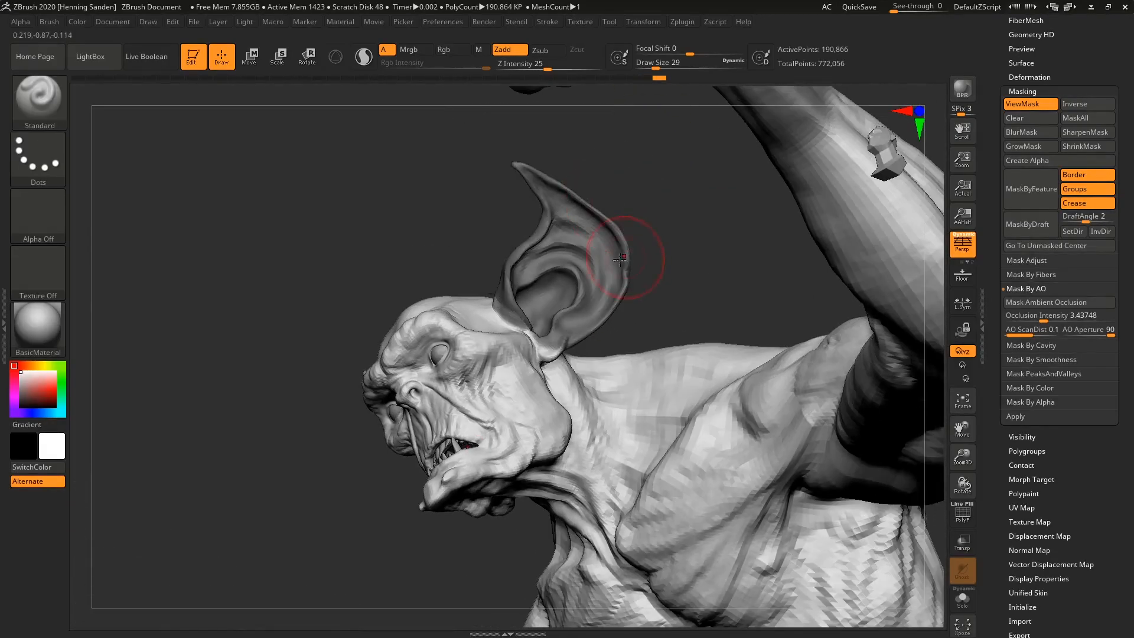
# - Remove the stray mask from the back of the head by lassoing it in unmask mode
pyautogui.moveTo(620, 259); pyautogui.dragTo(764, 260, button='right')
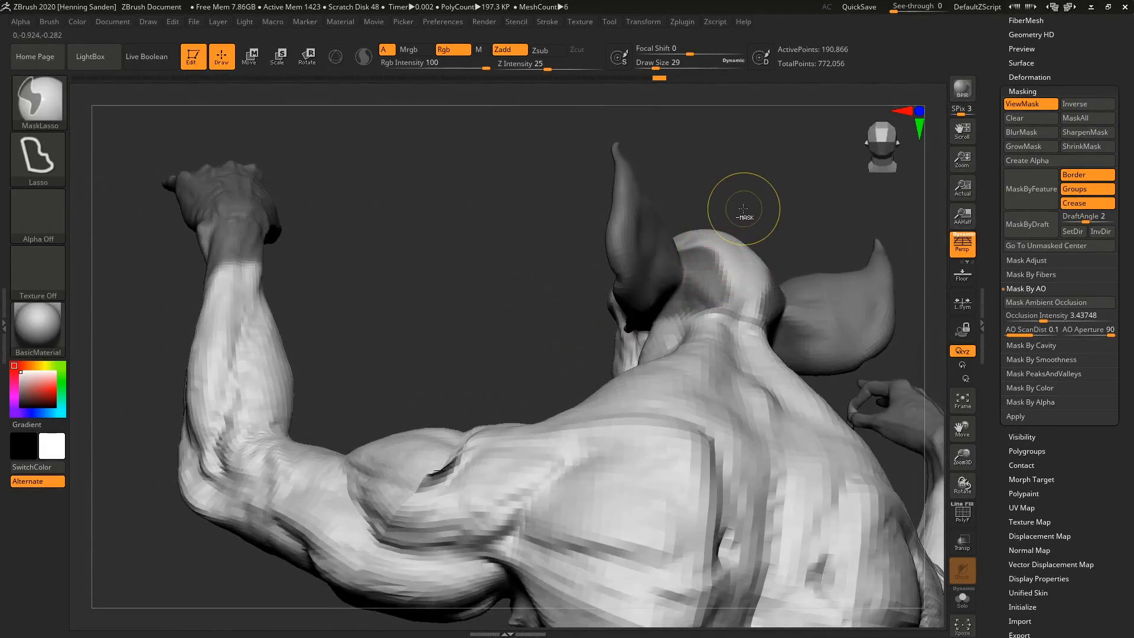
pyautogui.press('ctrl')
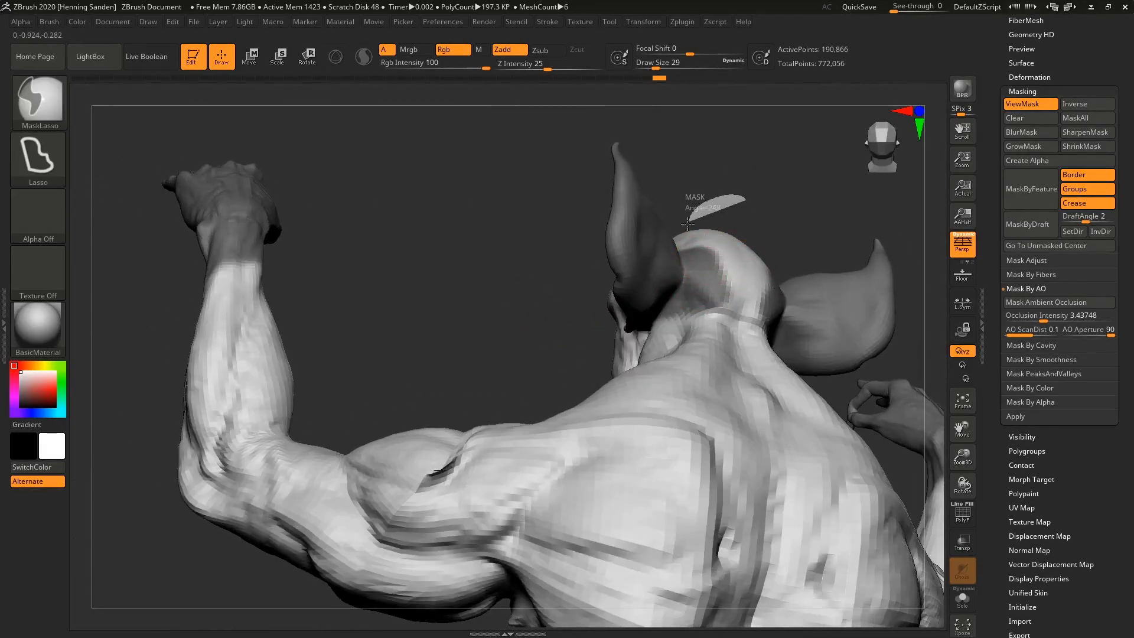
pyautogui.moveTo(689, 278)
pyautogui.keyDown('ctrl'); pyautogui.keyDown('alt'); pyautogui.mouseDown()
pyautogui.moveTo(677, 342)
pyautogui.moveTo(768, 218)
pyautogui.mouseUp(); pyautogui.keyUp('alt'); pyautogui.keyUp('ctrl')
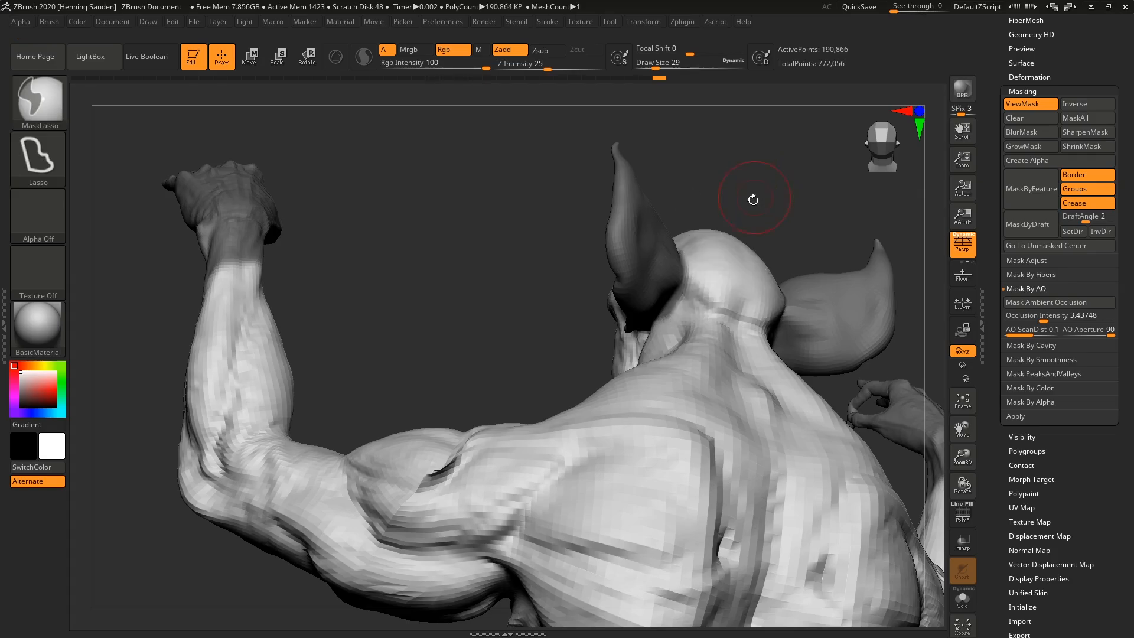
# - Reduce the brush draw size to 5 for detailed work around the base of the ear
pyautogui.moveTo(732, 261)
pyautogui.mouseDown(button='right')
pyautogui.moveTo(713, 294)
pyautogui.moveTo(766, 286)
pyautogui.moveTo(772, 262)
pyautogui.moveTo(761, 324)
pyautogui.moveTo(790, 281)
pyautogui.moveTo(722, 327)
pyautogui.mouseUp(button='right')
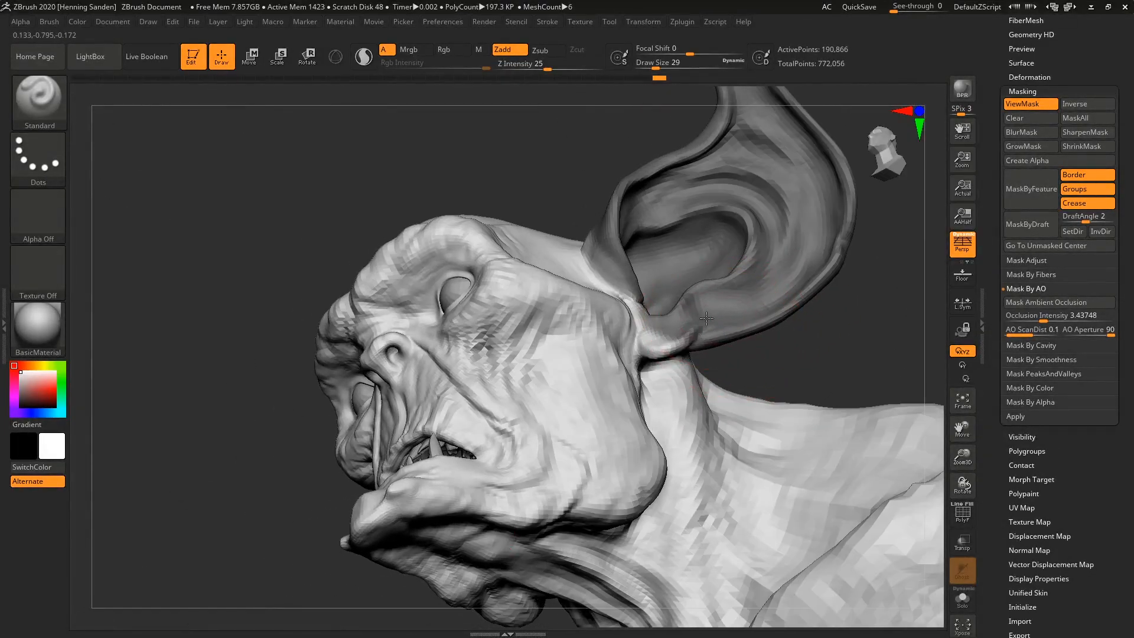
pyautogui.press('s')
pyautogui.moveTo(719, 314); pyautogui.dragTo(707, 315)
pyautogui.moveTo(705, 313)
pyautogui.mouseDown(button='right')
pyautogui.moveTo(685, 305)
pyautogui.moveTo(674, 327)
pyautogui.mouseUp(button='right')
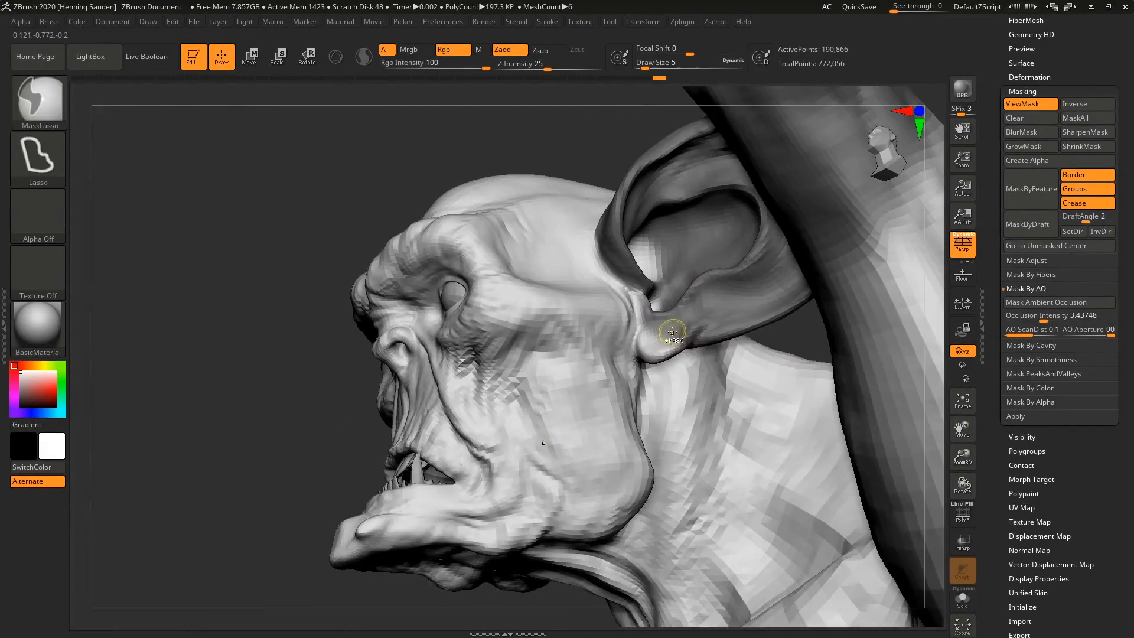
# - Choose the MaskPerfectCircle brush for masking and place circular masks over the side of the face
pyautogui.click(42, 101)
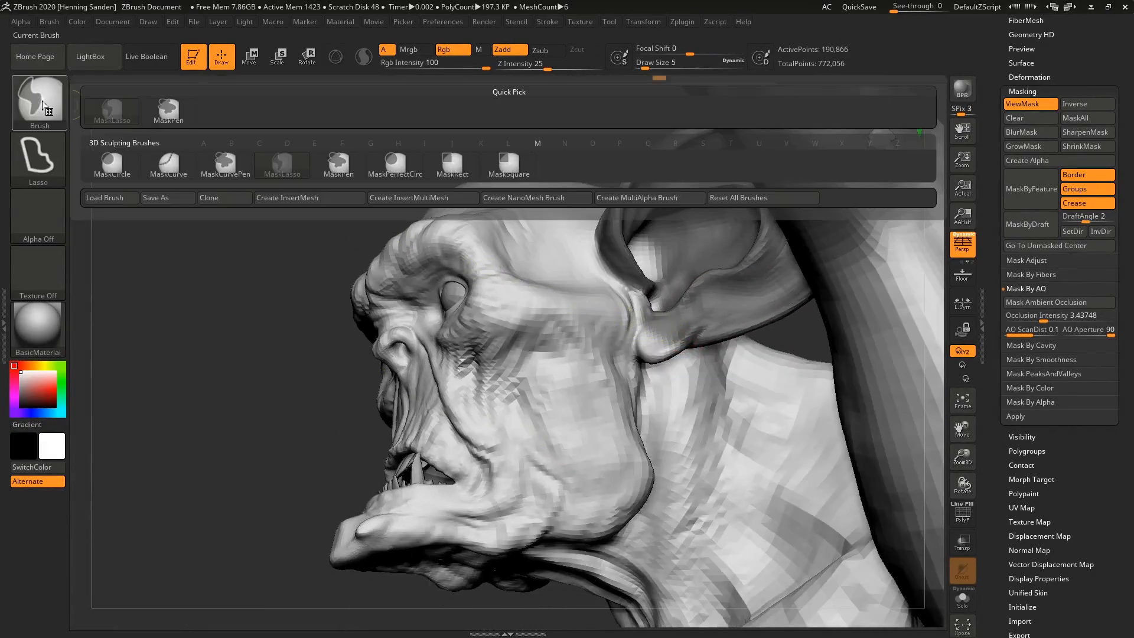
pyautogui.keyDown('ctrl'); pyautogui.click(405, 172); pyautogui.keyUp('ctrl')
pyautogui.keyDown('ctrl'); pyautogui.moveTo(555, 309); pyautogui.dragTo(508, 283, button='right'); pyautogui.keyUp('ctrl')
pyautogui.keyDown('ctrl'); pyautogui.moveTo(468, 312); pyautogui.dragTo(561, 251); pyautogui.keyUp('ctrl')
pyautogui.keyDown('ctrl'); pyautogui.moveTo(517, 374); pyautogui.dragTo(603, 308); pyautogui.keyUp('ctrl')
pyautogui.keyDown('ctrl'); pyautogui.moveTo(576, 419); pyautogui.dragTo(635, 383); pyautogui.keyUp('ctrl')
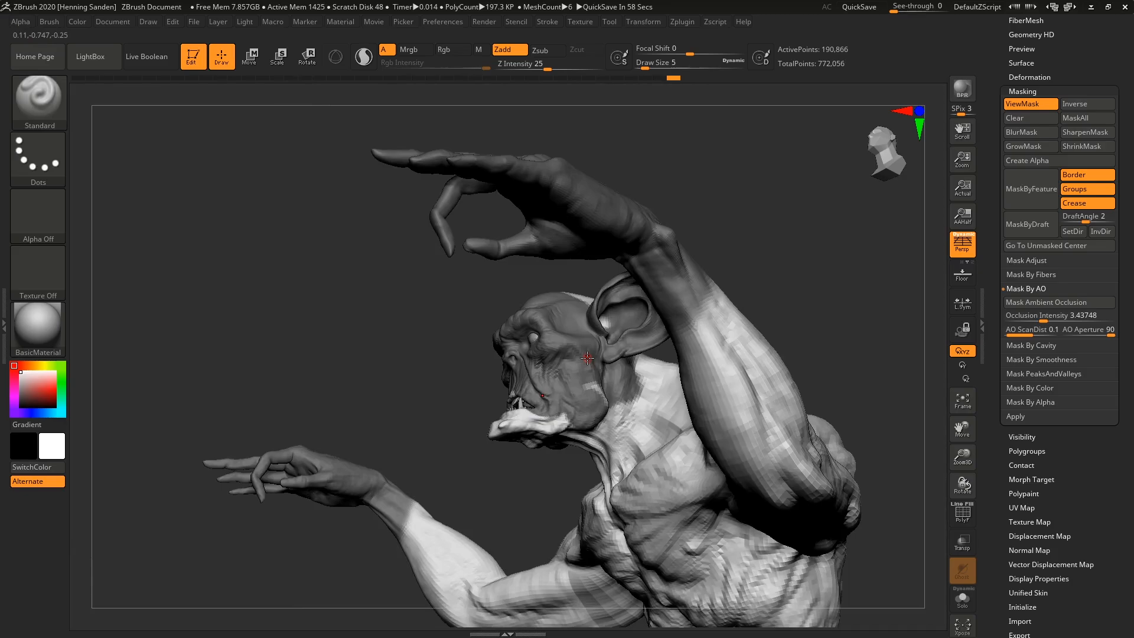
# - Add circular masks over the jaw, neck and top of the shoulder
pyautogui.moveTo(636, 370); pyautogui.dragTo(661, 415, button='right')
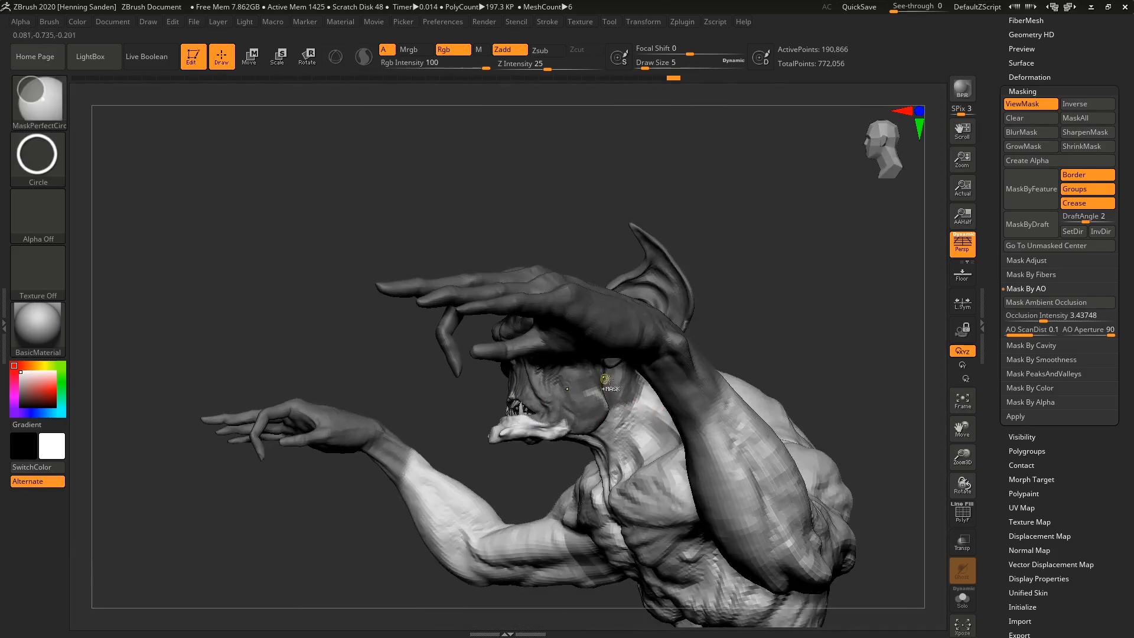
pyautogui.keyDown('ctrl'); pyautogui.moveTo(615, 383); pyautogui.dragTo(662, 384); pyautogui.keyUp('ctrl')
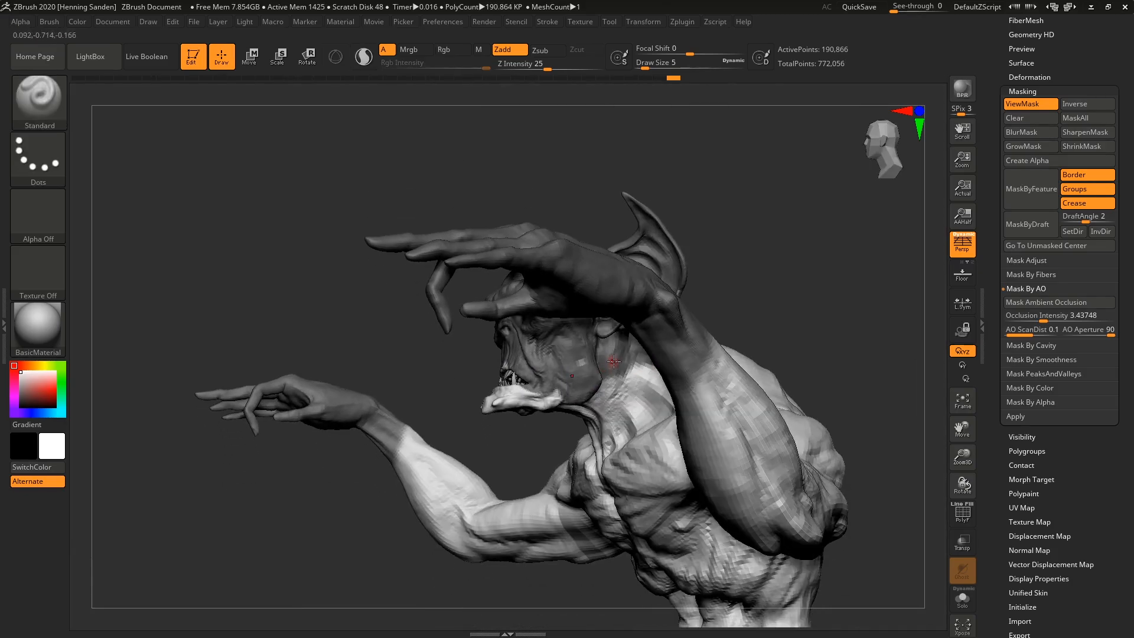
pyautogui.keyDown('ctrl'); pyautogui.moveTo(588, 365); pyautogui.dragTo(657, 368); pyautogui.keyUp('ctrl')
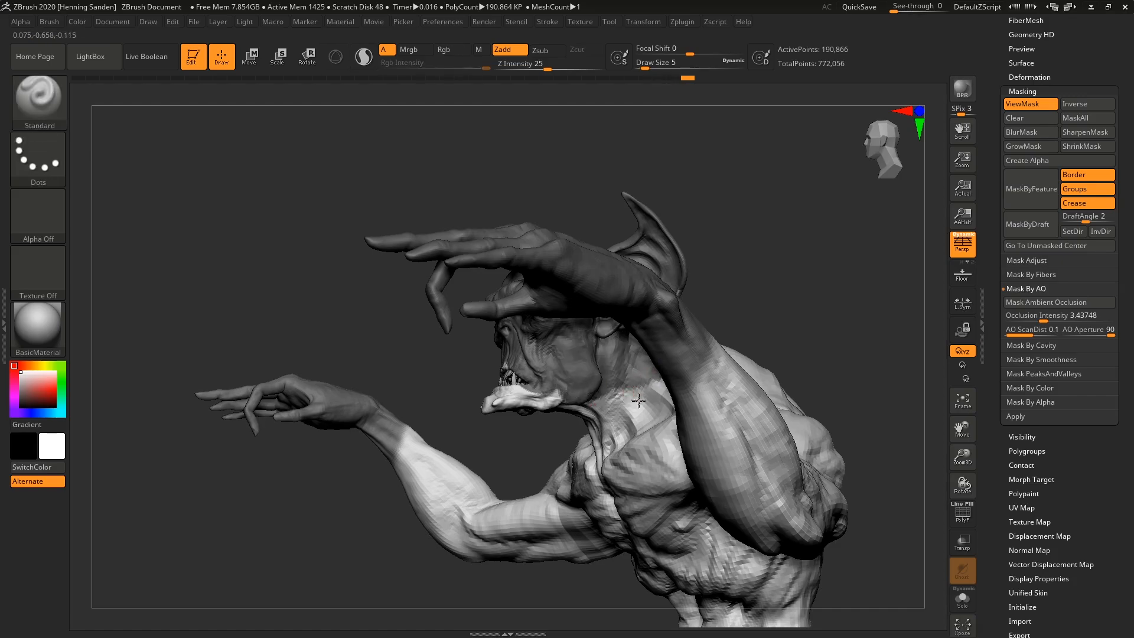
pyautogui.keyDown('ctrl'); pyautogui.moveTo(633, 403); pyautogui.dragTo(685, 379); pyautogui.keyUp('ctrl')
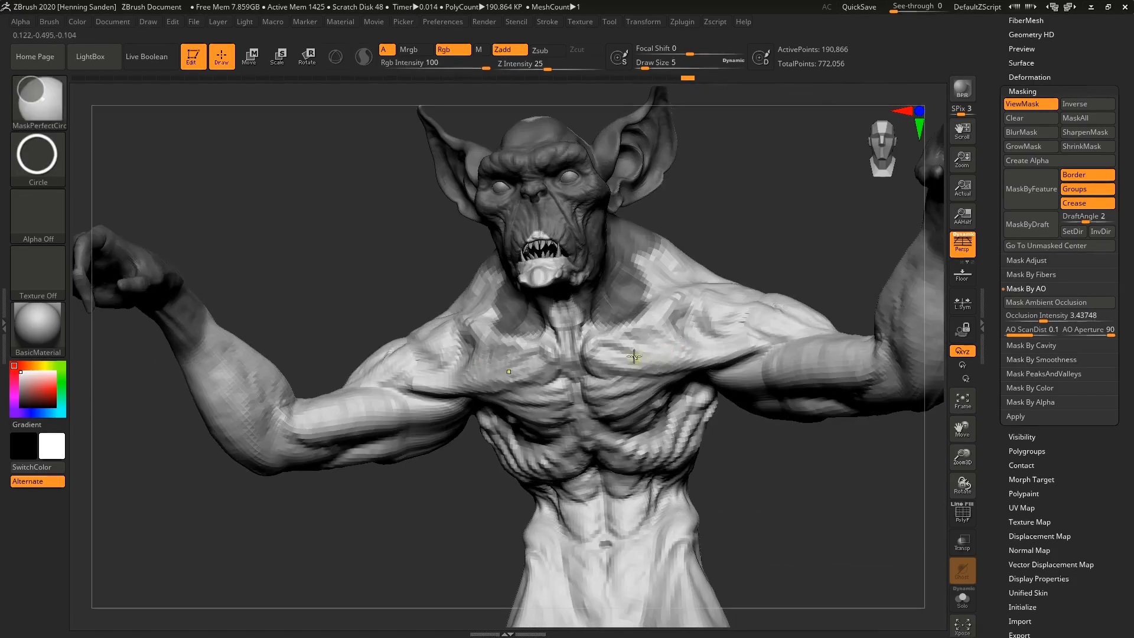
# - Place more circular masks across the chest, throat and the front of the shoulder
pyautogui.keyDown('ctrl'); pyautogui.moveTo(635, 357); pyautogui.dragTo(679, 360); pyautogui.keyUp('ctrl')
pyautogui.moveTo(512, 372)
pyautogui.keyDown('ctrl'); pyautogui.mouseDown()
pyautogui.moveTo(554, 375)
pyautogui.moveTo(617, 354)
pyautogui.mouseUp(); pyautogui.keyUp('ctrl')
pyautogui.keyDown('ctrl'); pyautogui.moveTo(566, 311); pyautogui.dragTo(619, 301); pyautogui.keyUp('ctrl')
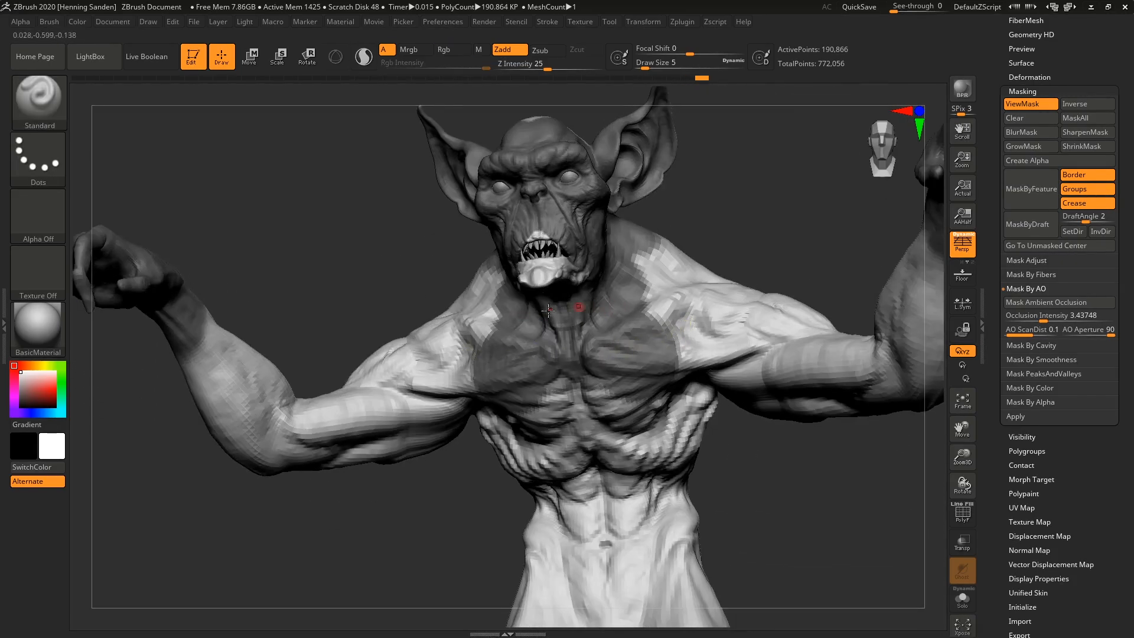
pyautogui.keyDown('ctrl'); pyautogui.moveTo(462, 376); pyautogui.dragTo(498, 372); pyautogui.keyUp('ctrl')
pyautogui.keyDown('ctrl'); pyautogui.moveTo(421, 382); pyautogui.dragTo(454, 377); pyautogui.keyUp('ctrl')
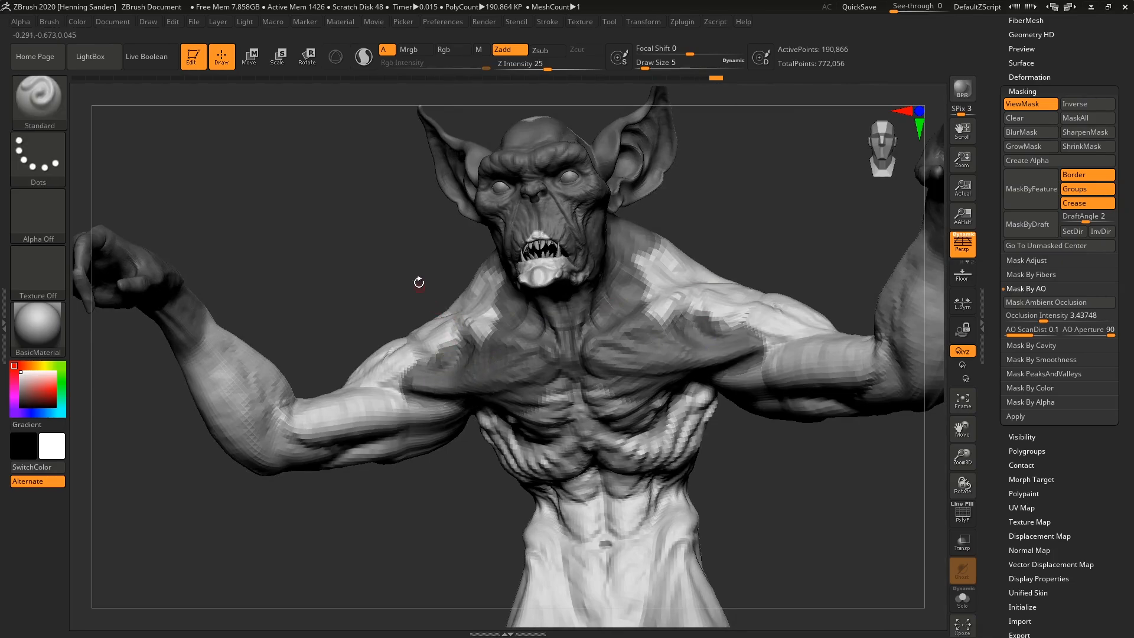
# - Switch the masking brush from MaskPerfectCircle back to MaskPen
pyautogui.press('ctrl')
pyautogui.moveTo(41, 114)
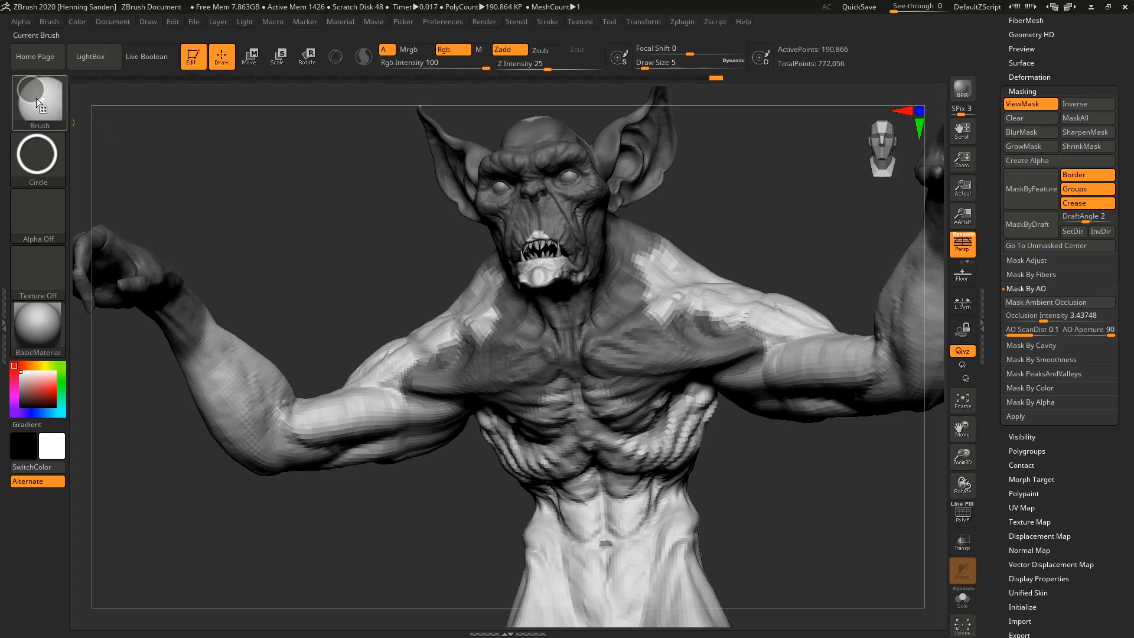
pyautogui.keyDown('ctrl'); pyautogui.click(39, 99); pyautogui.keyUp('ctrl')
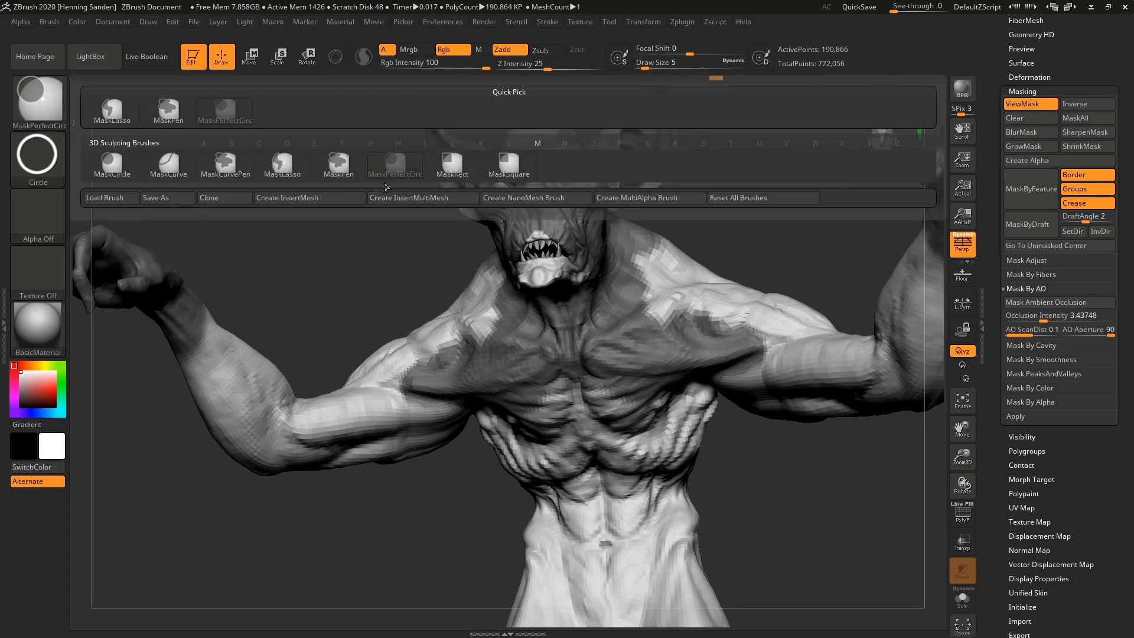
pyautogui.moveTo(352, 166)
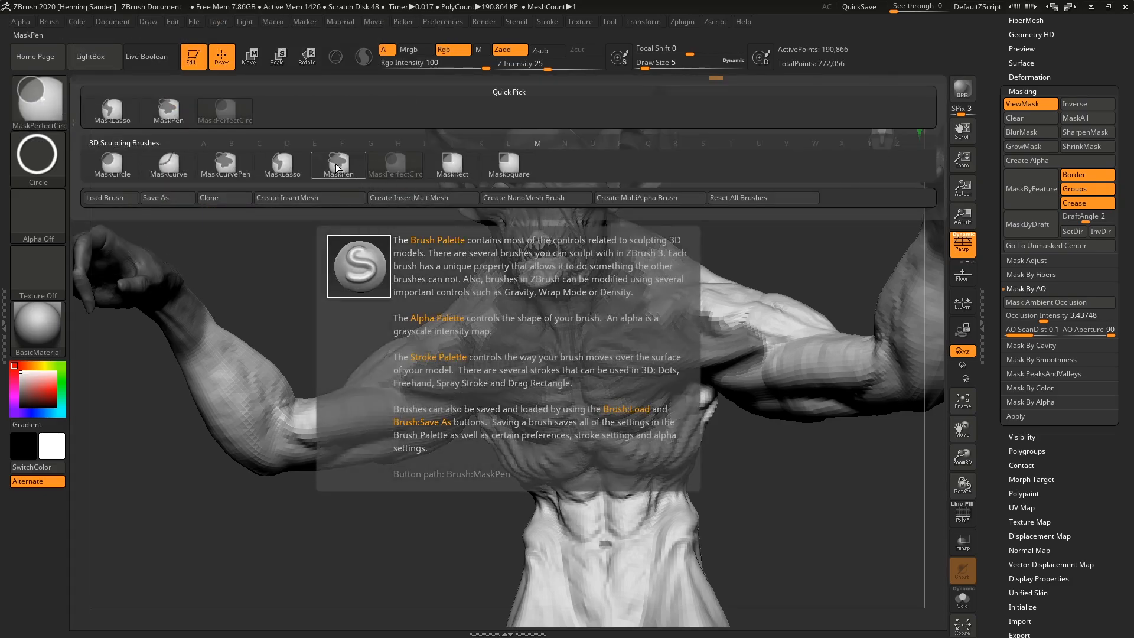
pyautogui.click(342, 165)
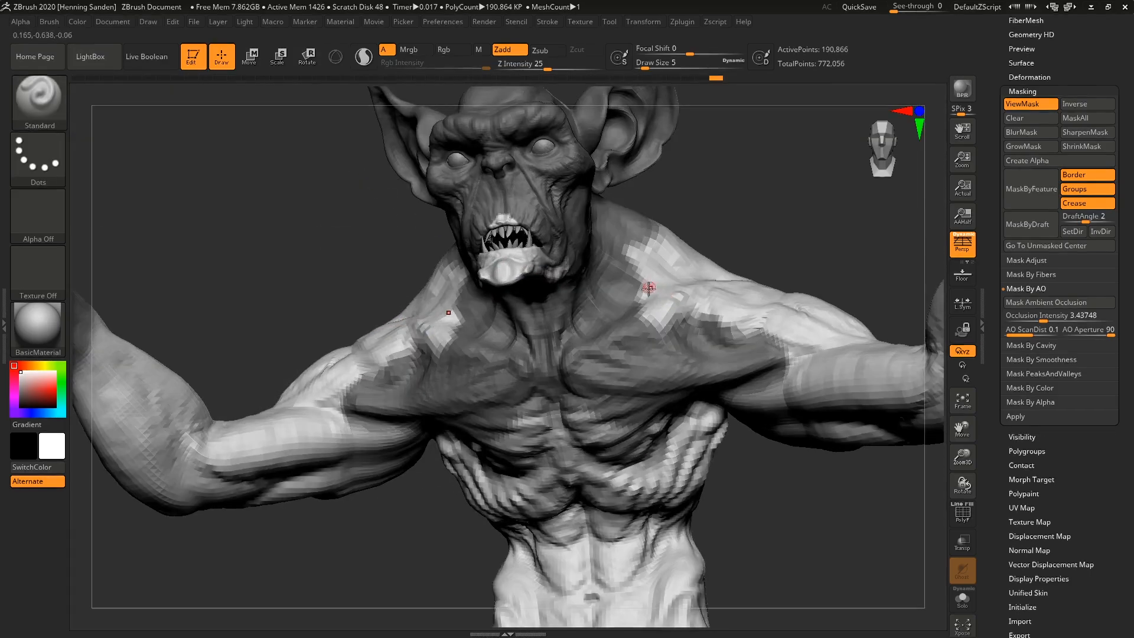
# - Undo the circular masks back to the lassoed mask on the ears
pyautogui.keyDown('ctrl'); pyautogui.moveTo(760, 200); pyautogui.dragTo(749, 213); pyautogui.keyUp('ctrl')
pyautogui.hotkey('ctrl', 'z')
pyautogui.hotkey('ctrl', 'z')
pyautogui.hotkey('ctrl', 'z')
pyautogui.hotkey('ctrl', 'z')
pyautogui.hotkey('ctrl', 'z')
pyautogui.hotkey('ctrl', 'z')
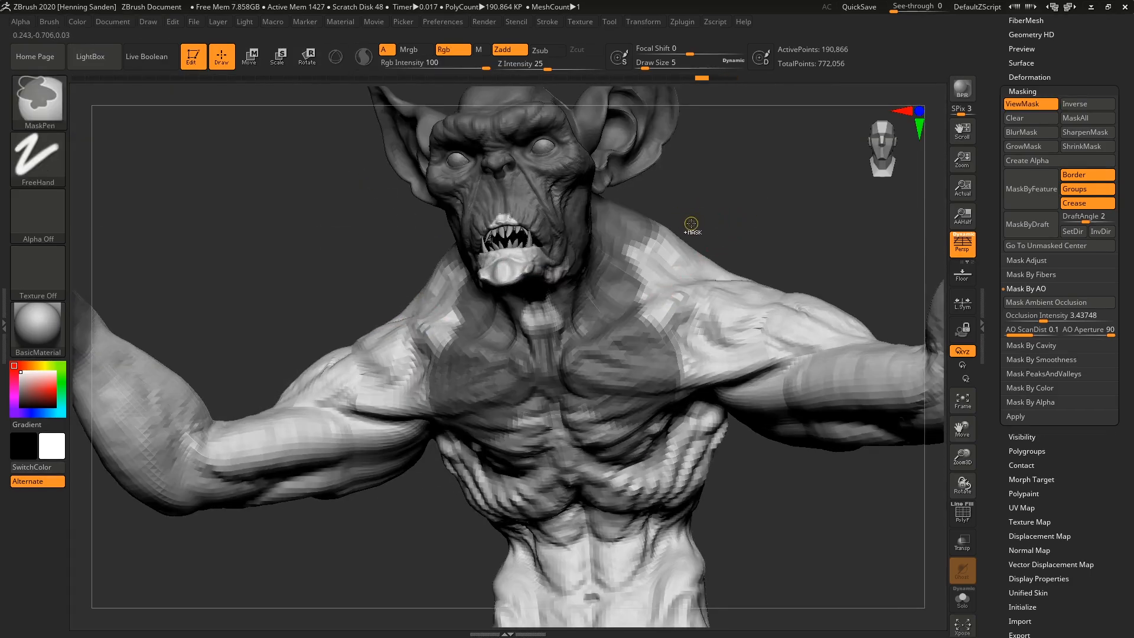
pyautogui.hotkey('ctrl', 'z')
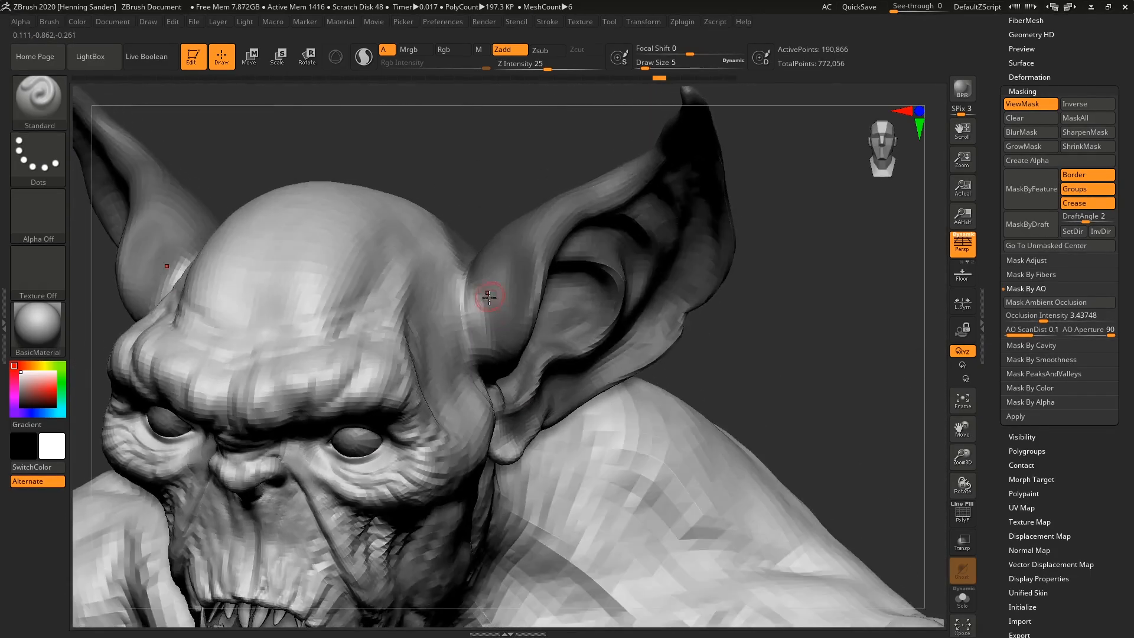
# - Set the draw size to 7 and paint the mask into the gap where the ear meets the head
pyautogui.press('s')
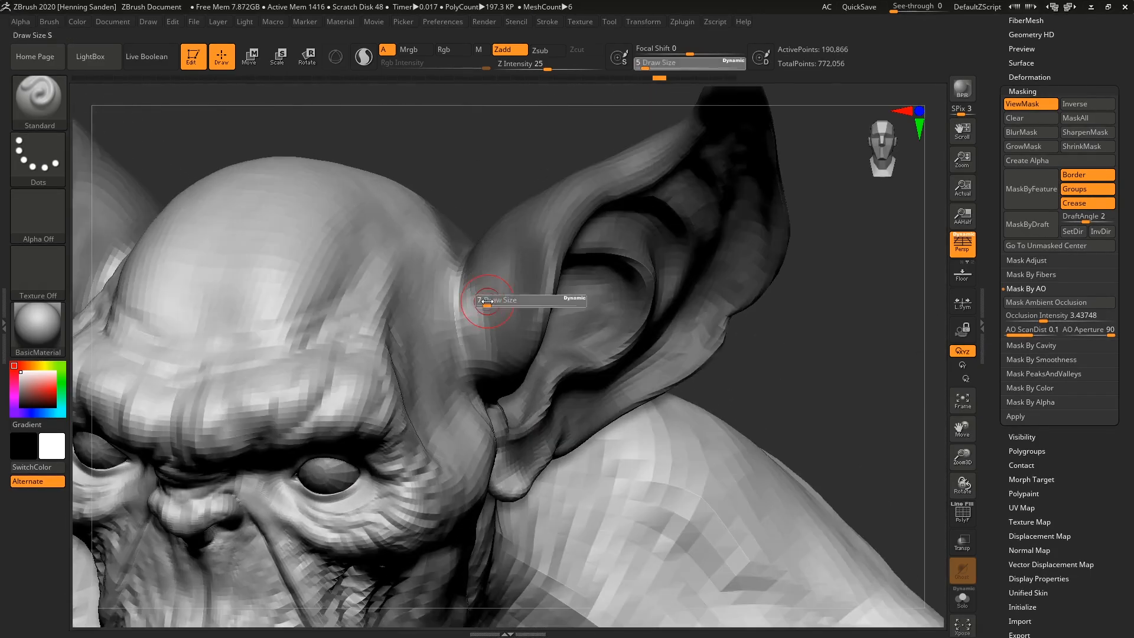
pyautogui.press('ctrl')
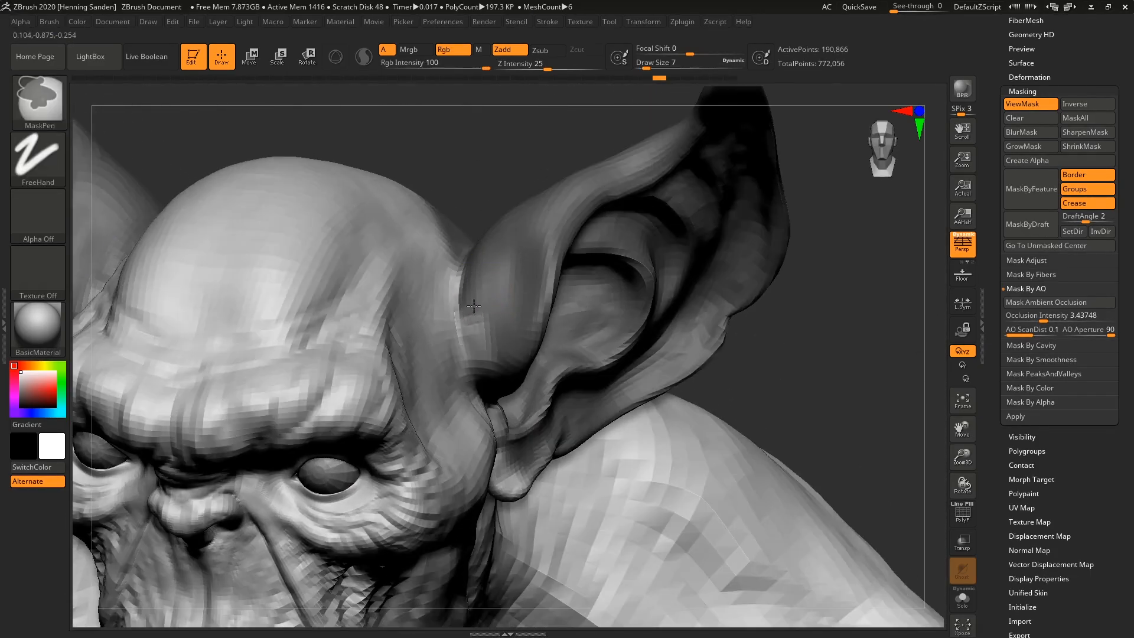
pyautogui.keyDown('ctrl'); pyautogui.moveTo(474, 305); pyautogui.dragTo(478, 343); pyautogui.keyUp('ctrl')
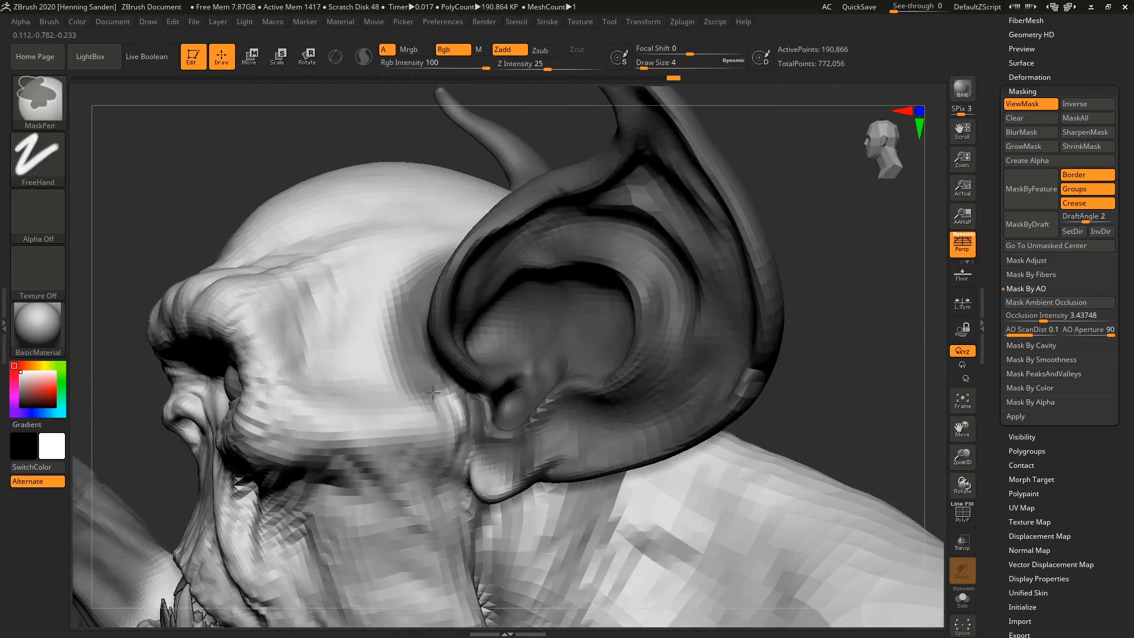
# - Erase excess mask from the temple and skull around the ear, undo the last unmask stroke and set the draw size to 17
pyautogui.keyDown('ctrl'); pyautogui.keyDown('alt'); pyautogui.moveTo(433, 393); pyautogui.dragTo(420, 393); pyautogui.keyUp('alt'); pyautogui.keyUp('ctrl')
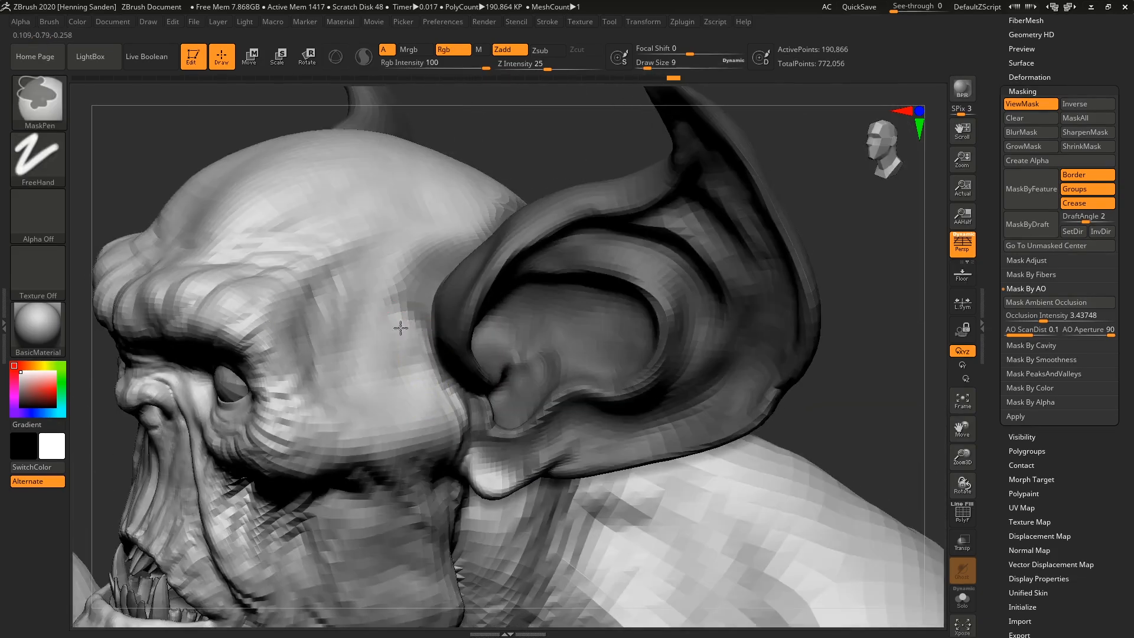
pyautogui.moveTo(451, 201)
pyautogui.mouseDown(button='right')
pyautogui.moveTo(455, 273)
pyautogui.moveTo(384, 384)
pyautogui.mouseUp(button='right')
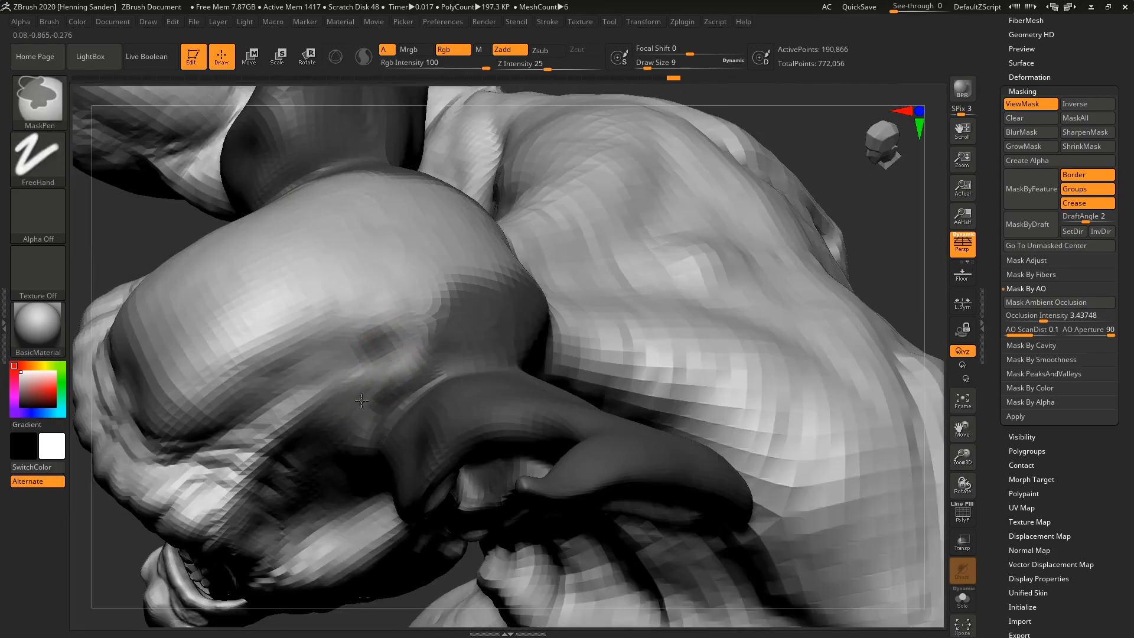
pyautogui.keyDown('ctrl'); pyautogui.keyDown('alt'); pyautogui.moveTo(384, 384); pyautogui.dragTo(484, 335); pyautogui.keyUp('alt'); pyautogui.keyUp('ctrl')
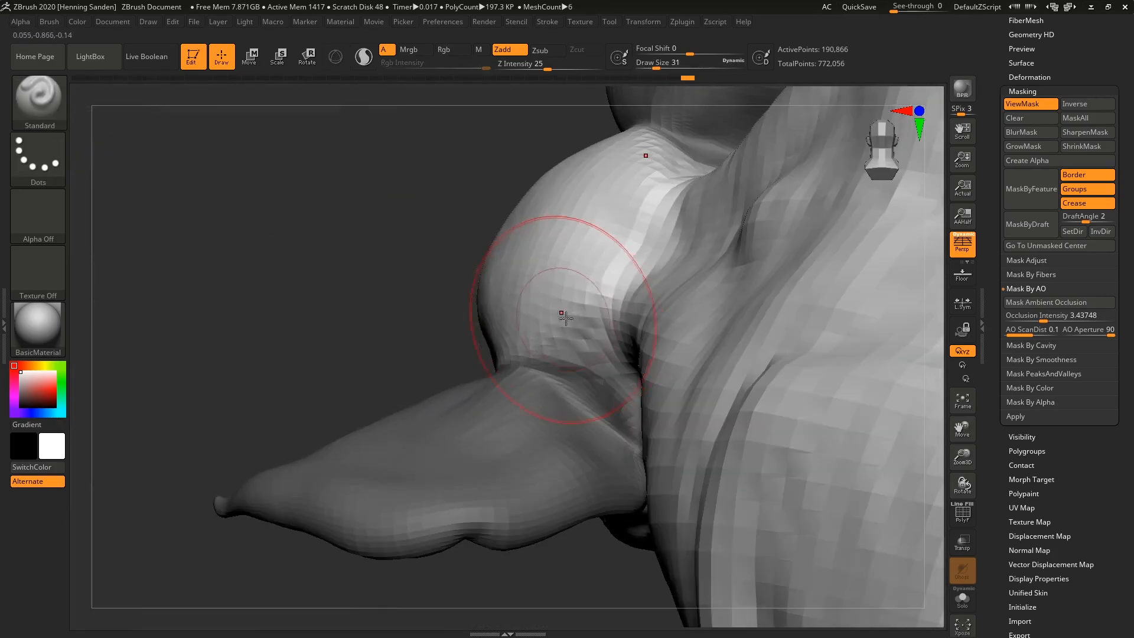
pyautogui.keyDown('ctrl'); pyautogui.keyDown('alt'); pyautogui.moveTo(591, 348); pyautogui.dragTo(612, 384); pyautogui.keyUp('alt'); pyautogui.keyUp('ctrl')
pyautogui.hotkey('ctrl', 'z')
pyautogui.press('s')
pyautogui.click(578, 371)
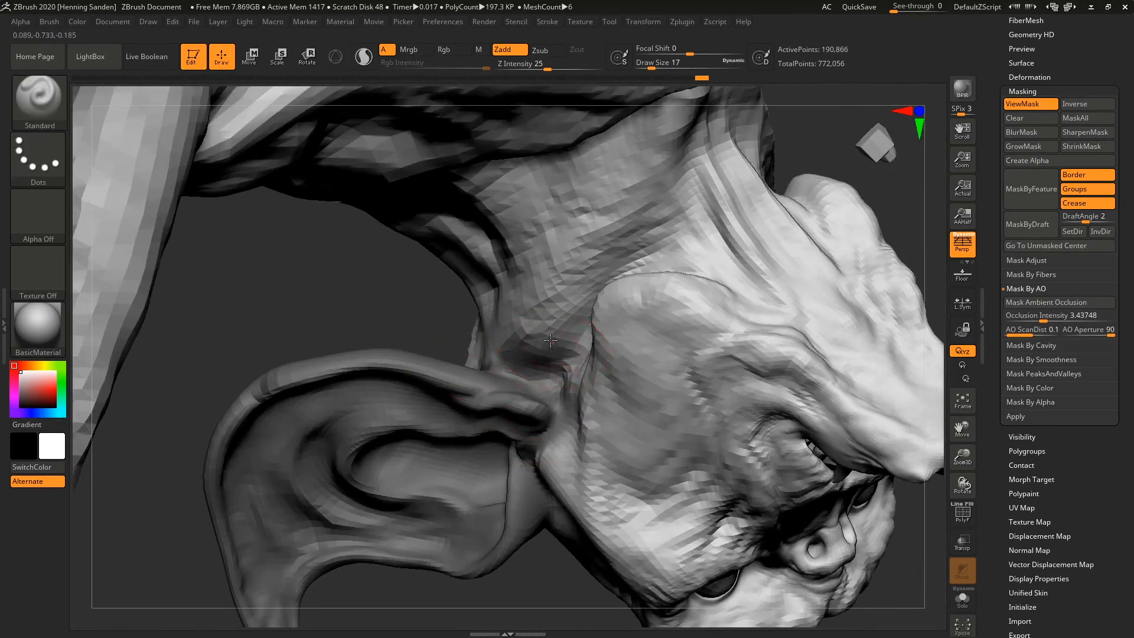
# - Set the draw size to 6 and paint the mask along the underside of the ear's base
pyautogui.press('s')
pyautogui.moveTo(542, 334); pyautogui.dragTo(540, 335)
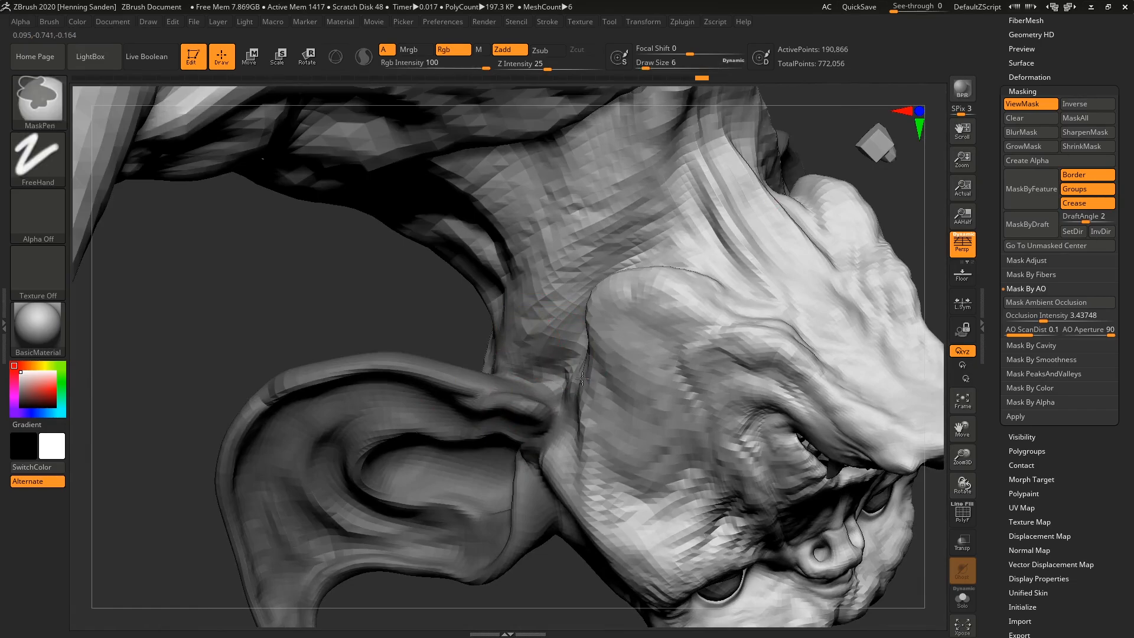
pyautogui.keyDown('ctrl'); pyautogui.moveTo(582, 378); pyautogui.dragTo(547, 416); pyautogui.keyUp('ctrl')
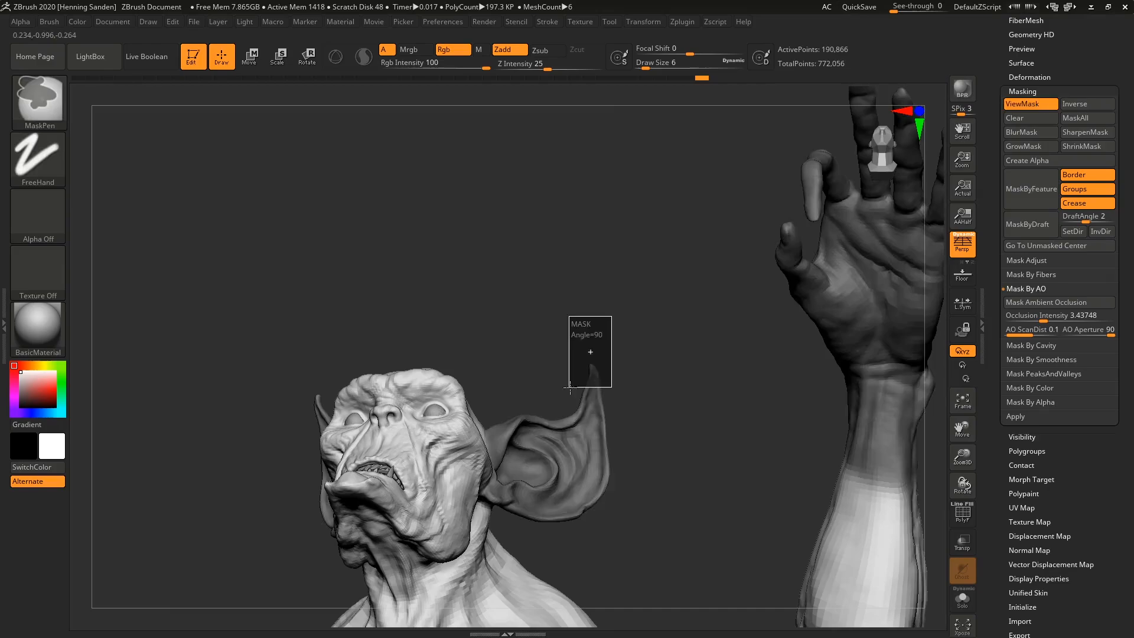
# - Mask the ear's tip with a rectangle and toggle the mask display off and back on
pyautogui.keyDown('ctrl'); pyautogui.moveTo(568, 322); pyautogui.dragTo(565, 310); pyautogui.keyUp('ctrl')
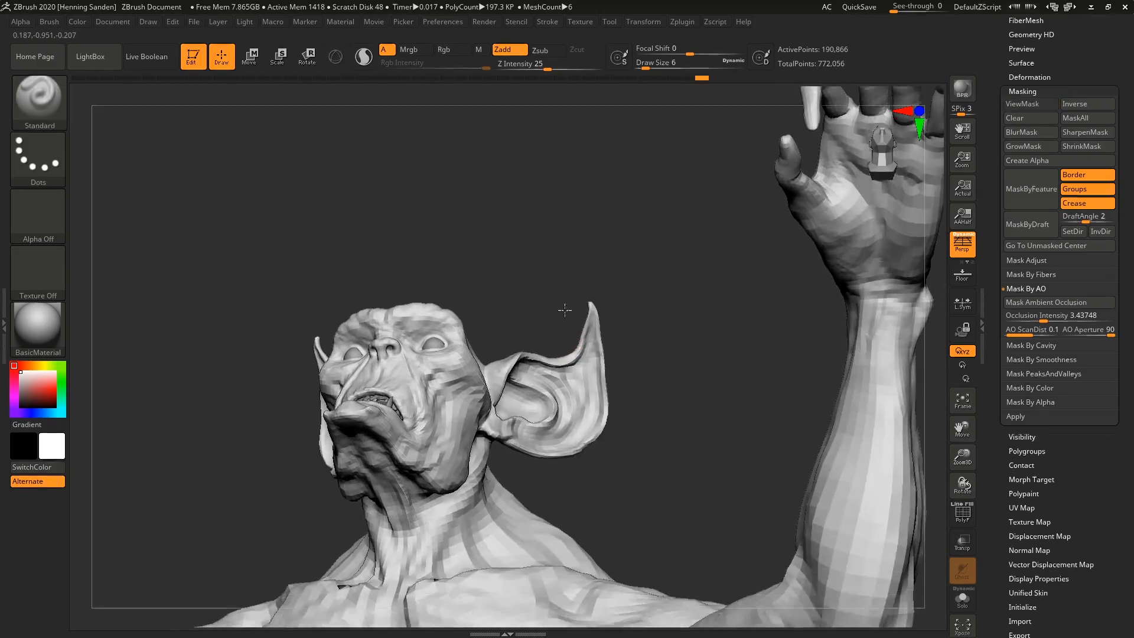
pyautogui.hotkey('ctrl', 'h')
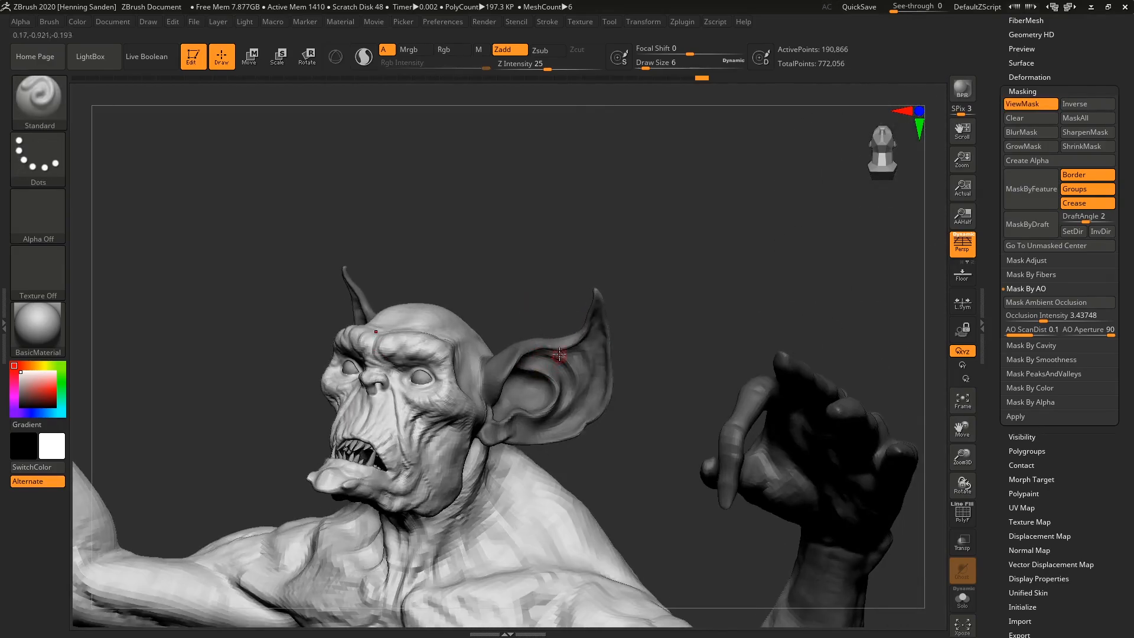
# - Paint MaskPen strokes over the inner ear and invert the mask so the ears and hands are editable
pyautogui.press('ctrl')
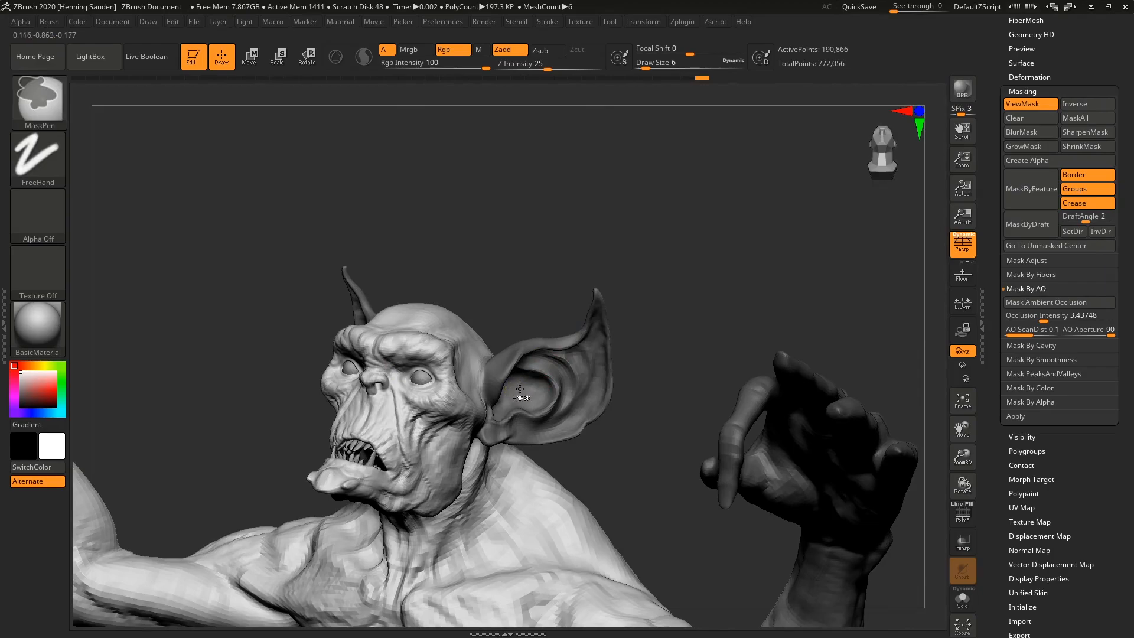
pyautogui.keyDown('ctrl'); pyautogui.moveTo(520, 392); pyautogui.dragTo(543, 349); pyautogui.keyUp('ctrl')
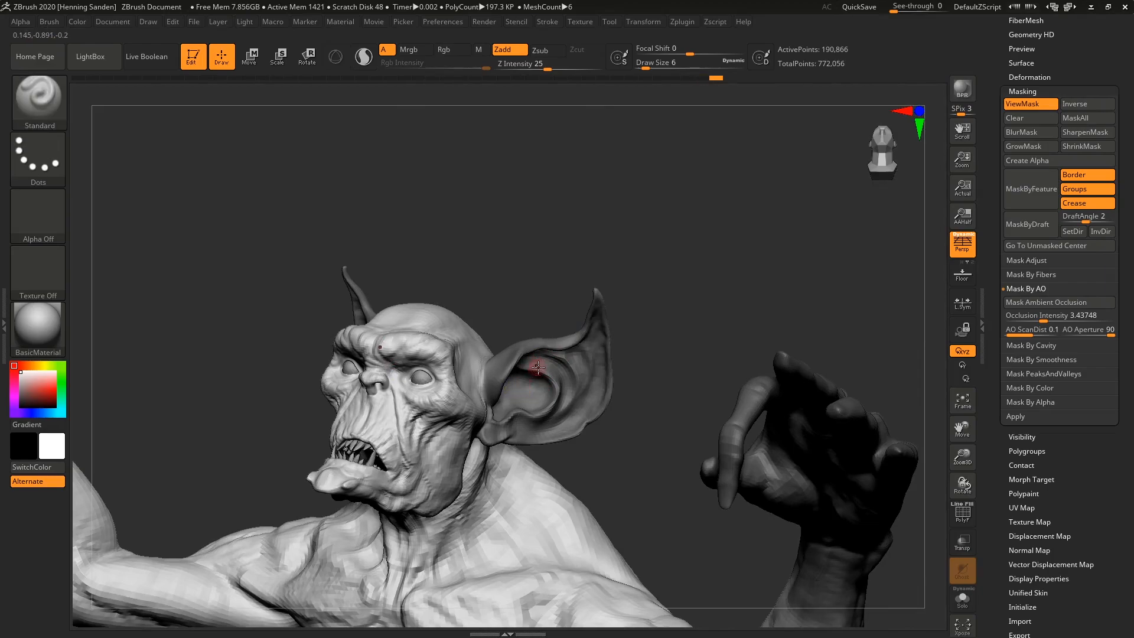
pyautogui.keyDown('ctrl'); pyautogui.click(541, 267); pyautogui.keyUp('ctrl')
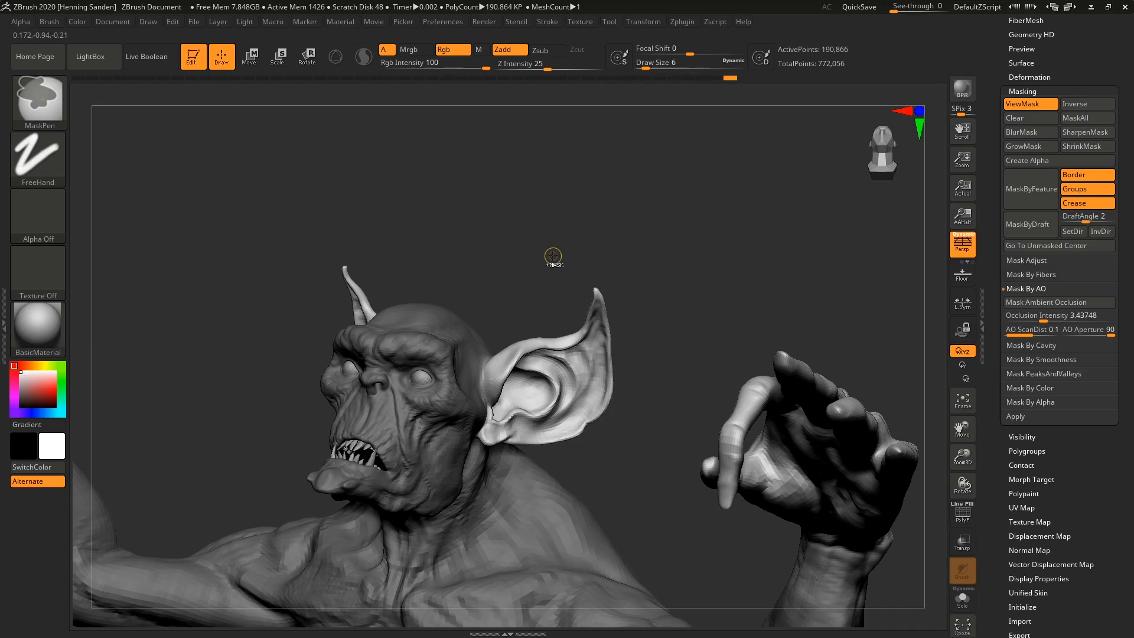
pyautogui.click(1082, 105)
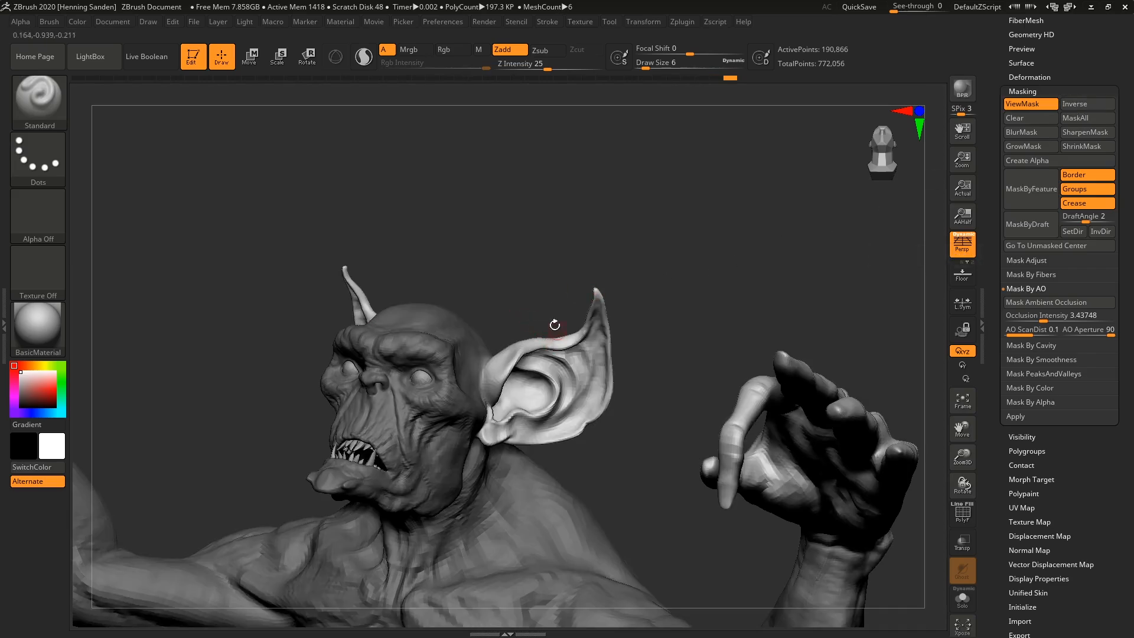
# - Switch to Rotate, start a transpose line on the head and mask both hands with a rectangle so only the ears stay editable
pyautogui.click(307, 56)
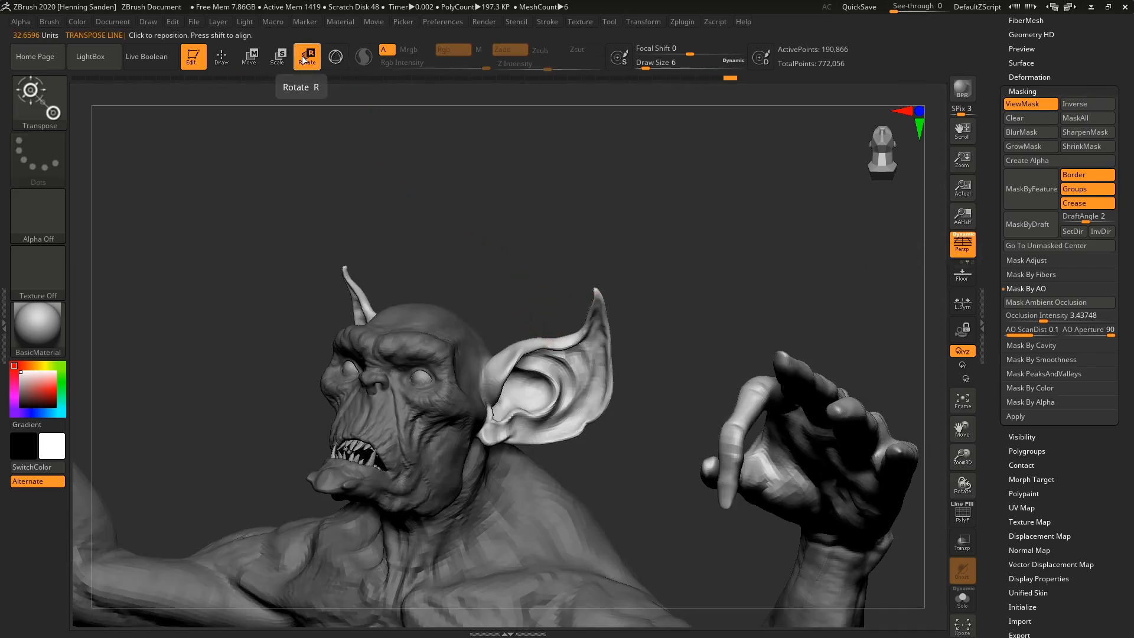
pyautogui.moveTo(472, 248)
pyautogui.mouseDown()
pyautogui.moveTo(519, 355)
pyautogui.moveTo(671, 243)
pyautogui.moveTo(703, 313)
pyautogui.moveTo(696, 296)
pyautogui.mouseUp()
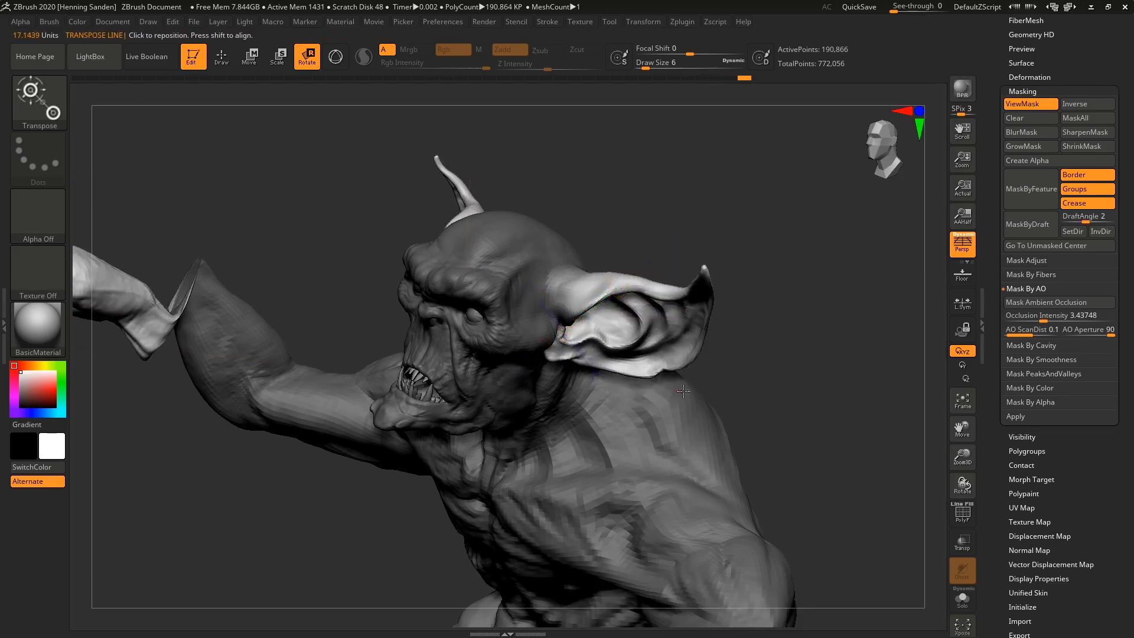
pyautogui.moveTo(683, 391); pyautogui.dragTo(733, 207)
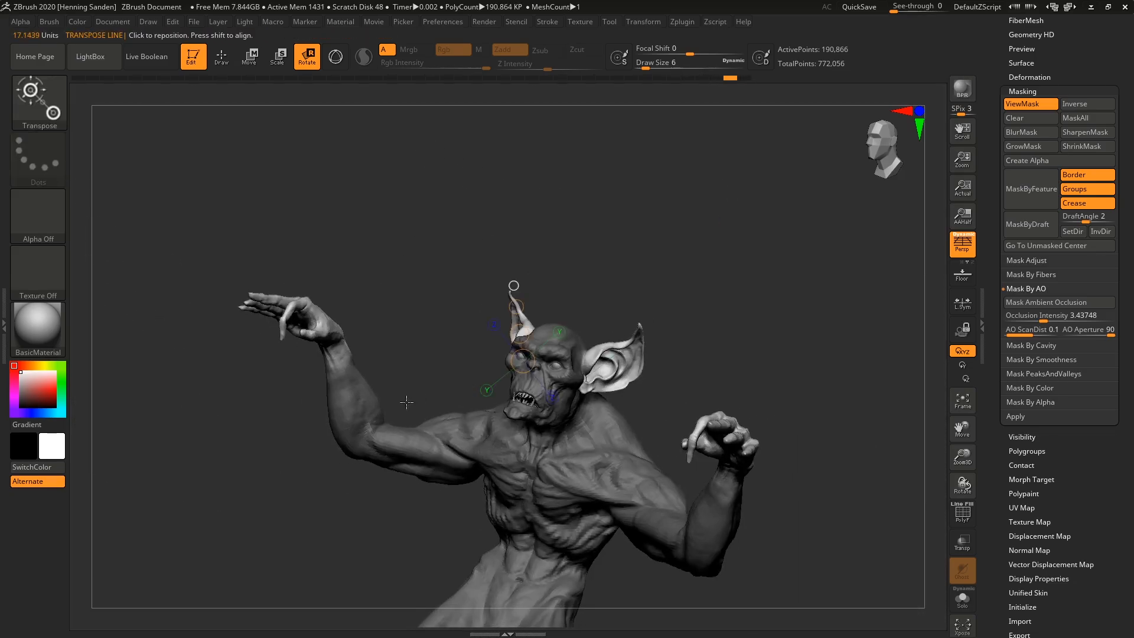
pyautogui.press('ctrl')
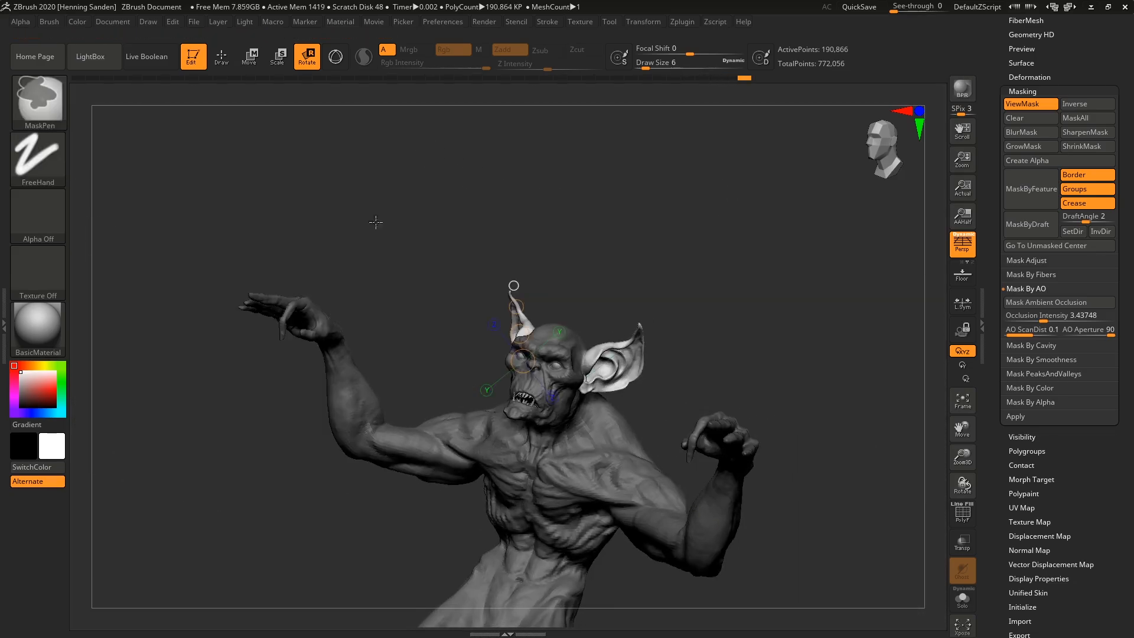
pyautogui.keyDown('ctrl'); pyautogui.moveTo(155, 193); pyautogui.dragTo(398, 454); pyautogui.keyUp('ctrl')
# - Rotate the unmasked ears with transpose lines laid from the ear's base to its tip, clear the mask and return to Draw mode
pyautogui.moveTo(635, 511); pyautogui.dragTo(567, 354, button='right')
pyautogui.moveTo(522, 366); pyautogui.dragTo(610, 291)
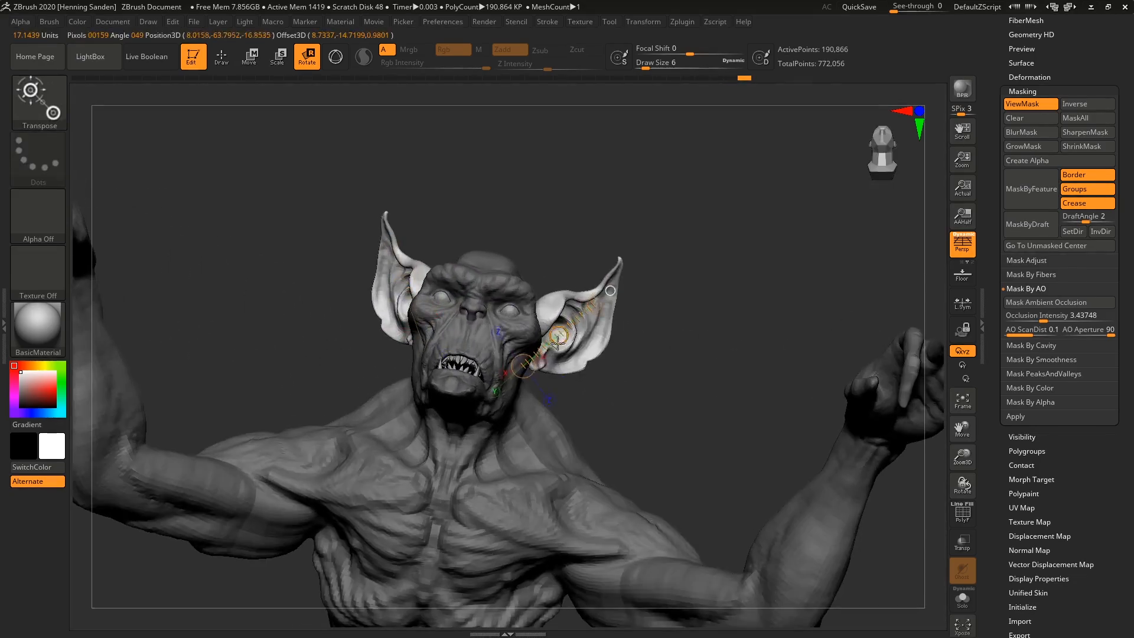
pyautogui.moveTo(643, 336); pyautogui.dragTo(616, 323, button='right')
pyautogui.moveTo(577, 333); pyautogui.dragTo(643, 347)
pyautogui.keyDown('shift'); pyautogui.moveTo(645, 349); pyautogui.dragTo(673, 354, button='right'); pyautogui.keyUp('shift')
pyautogui.moveTo(549, 322); pyautogui.dragTo(610, 313)
pyautogui.moveTo(589, 267); pyautogui.dragTo(620, 277)
pyautogui.moveTo(684, 305); pyautogui.dragTo(684, 266)
pyautogui.keyDown('ctrl'); pyautogui.moveTo(689, 223); pyautogui.dragTo(702, 239); pyautogui.keyUp('ctrl')
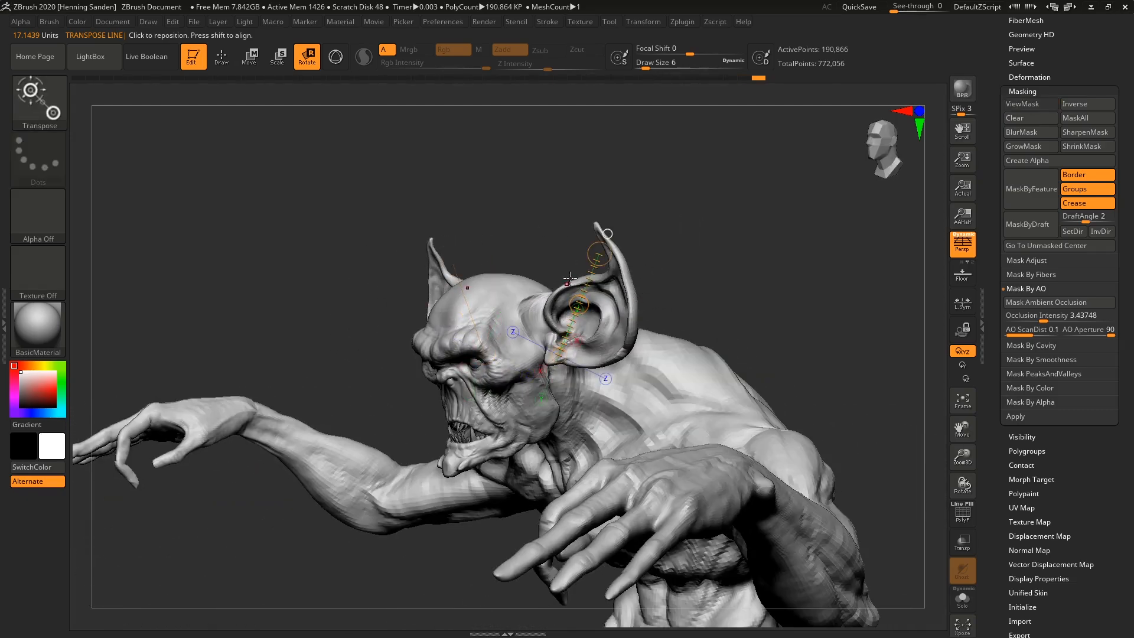
pyautogui.press('q')
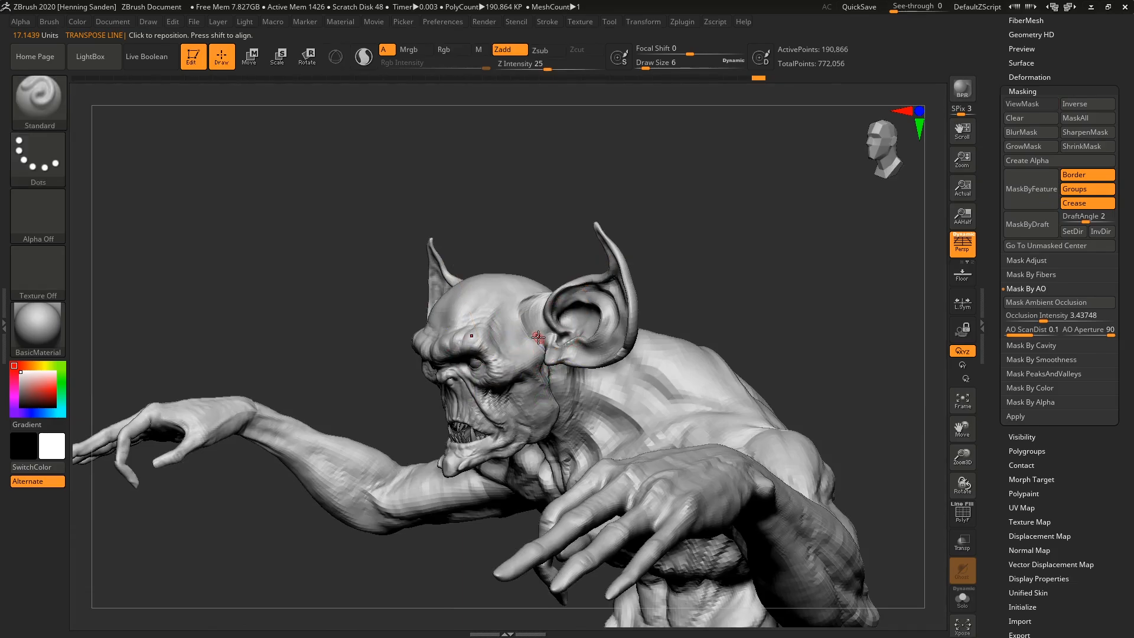
# - Paint a mask over the back beside the spine at draw size 20 and erase it from the shoulder blade
pyautogui.moveTo(498, 377)
pyautogui.mouseDown(button='right')
pyautogui.moveTo(501, 431)
pyautogui.moveTo(491, 332)
pyautogui.moveTo(509, 320)
pyautogui.moveTo(640, 315)
pyautogui.moveTo(552, 258)
pyautogui.mouseUp(button='right')
pyautogui.press('s')
pyautogui.moveTo(552, 258)
pyautogui.mouseDown()
pyautogui.moveTo(564, 257)
pyautogui.moveTo(552, 255)
pyautogui.mouseUp()
pyautogui.press('s')
pyautogui.moveTo(573, 388)
pyautogui.keyDown('ctrl'); pyautogui.mouseDown()
pyautogui.moveTo(534, 256)
pyautogui.moveTo(576, 277)
pyautogui.moveTo(535, 246)
pyautogui.mouseUp(); pyautogui.keyUp('ctrl')
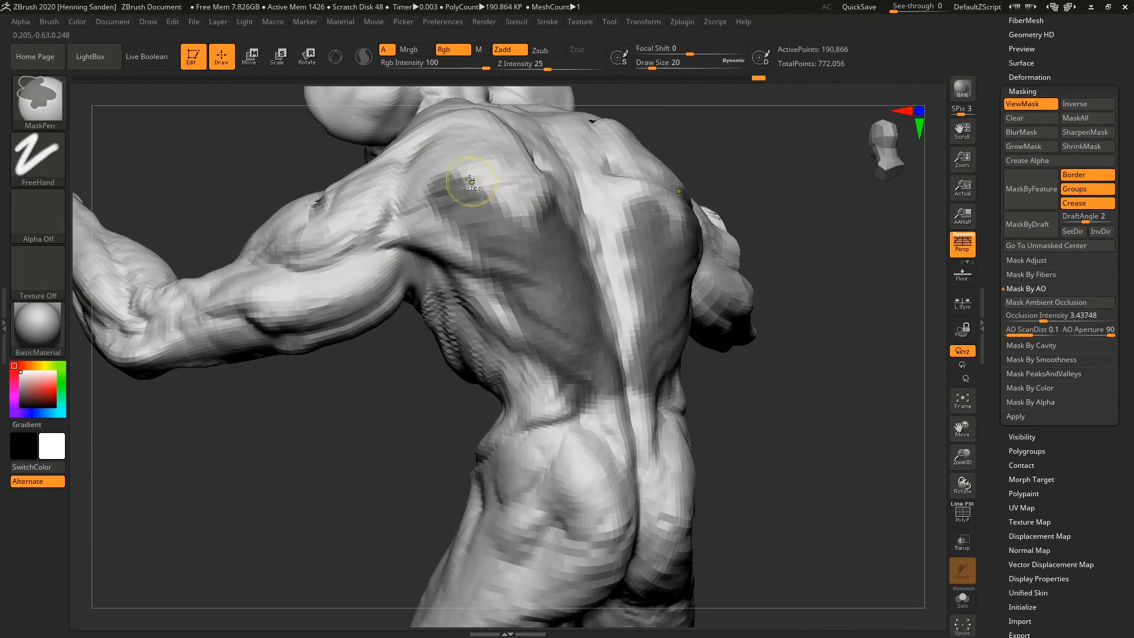
pyautogui.moveTo(471, 184)
pyautogui.keyDown('ctrl'); pyautogui.keyDown('alt'); pyautogui.mouseDown()
pyautogui.moveTo(445, 159)
pyautogui.moveTo(508, 236)
pyautogui.moveTo(467, 231)
pyautogui.mouseUp(); pyautogui.keyUp('alt'); pyautogui.keyUp('ctrl')
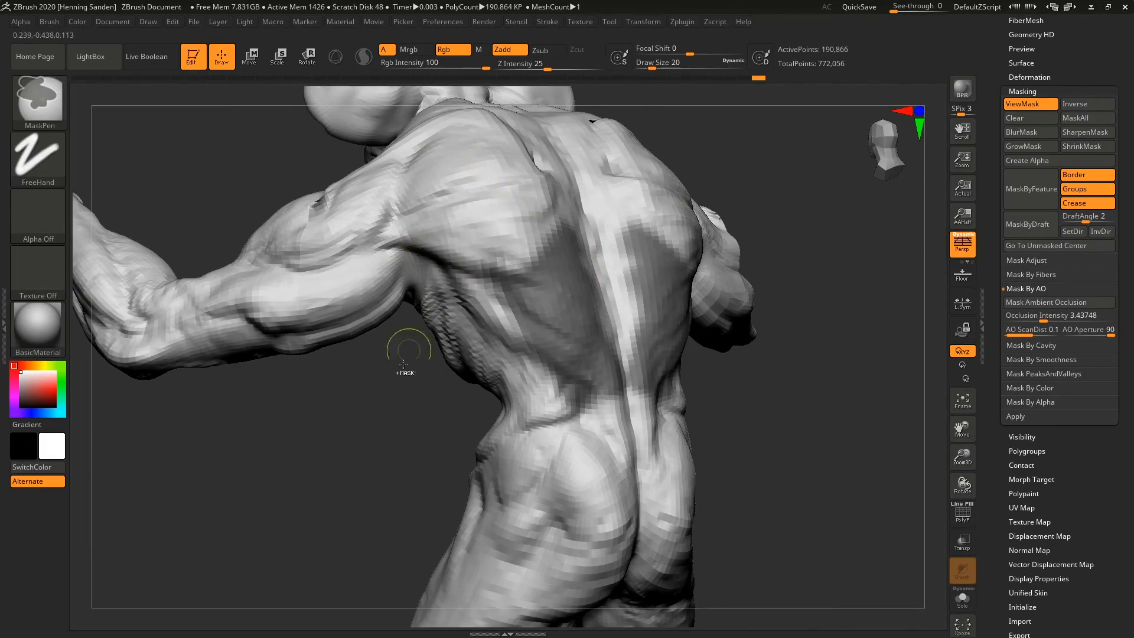
# - Blur the mask on the back twice, sharpen it again and clear it
pyautogui.keyDown('ctrl'); pyautogui.click(563, 300); pyautogui.keyUp('ctrl')
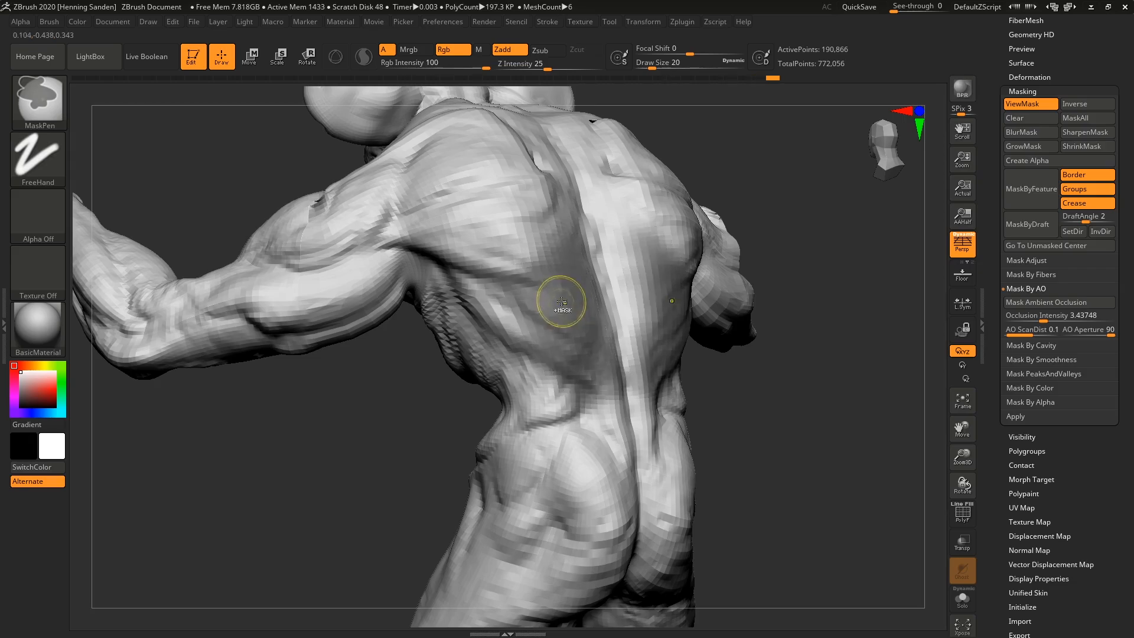
pyautogui.keyDown('ctrl'); pyautogui.click(562, 299); pyautogui.keyUp('ctrl')
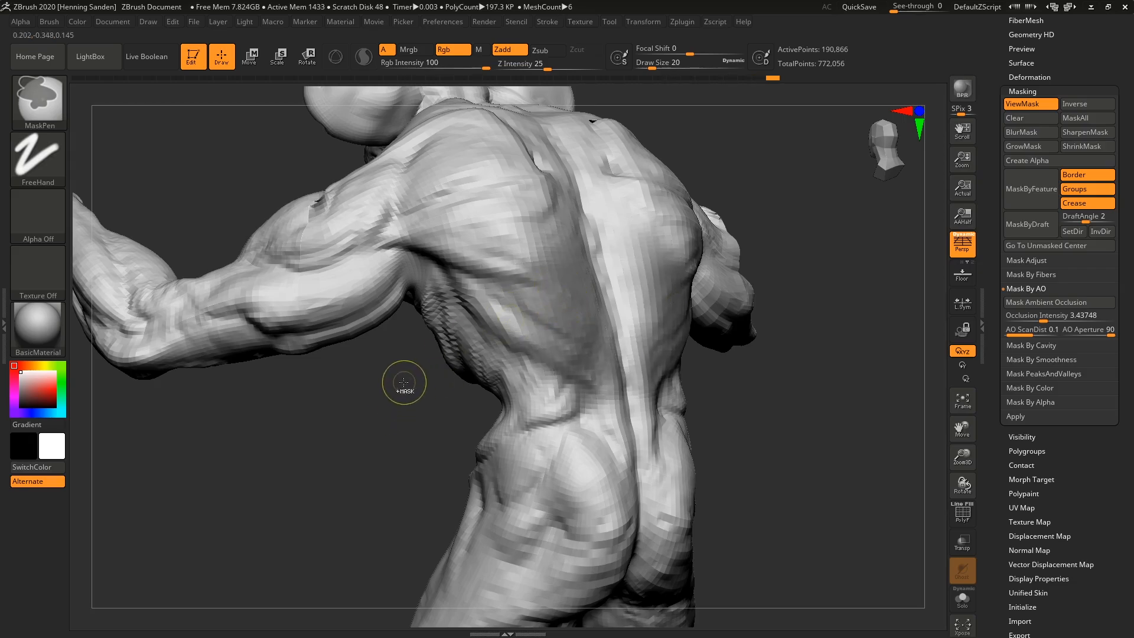
pyautogui.keyDown('ctrl'); pyautogui.keyDown('alt'); pyautogui.click(535, 319); pyautogui.keyUp('alt'); pyautogui.keyUp('ctrl')
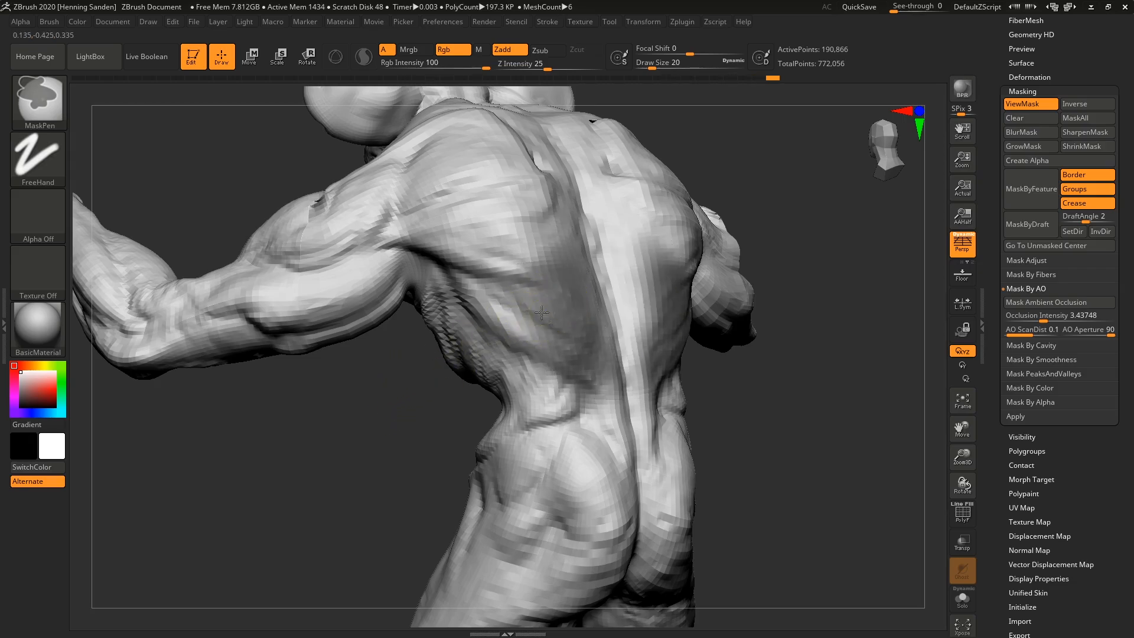
pyautogui.keyDown('ctrl'); pyautogui.keyDown('alt'); pyautogui.click(542, 313); pyautogui.keyUp('alt'); pyautogui.keyUp('ctrl')
pyautogui.keyDown('ctrl'); pyautogui.moveTo(416, 375); pyautogui.dragTo(326, 479); pyautogui.keyUp('ctrl')
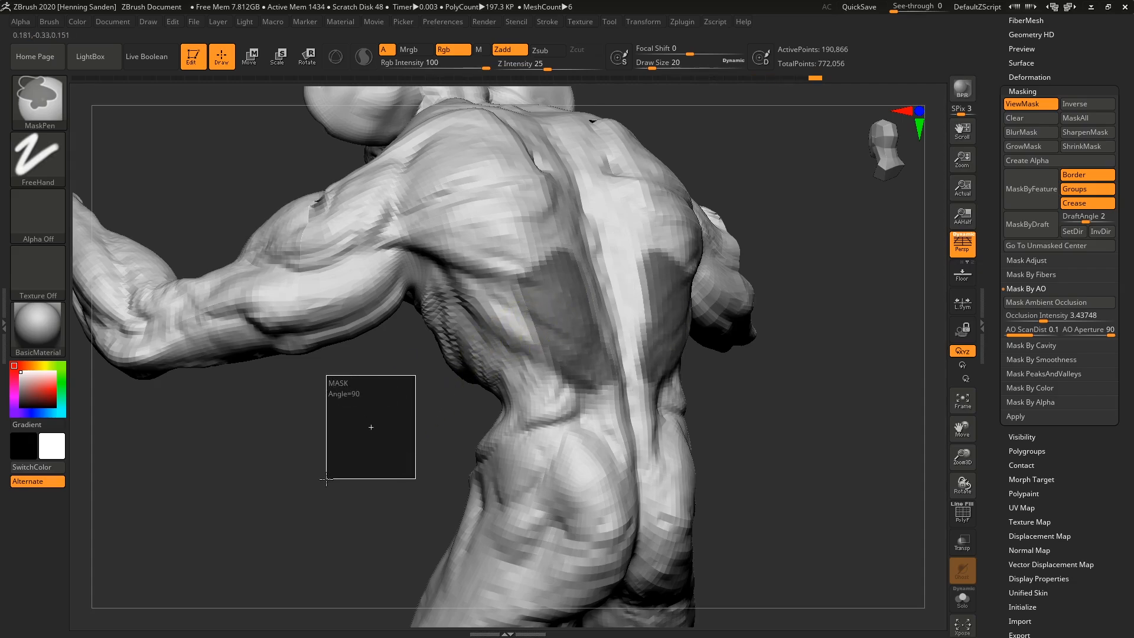
pyautogui.keyDown('ctrl'); pyautogui.moveTo(326, 479); pyautogui.dragTo(331, 470); pyautogui.keyUp('ctrl')
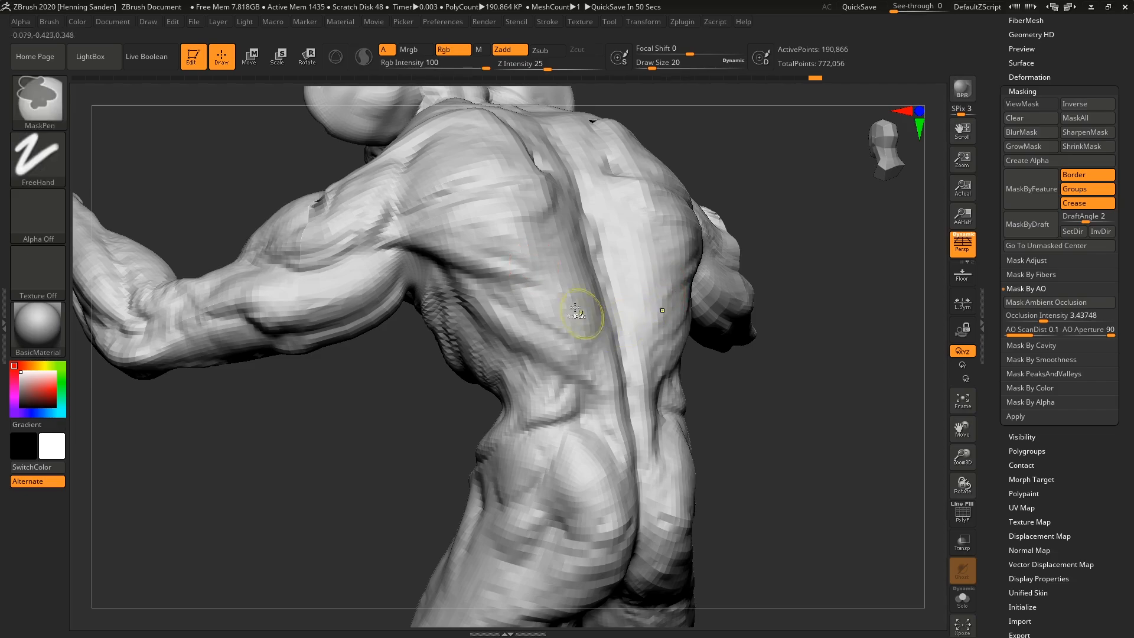
# - Mask the back beside the spine, sculpt across the mask's edge with the Standard brush at draw size 94 and clear the mask
pyautogui.moveTo(531, 349)
pyautogui.keyDown('ctrl'); pyautogui.mouseDown()
pyautogui.moveTo(526, 266)
pyautogui.moveTo(563, 238)
pyautogui.mouseUp(); pyautogui.keyUp('ctrl')
pyautogui.press('s')
pyautogui.moveTo(509, 274); pyautogui.dragTo(527, 274)
pyautogui.moveTo(496, 284)
pyautogui.mouseDown()
pyautogui.moveTo(489, 242)
pyautogui.moveTo(523, 239)
pyautogui.mouseUp()
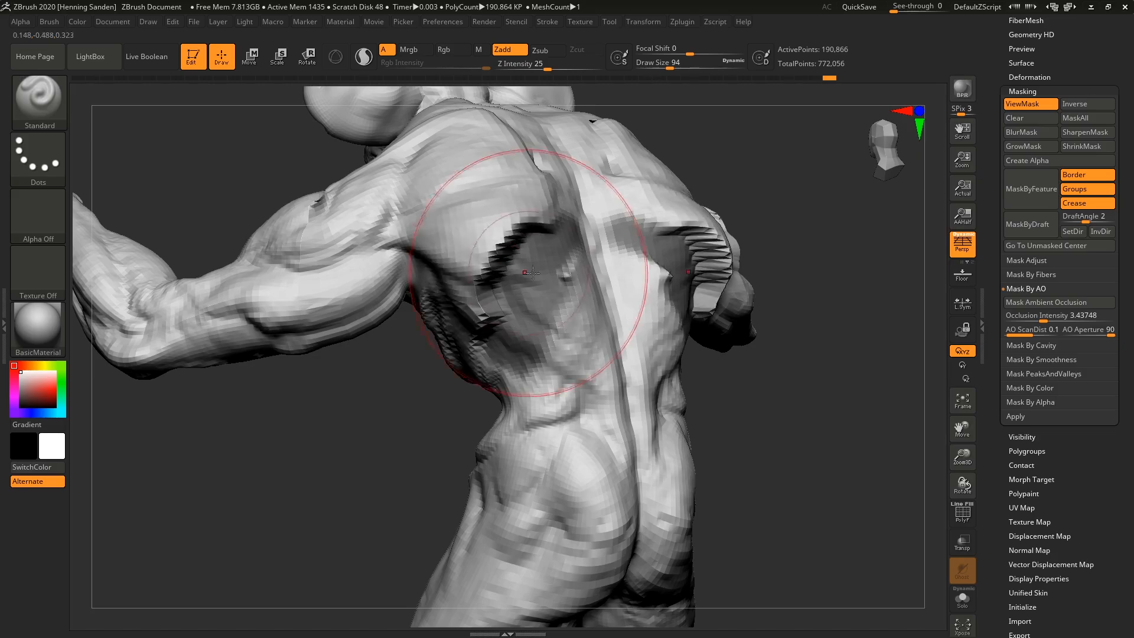
pyautogui.keyDown('ctrl'); pyautogui.moveTo(404, 393); pyautogui.dragTo(372, 387); pyautogui.keyUp('ctrl')
# - Mask a patch on the upper arm, sculpt over it with the Standard brush at draw size 37 and clear the mask
pyautogui.moveTo(316, 319)
pyautogui.keyDown('ctrl'); pyautogui.mouseDown()
pyautogui.moveTo(311, 300)
pyautogui.moveTo(272, 313)
pyautogui.moveTo(378, 260)
pyautogui.moveTo(327, 210)
pyautogui.moveTo(311, 228)
pyautogui.moveTo(384, 277)
pyautogui.mouseUp(); pyautogui.keyUp('ctrl')
pyautogui.keyDown('ctrl'); pyautogui.moveTo(405, 406); pyautogui.dragTo(374, 455); pyautogui.keyUp('ctrl')
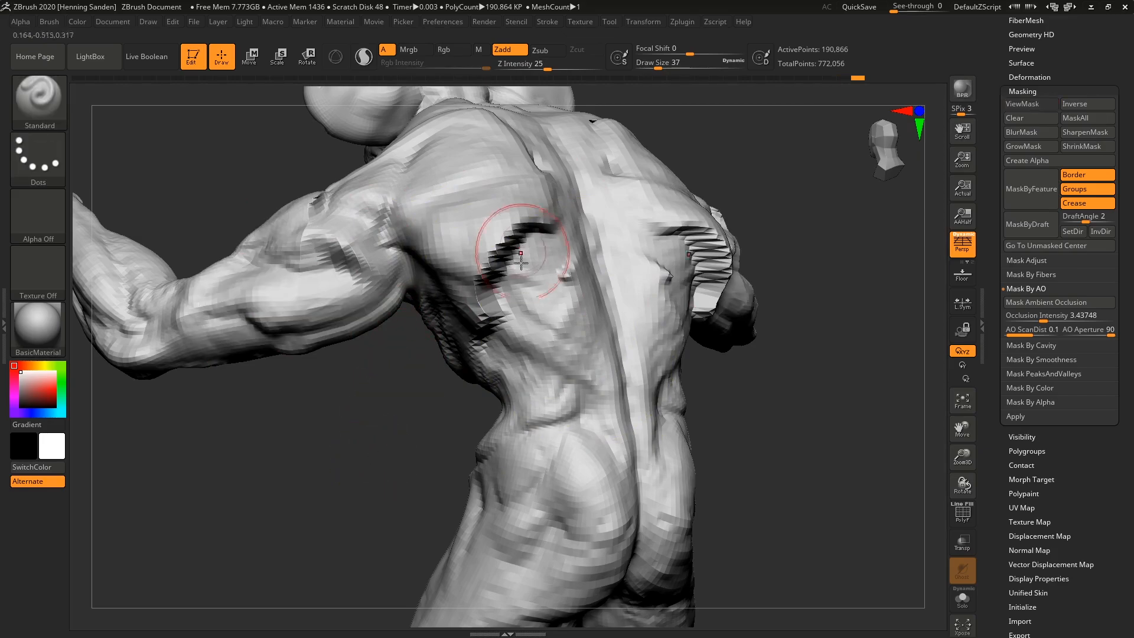
pyautogui.moveTo(521, 260)
pyautogui.mouseDown()
pyautogui.moveTo(547, 275)
pyautogui.moveTo(563, 249)
pyautogui.mouseUp()
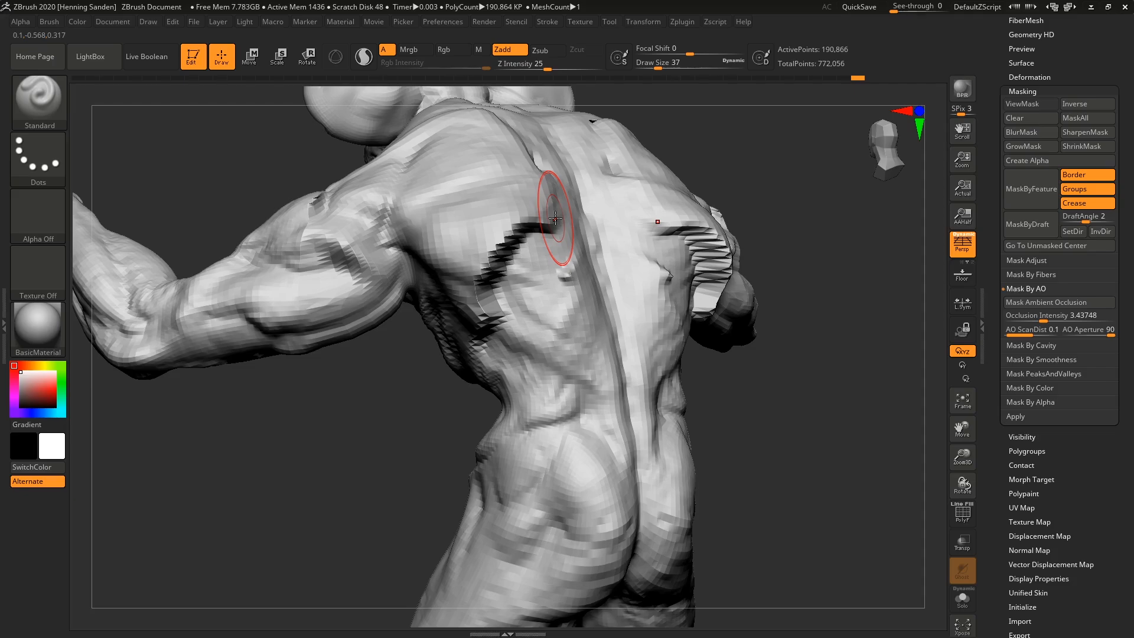
pyautogui.moveTo(523, 255); pyautogui.dragTo(529, 253, button='right')
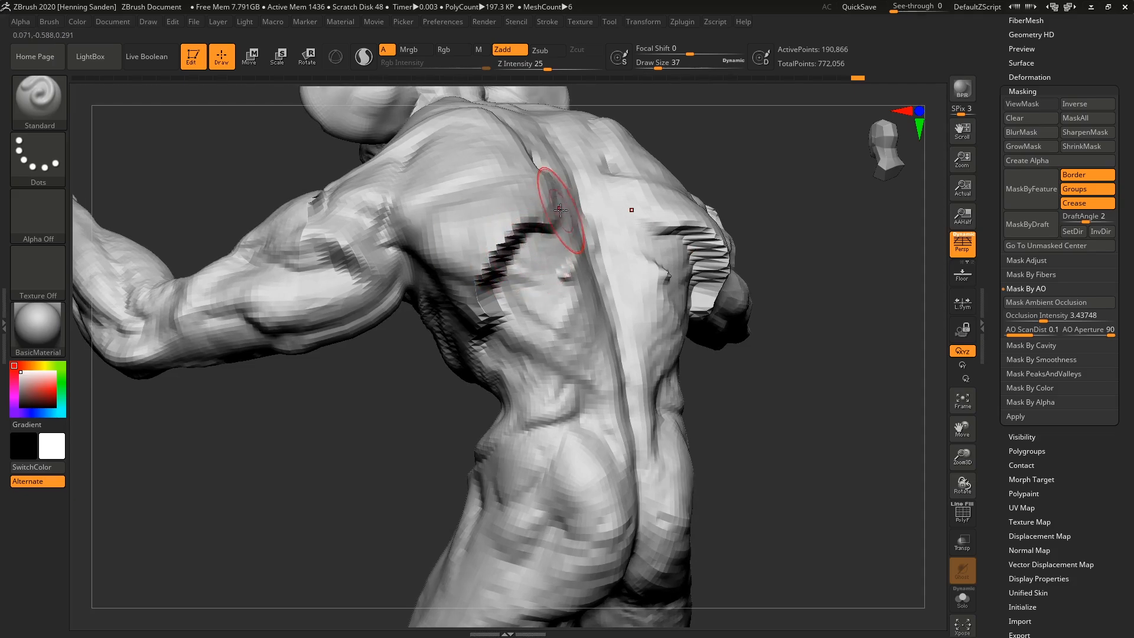